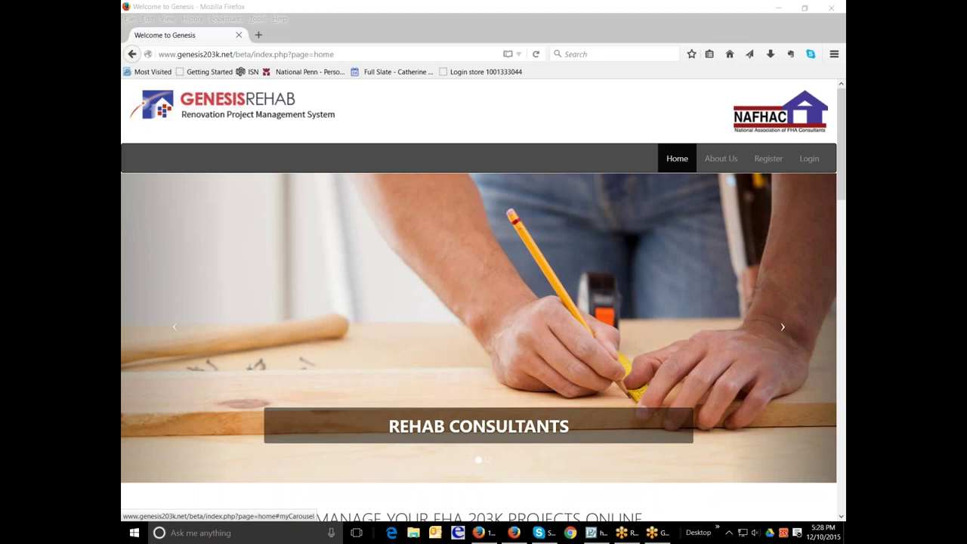
Step: On the login page, choose the company ID from the suggestions and select Consultant
click(813, 161)
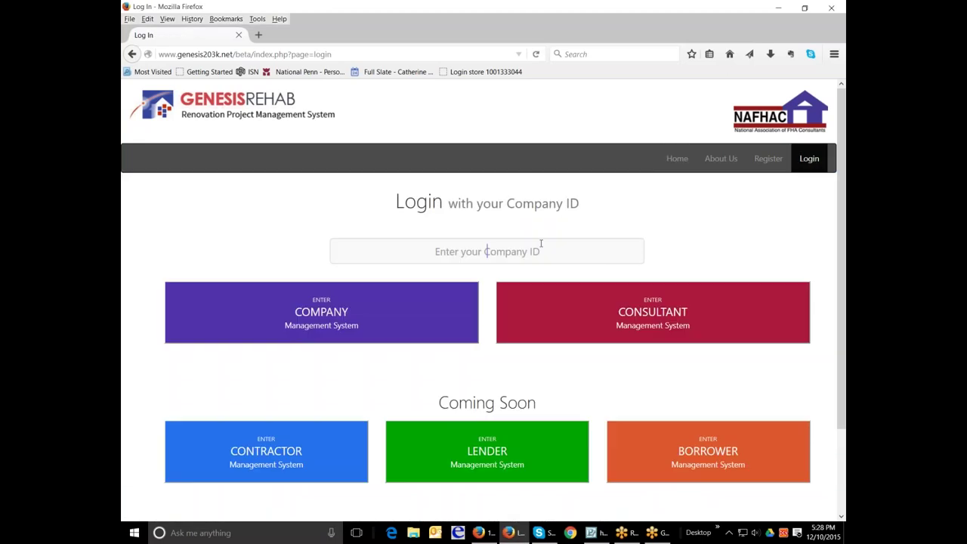
click(521, 261)
text(v)
click(523, 270)
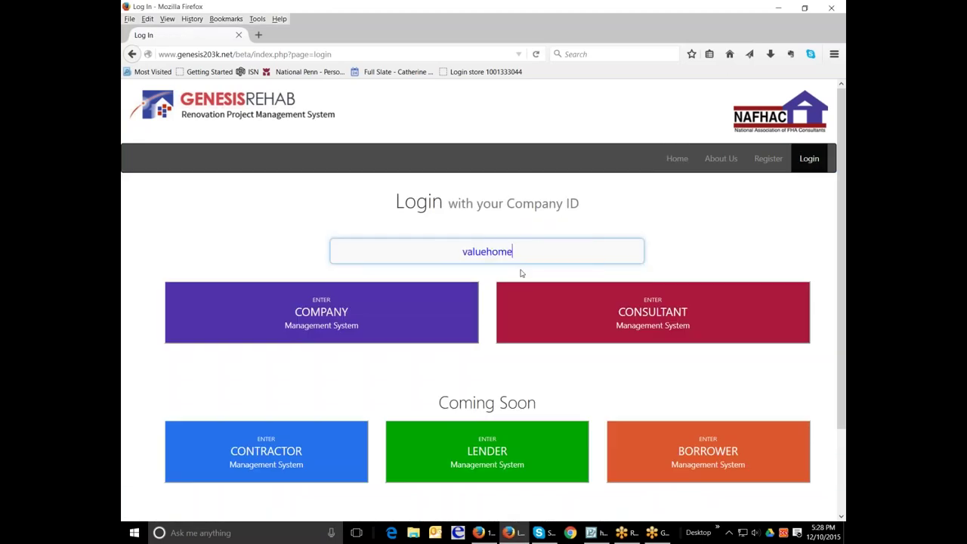
click(653, 312)
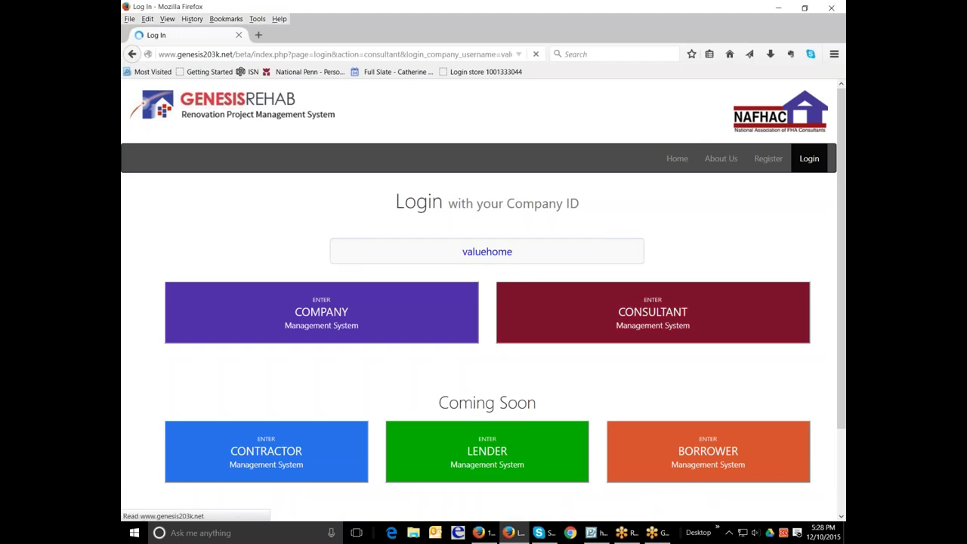
Step: Sign in with the company's registered email and the account password
click(484, 285)
text(c)
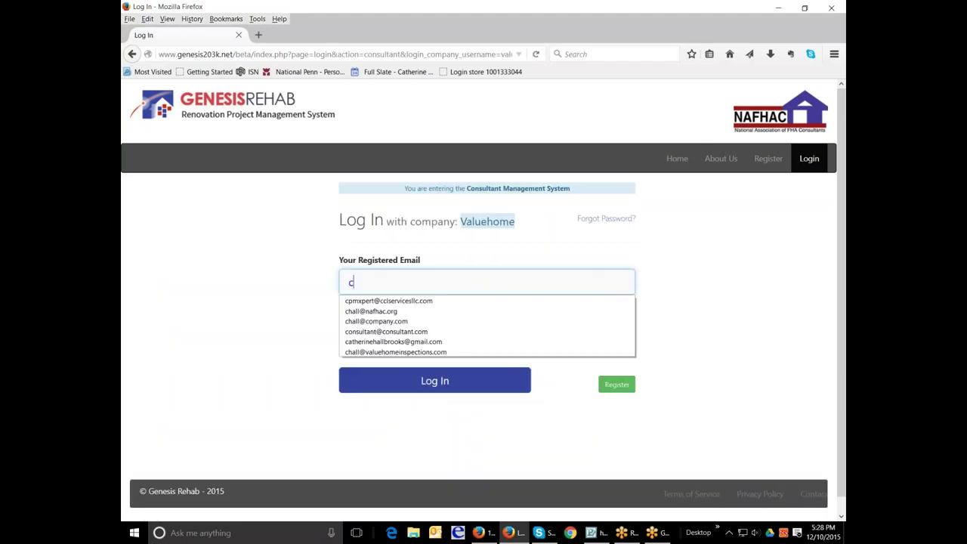
click(473, 352)
click(478, 330)
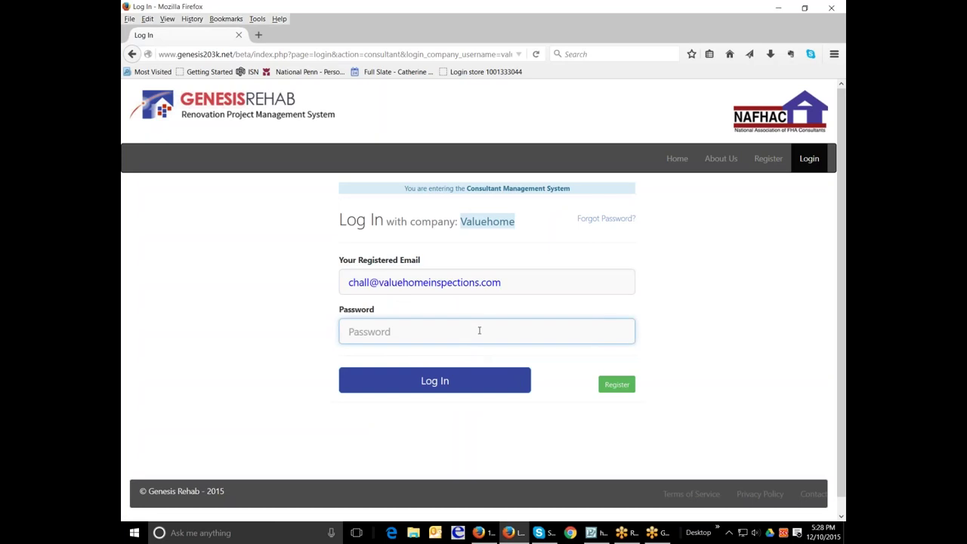
text(***)
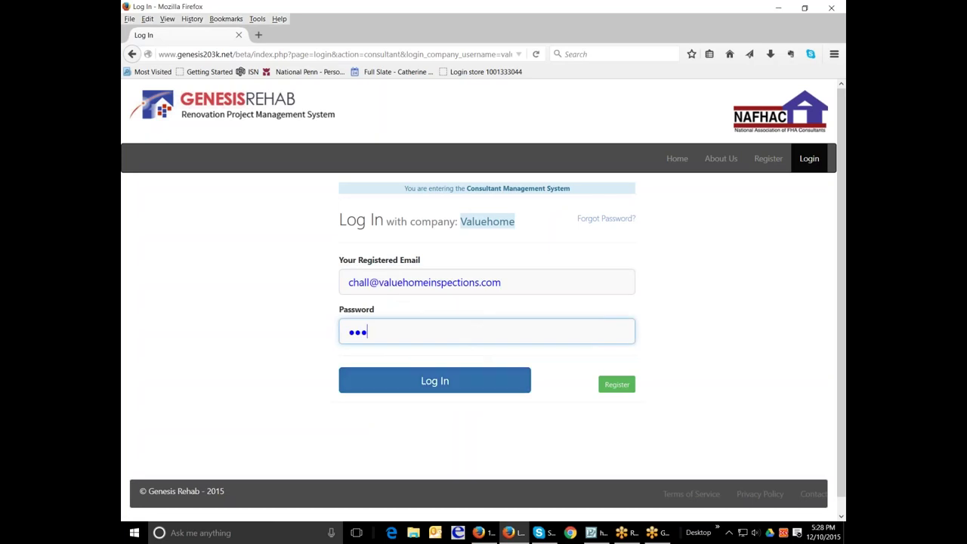
key(Return)
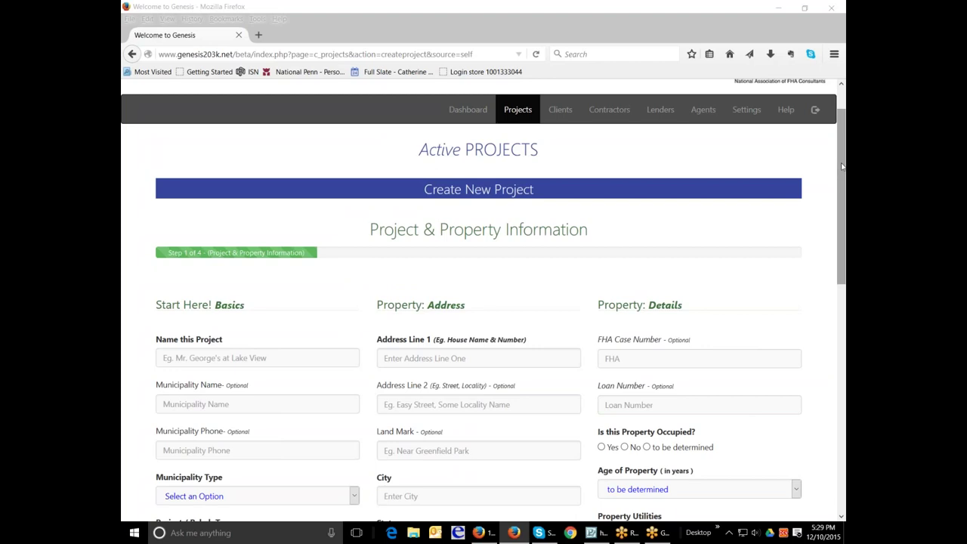
mouse_move(843, 166)
mouse_down()
mouse_move(844, 196)
mouse_move(844, 180)
mouse_up()
scroll(484, 302, down, 1)
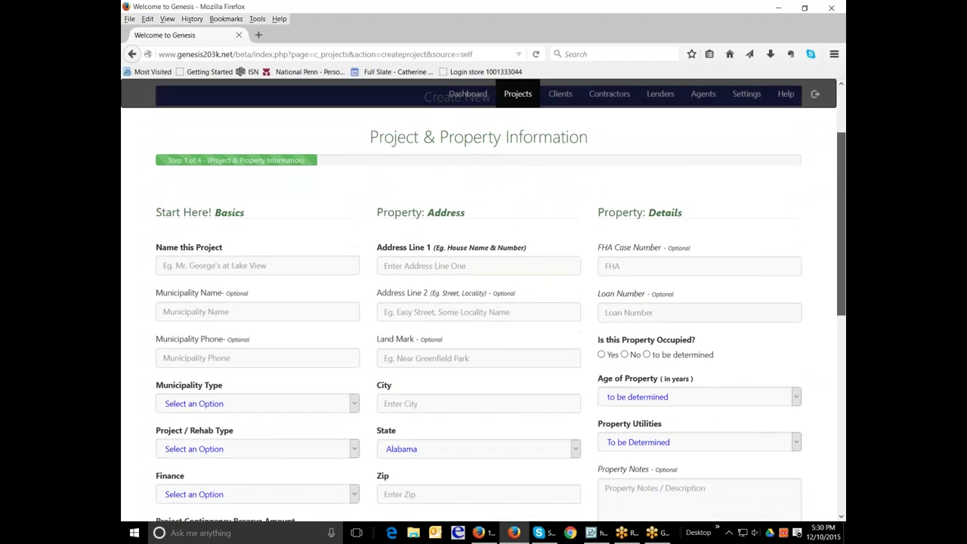
scroll(484, 302, down, 1)
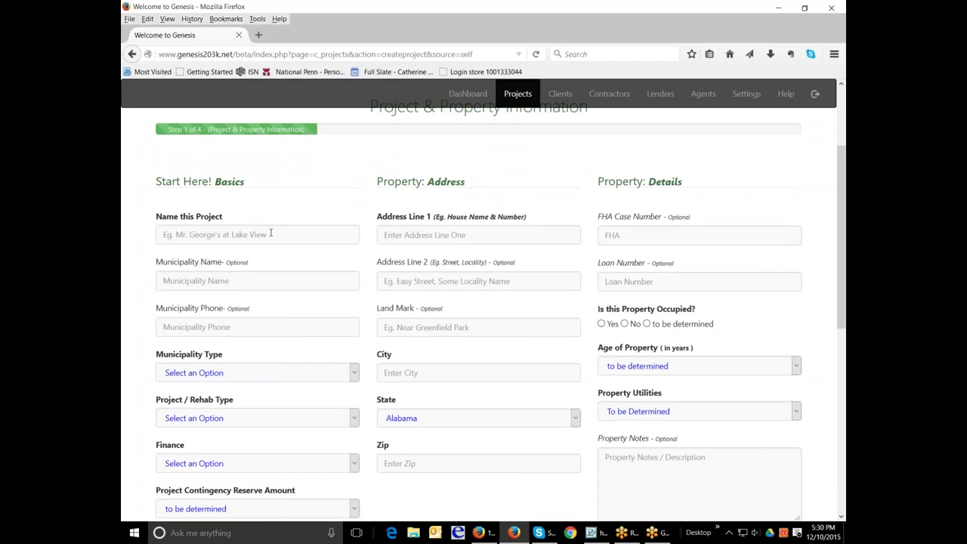
scroll(270, 234, down, 3)
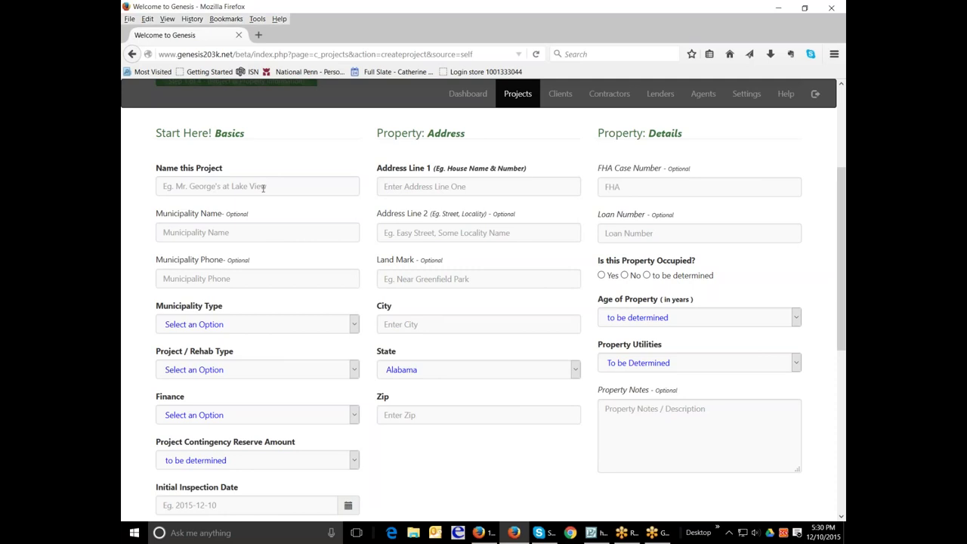
click(262, 187)
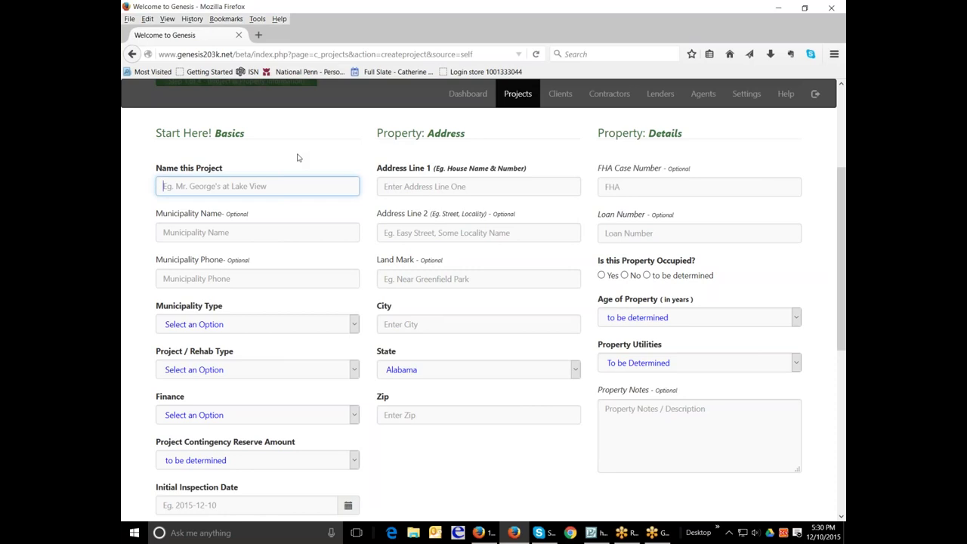
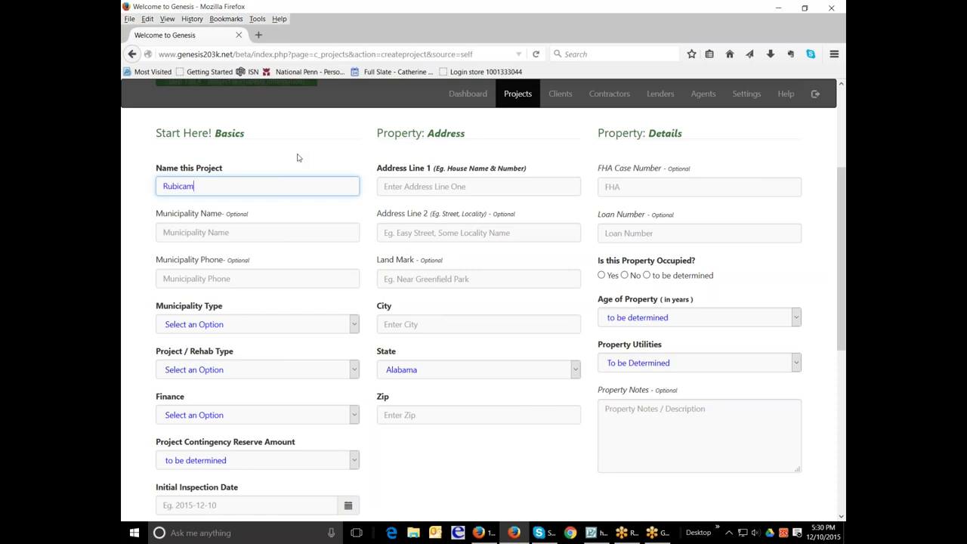
key(Tab)
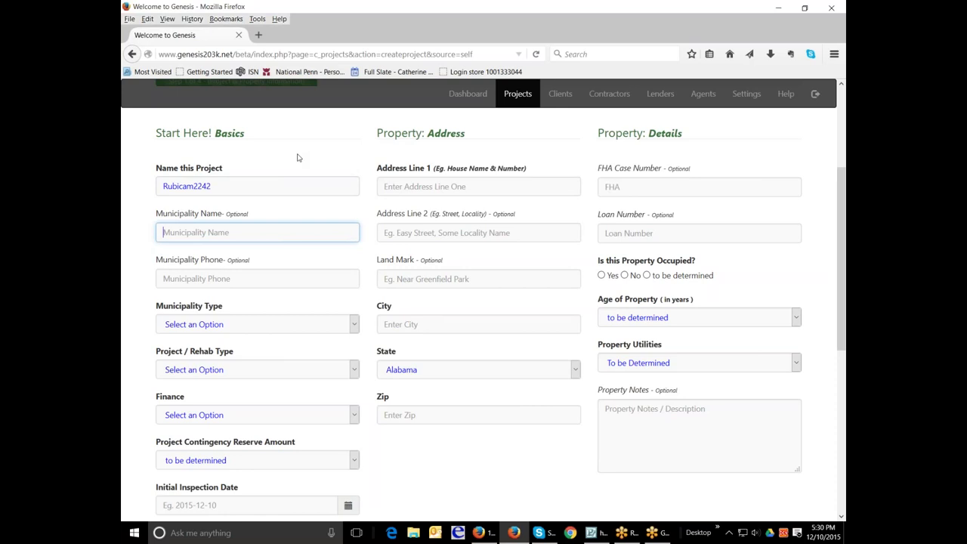
text(Abington Township)
key(Tab)
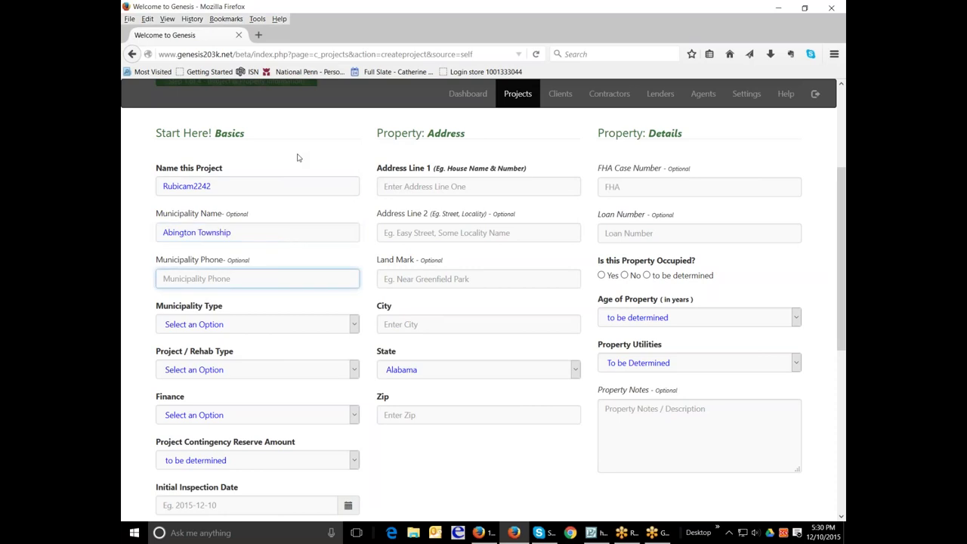
key(Tab)
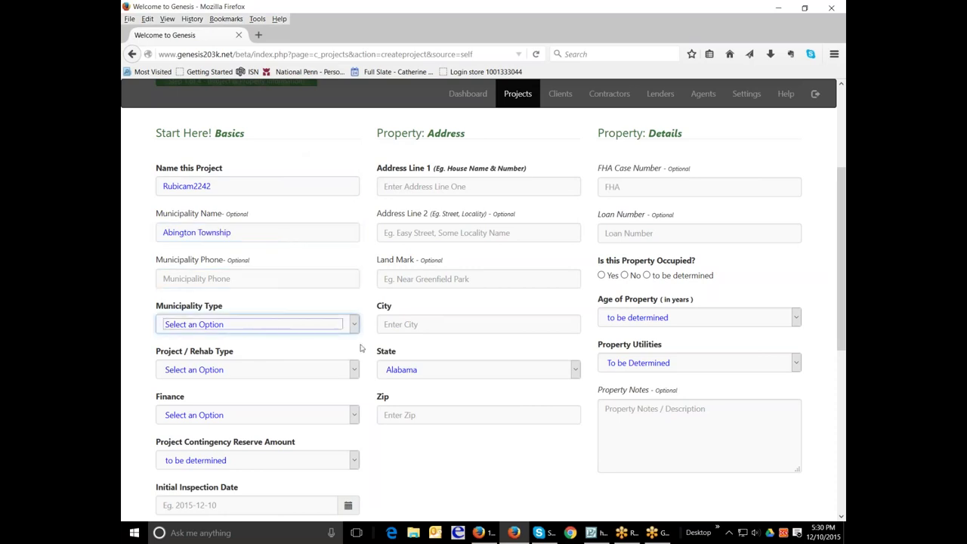
click(358, 324)
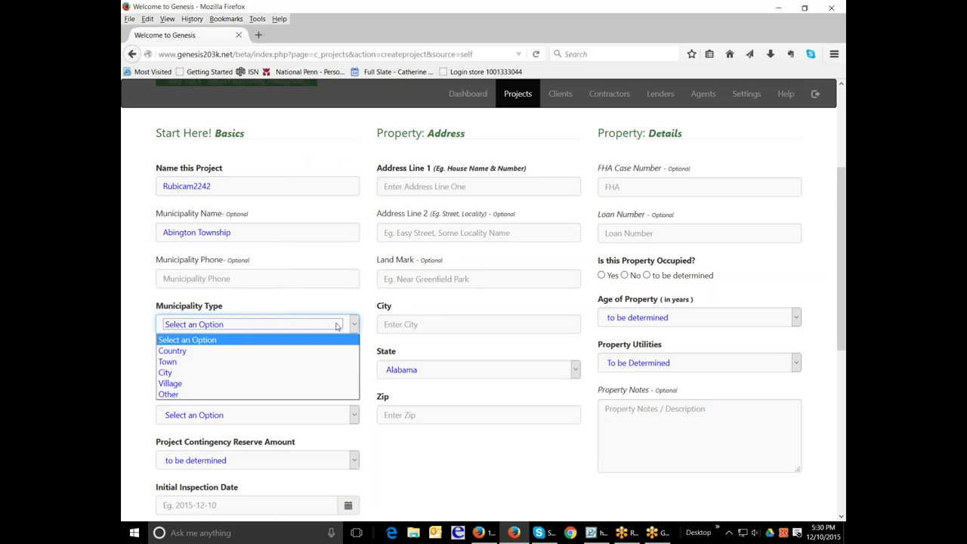
click(299, 362)
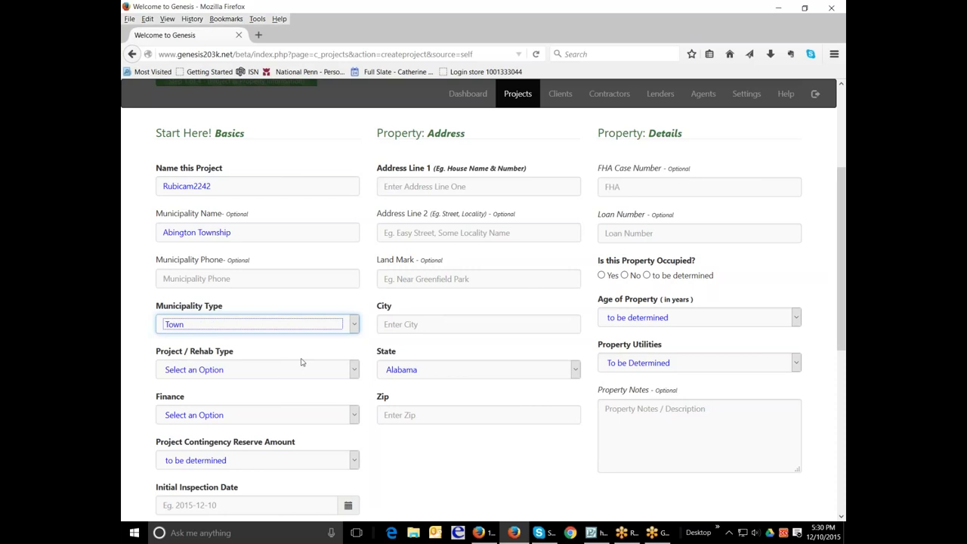
Step: Set rehab type Full 203k, Purchase finance, 15% contingency and inspection date December 11
click(352, 369)
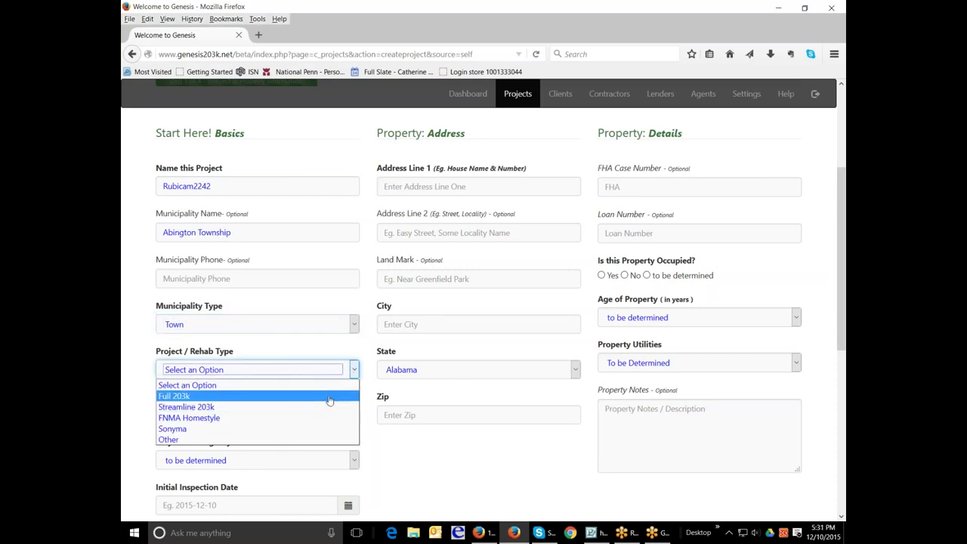
click(330, 397)
scroll(346, 320, down, 2)
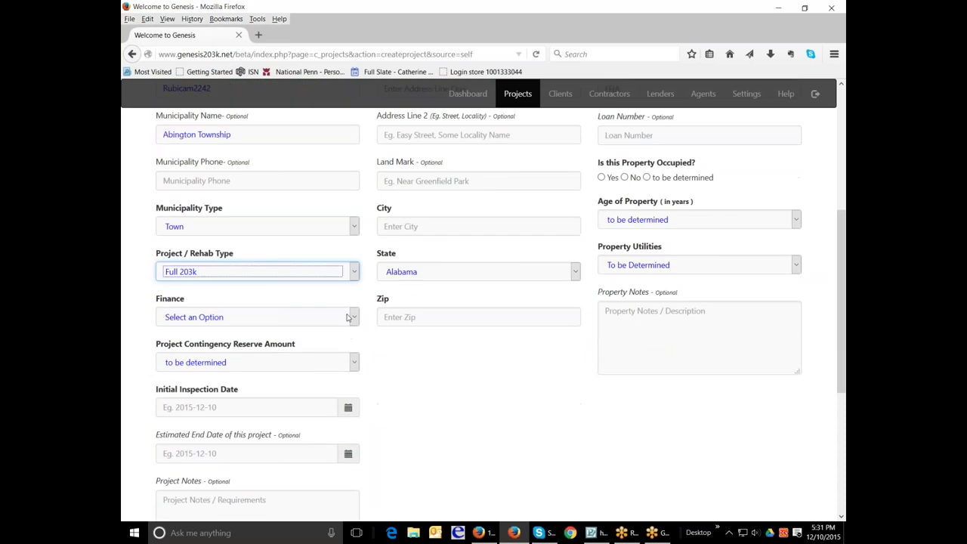
click(352, 319)
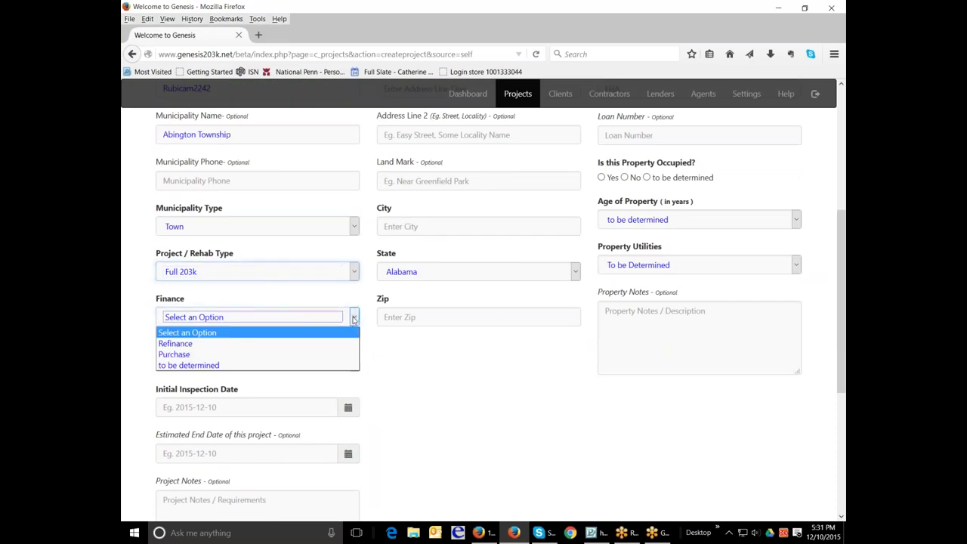
click(324, 354)
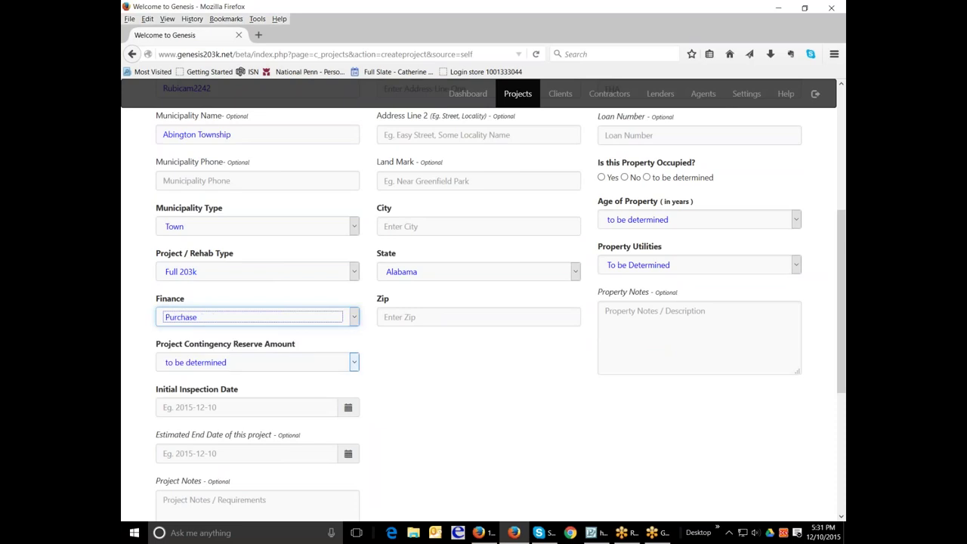
click(354, 364)
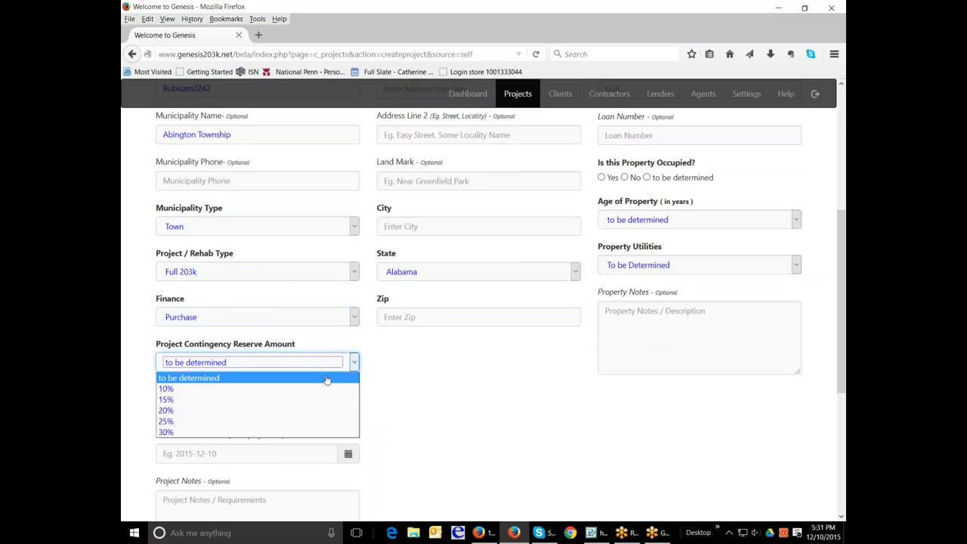
click(261, 399)
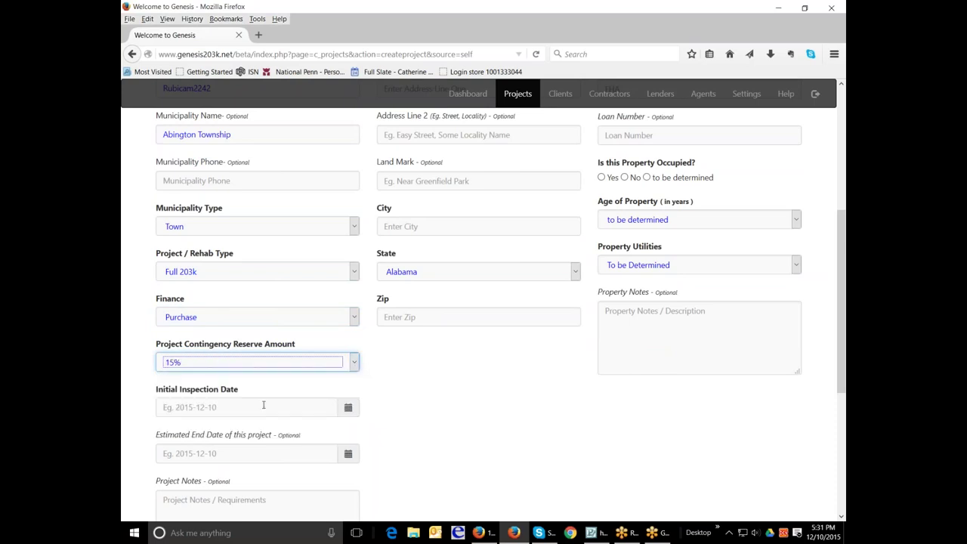
click(356, 415)
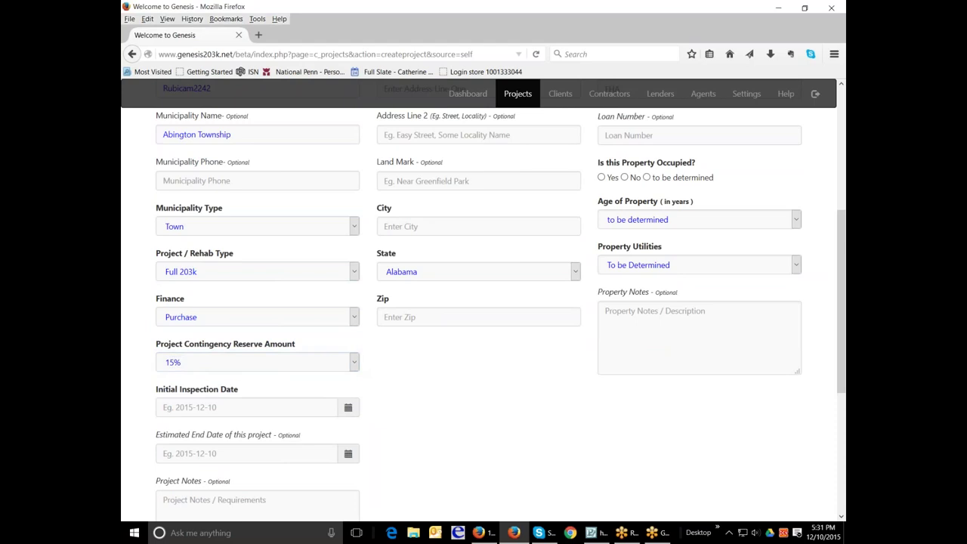
click(310, 409)
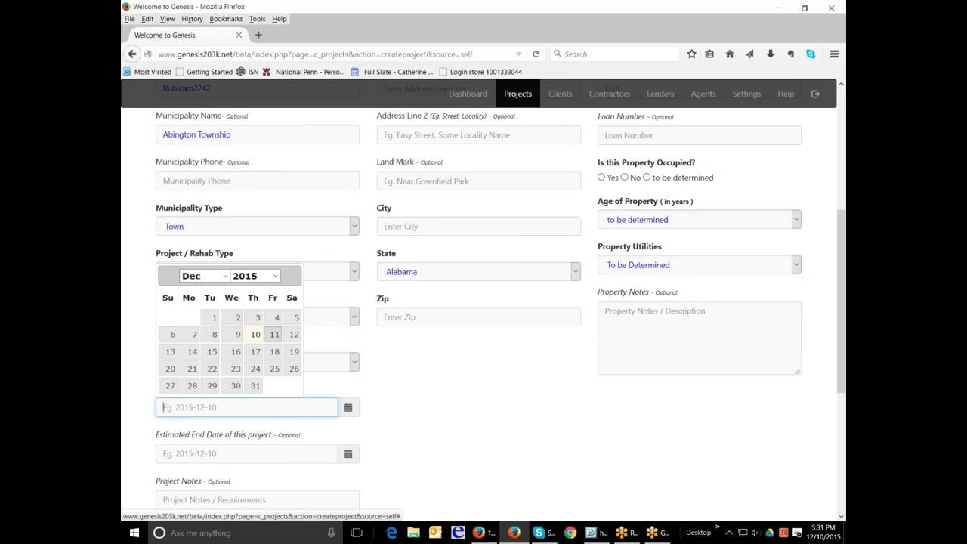
click(274, 334)
scroll(400, 399, down, 1)
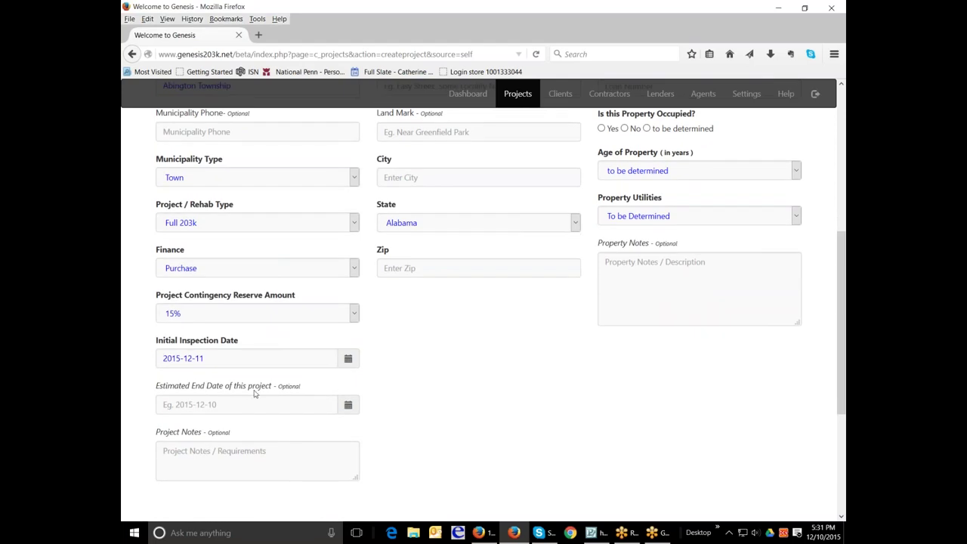
scroll(404, 443, up, 4)
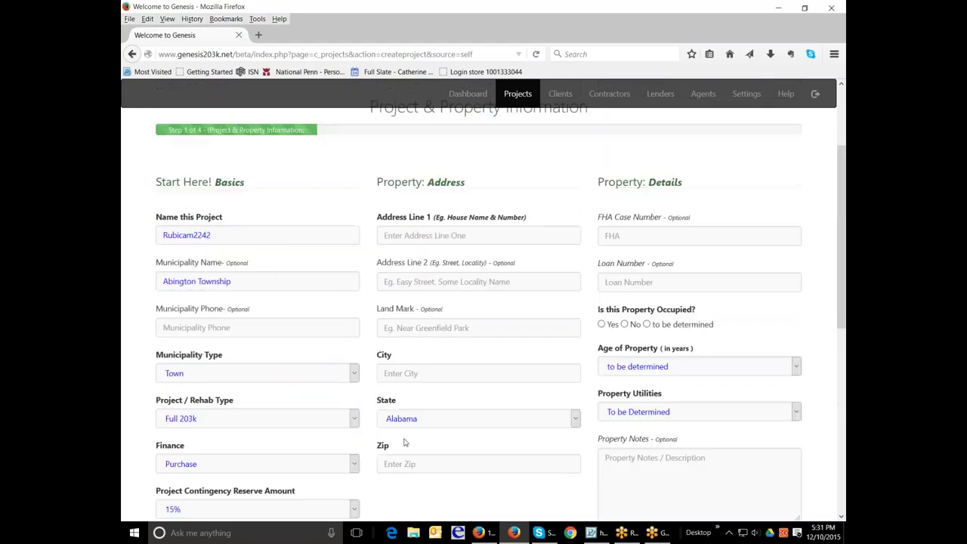
Step: Enter the property's street address, leaving Age of Property and Utilities at To be Determined
click(433, 236)
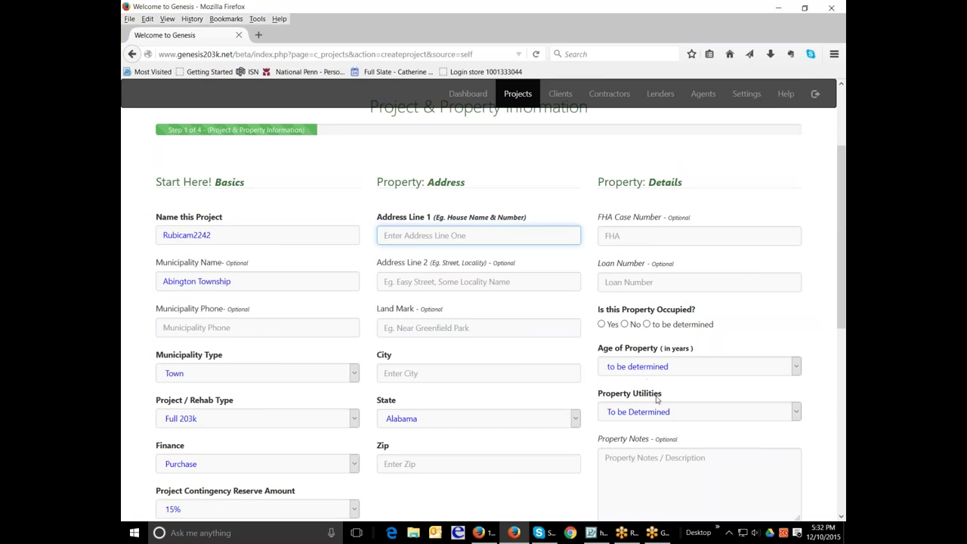
click(796, 368)
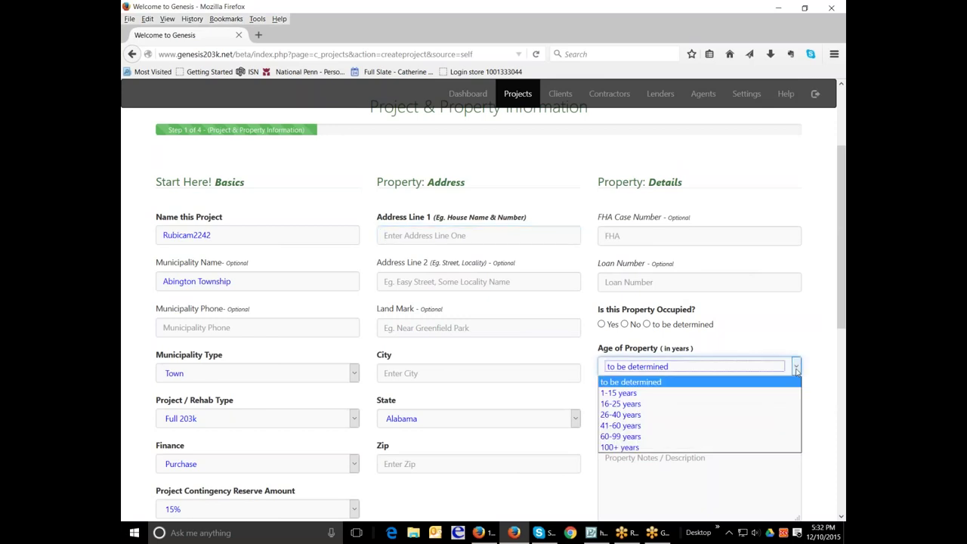
click(796, 369)
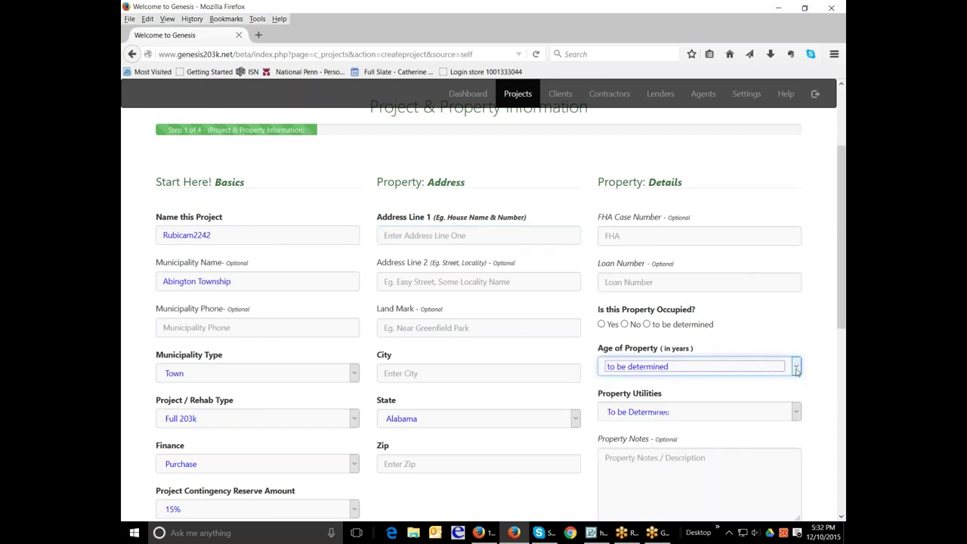
click(797, 414)
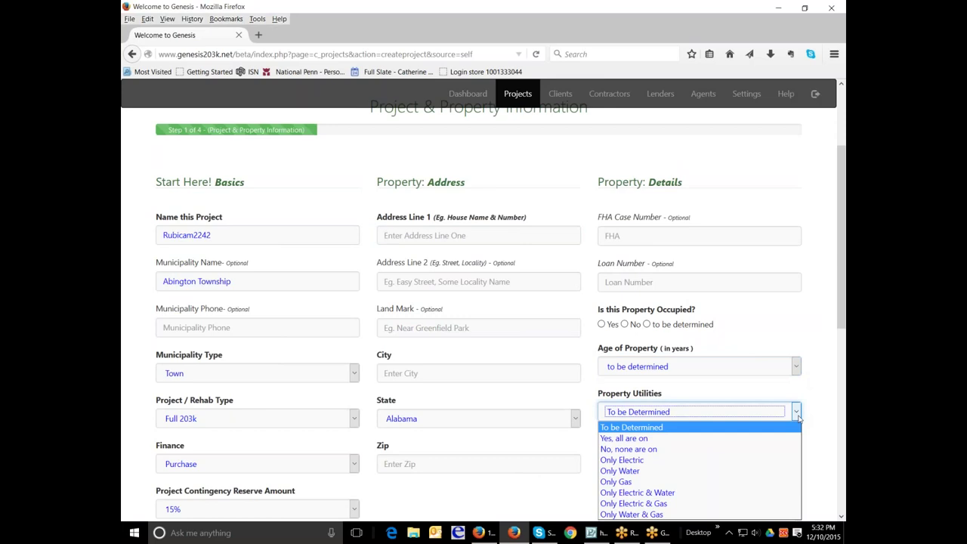
click(798, 416)
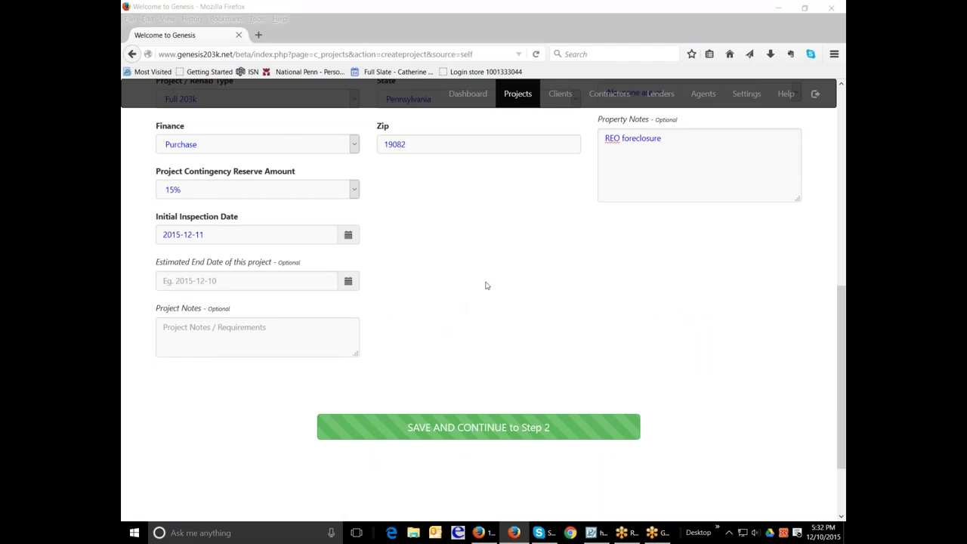
Step: Save the project details and continue to step 2
scroll(597, 269, up, 5)
scroll(600, 273, up, 4)
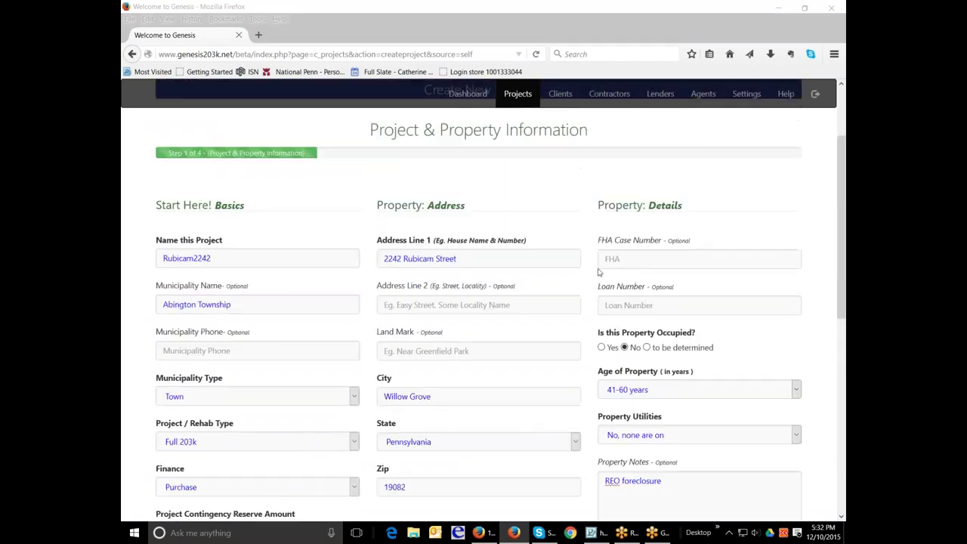
scroll(597, 272, down, 10)
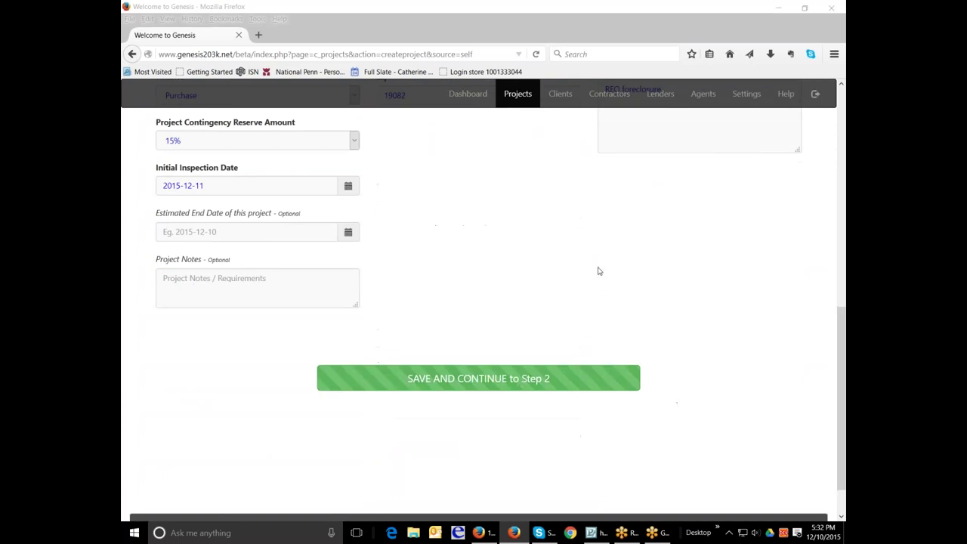
click(519, 385)
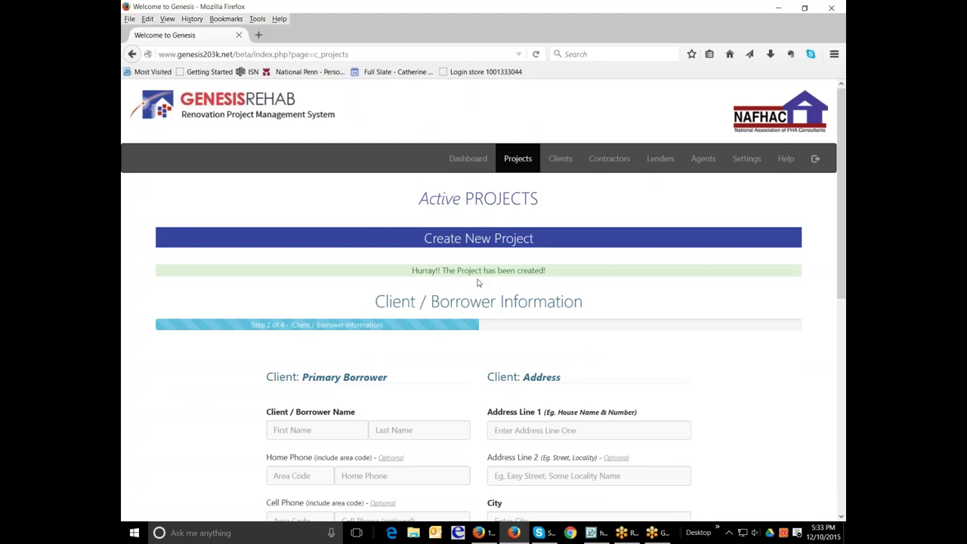
Step: Scroll through the Client / Borrower form to review the entered details
scroll(676, 327, down, 1)
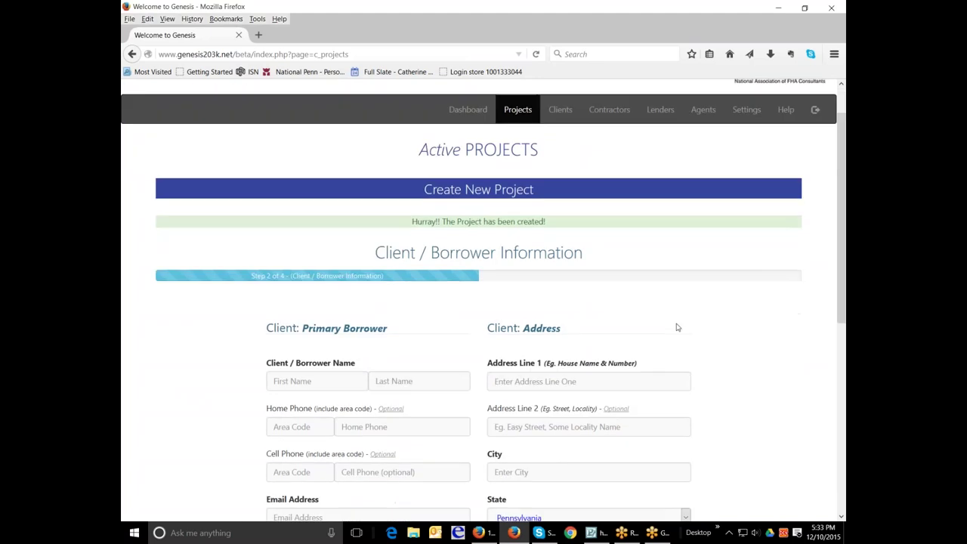
scroll(678, 327, down, 2)
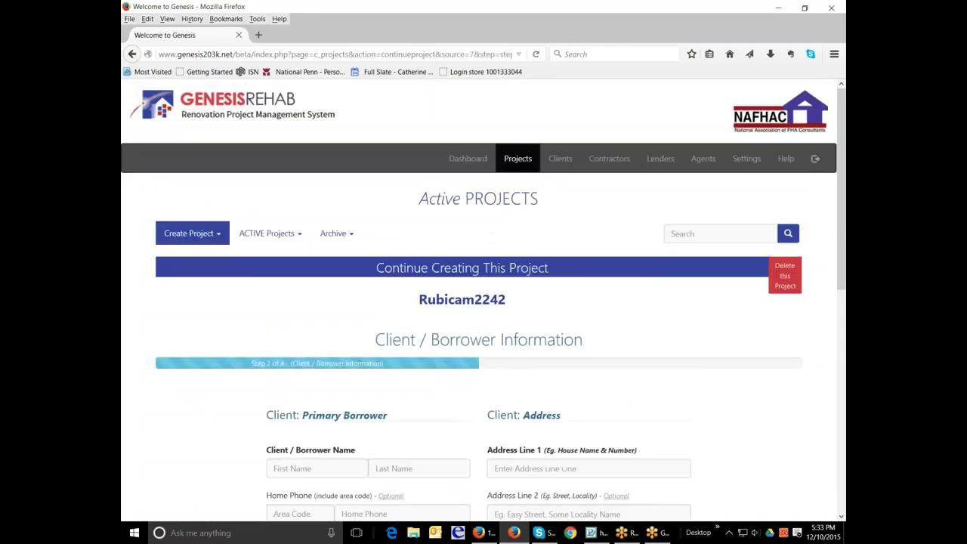
scroll(413, 342, down, 4)
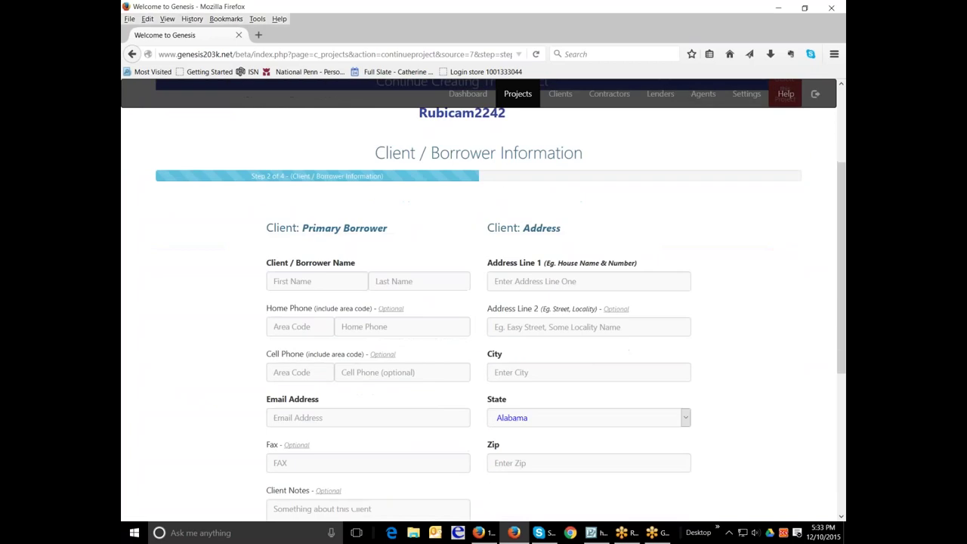
scroll(355, 378, down, 2)
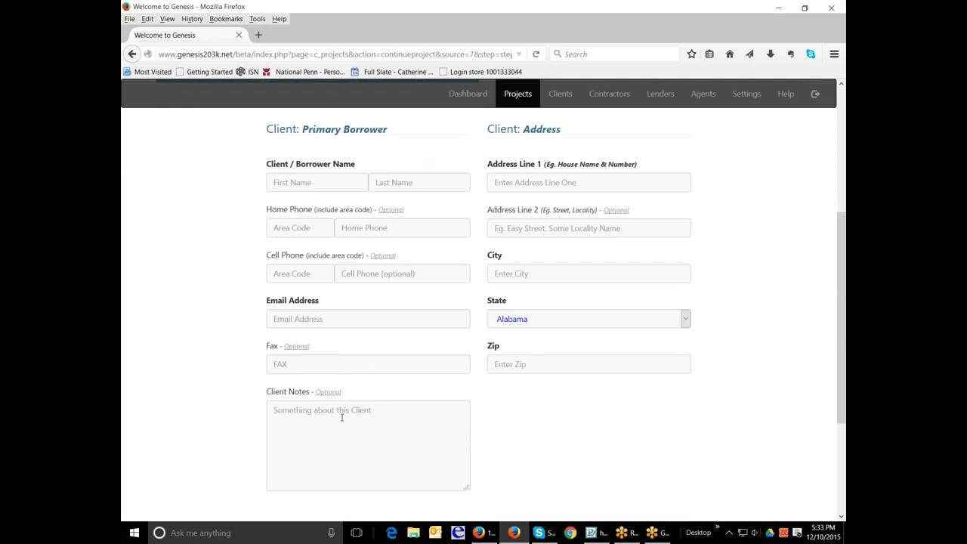
scroll(511, 217, up, 1)
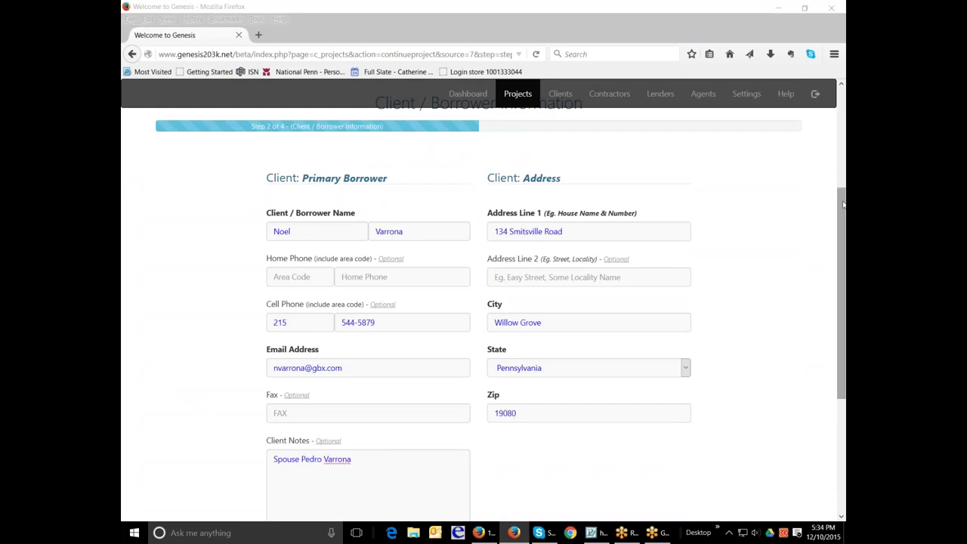
drag(843, 204, 840, 254)
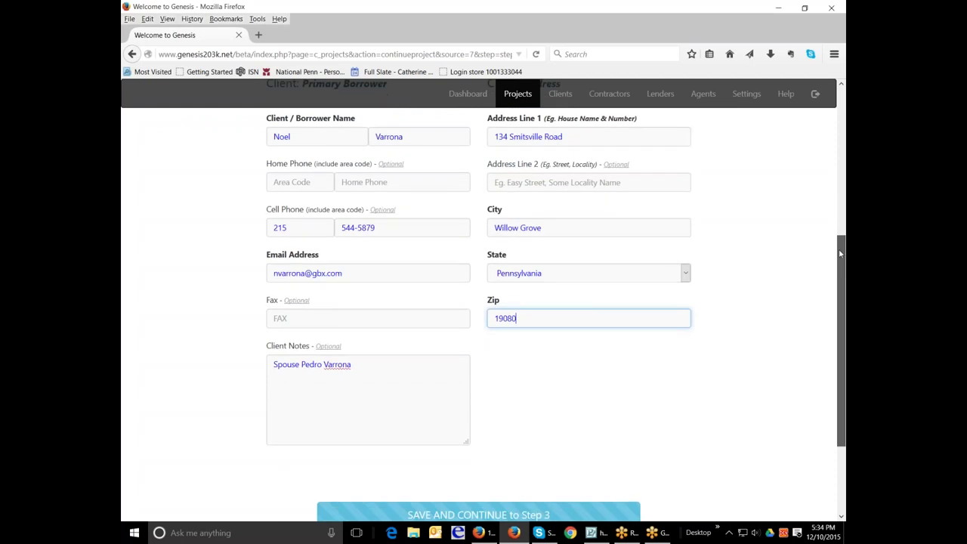
scroll(582, 369, down, 1)
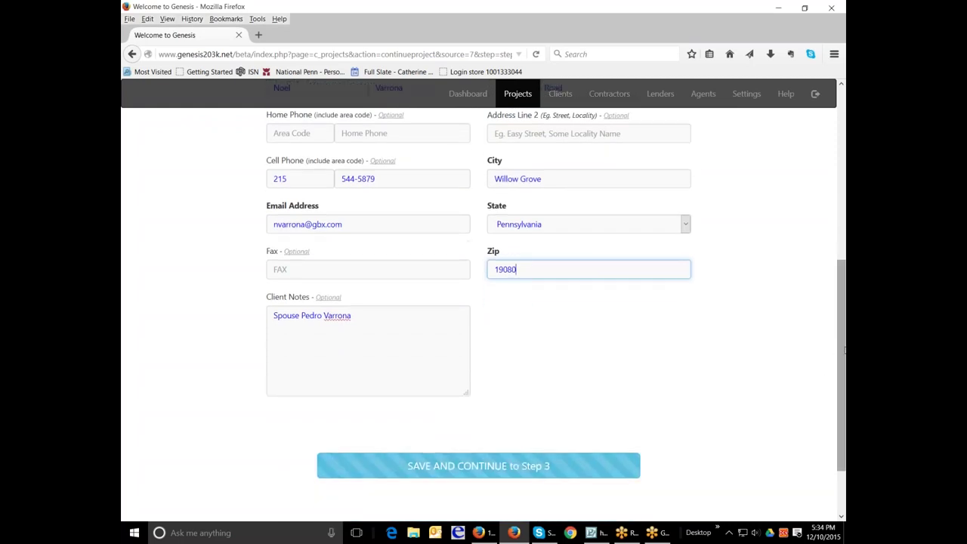
drag(840, 359, 844, 208)
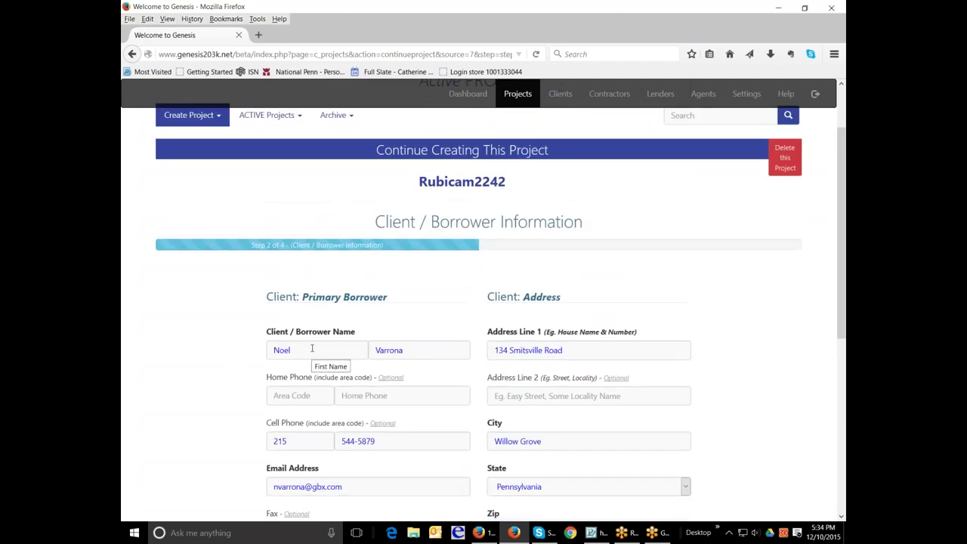
Step: Edit the borrower's first-name entry to add a co-borrower and fill in the last name
drag(312, 348, 267, 351)
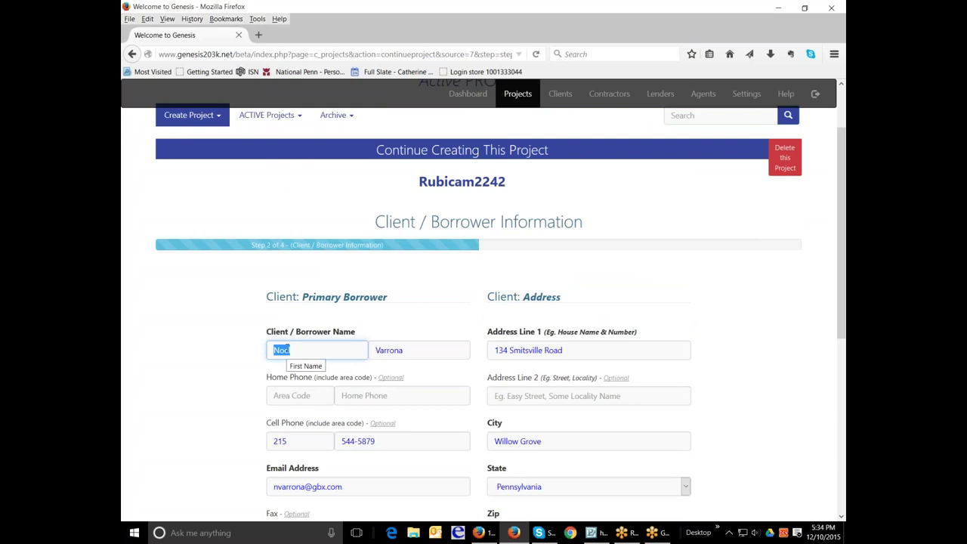
click(307, 354)
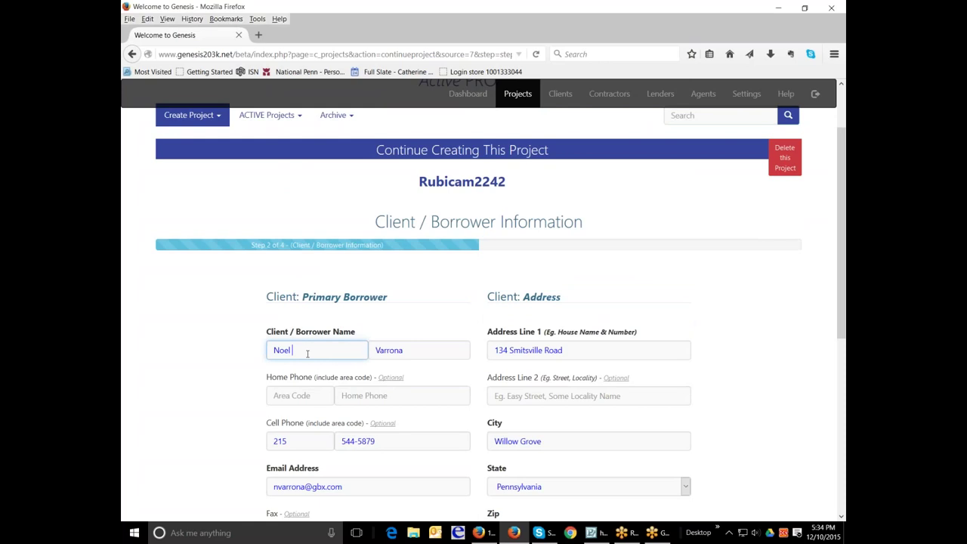
key(Home)
text(Pedro &)
drag(319, 354, 252, 342)
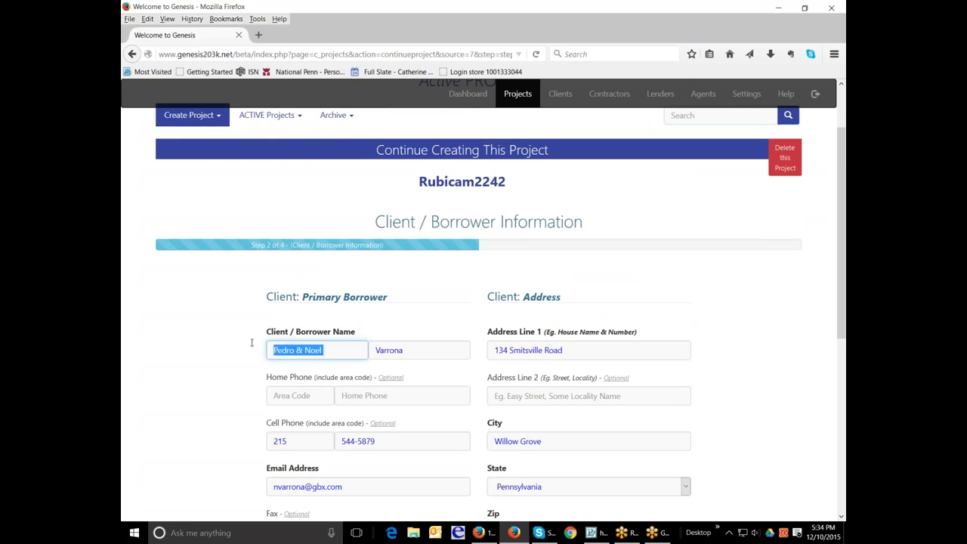
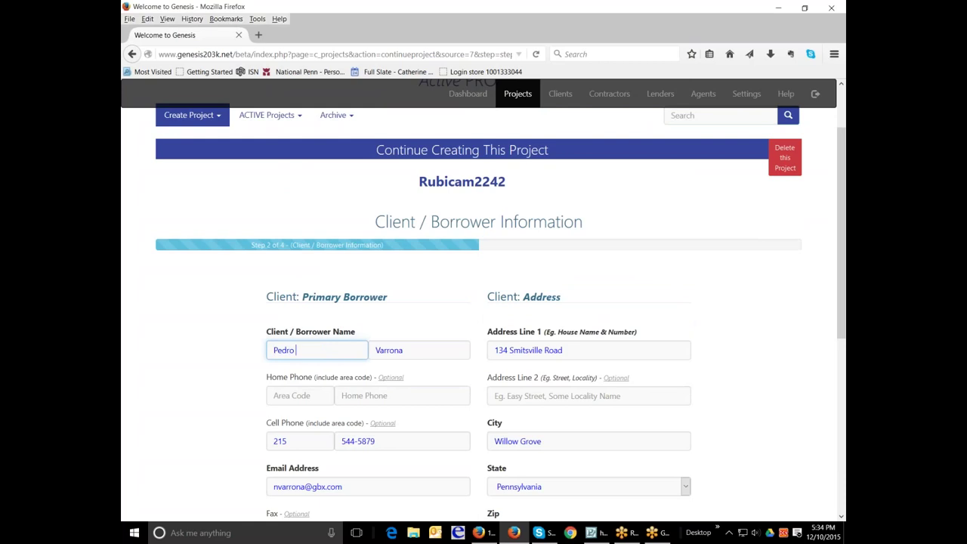
key(Tab)
click(346, 349)
text(&)
Step: Replace the first and last name entries with the borrower's corrected names
scroll(654, 352, down, 1)
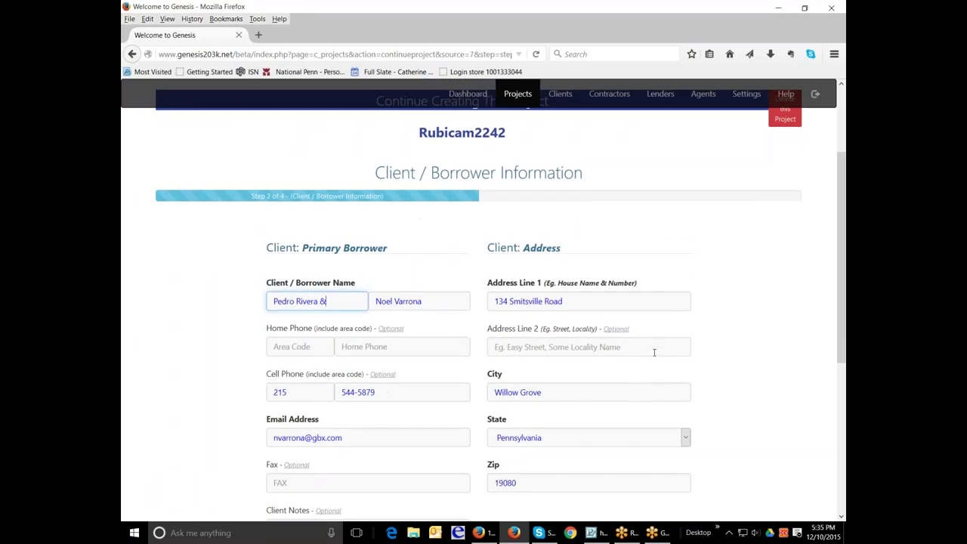
drag(337, 301, 248, 295)
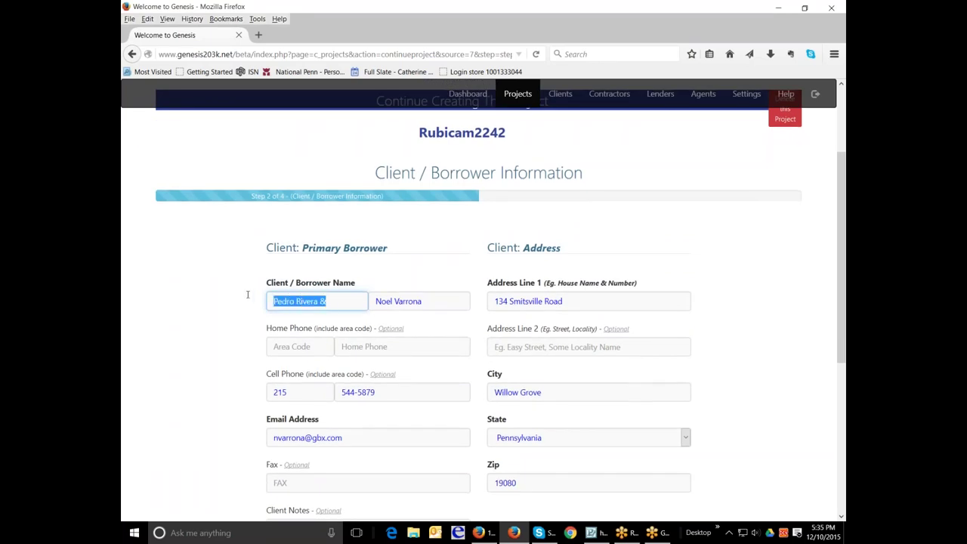
key(Tab)
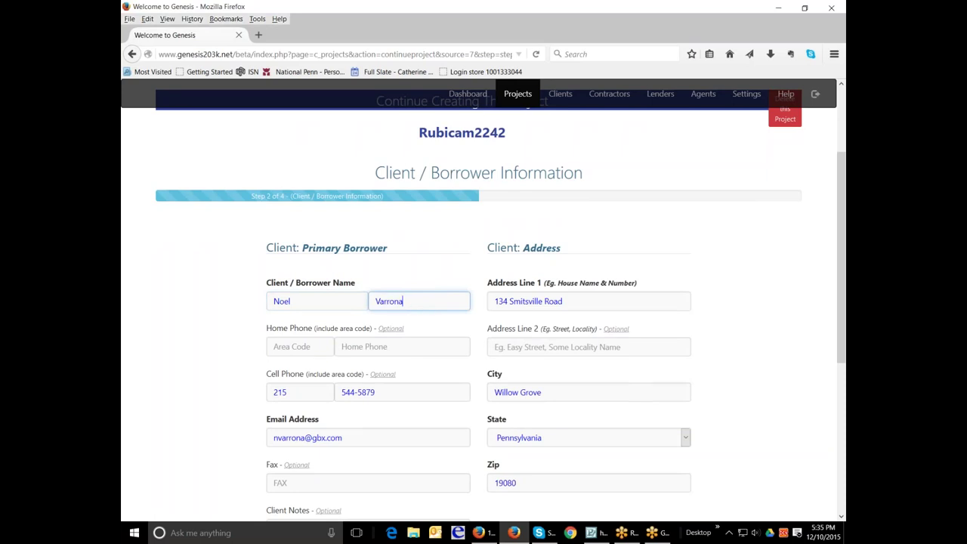
Step: Save the borrower details and continue to step 3
drag(838, 203, 844, 277)
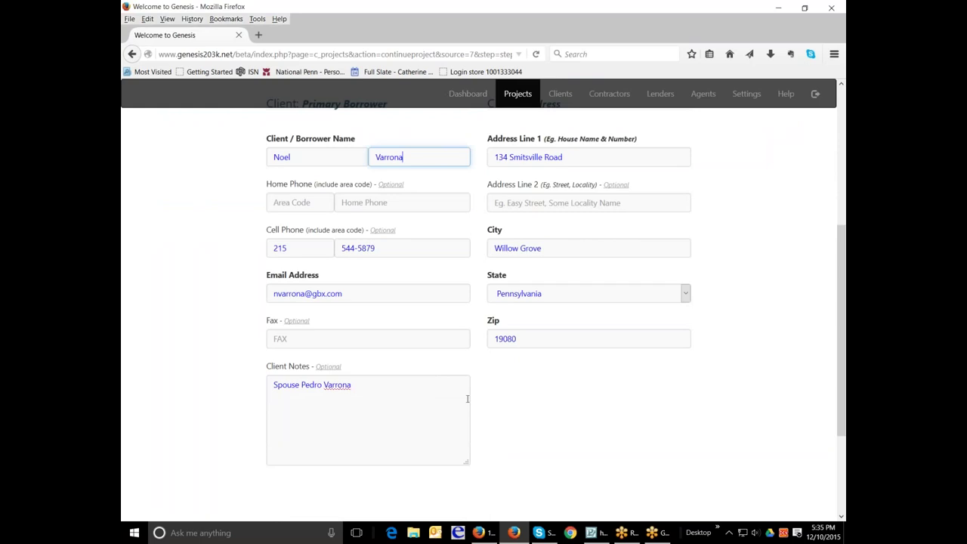
drag(843, 283, 818, 332)
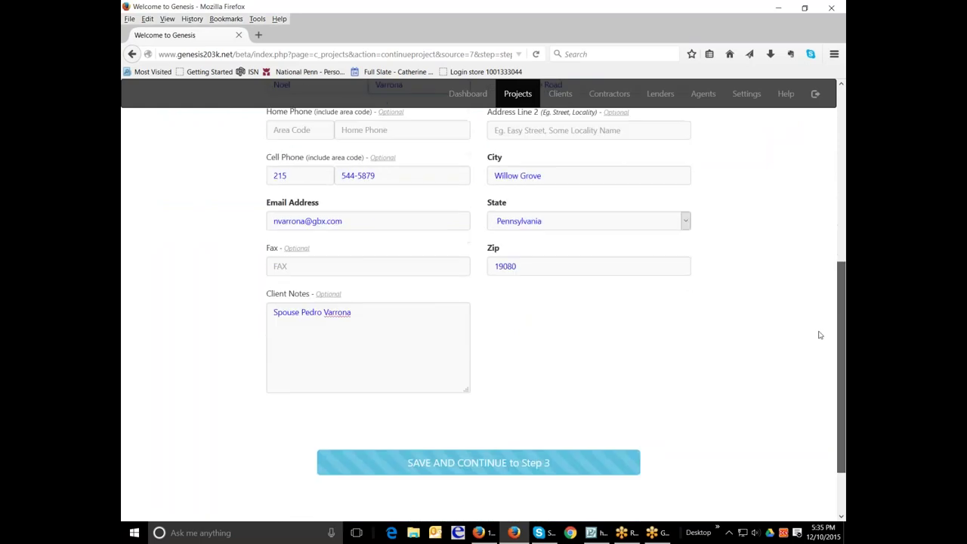
click(526, 464)
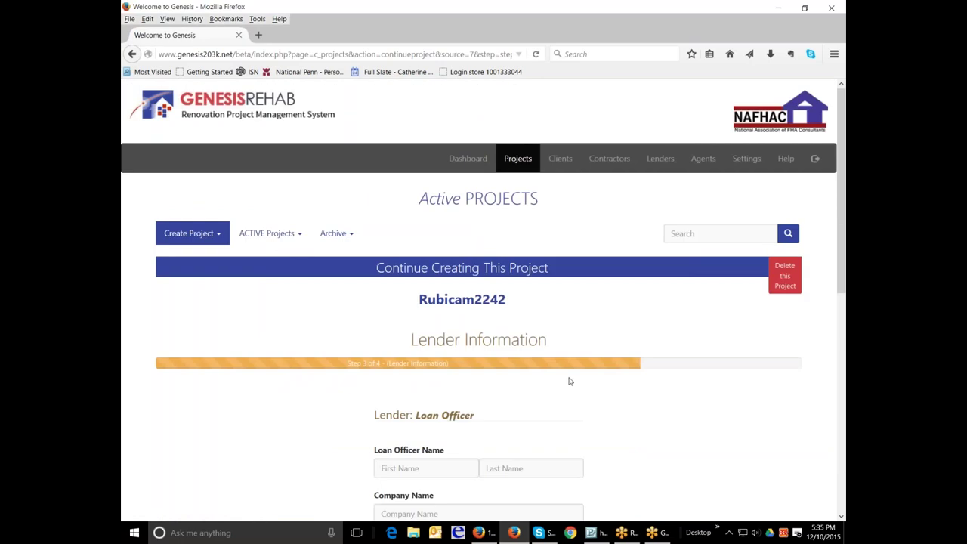
Step: Save the Greenwood Mortgage Corporation loan officer's details and continue to step 4
scroll(446, 268, down, 1)
scroll(445, 265, down, 2)
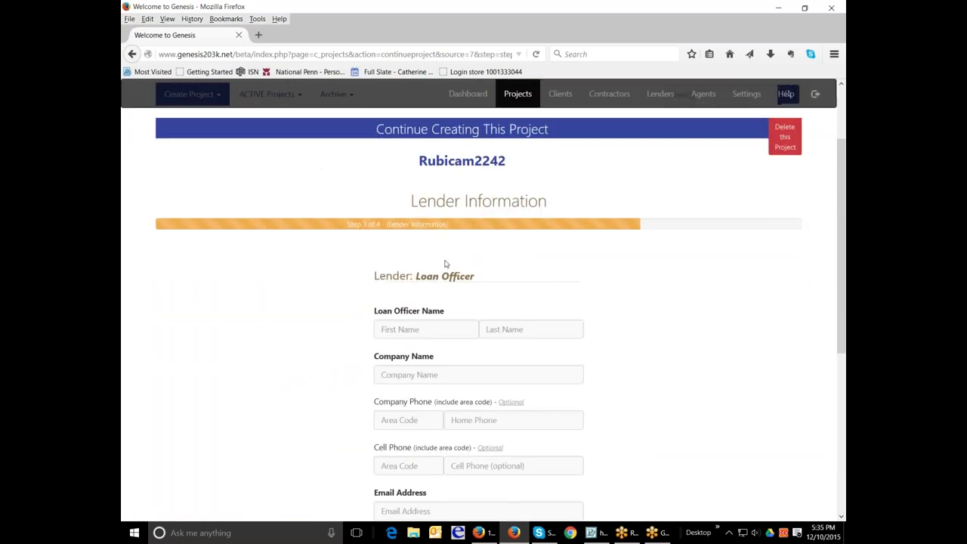
scroll(445, 263, up, 3)
scroll(446, 264, down, 4)
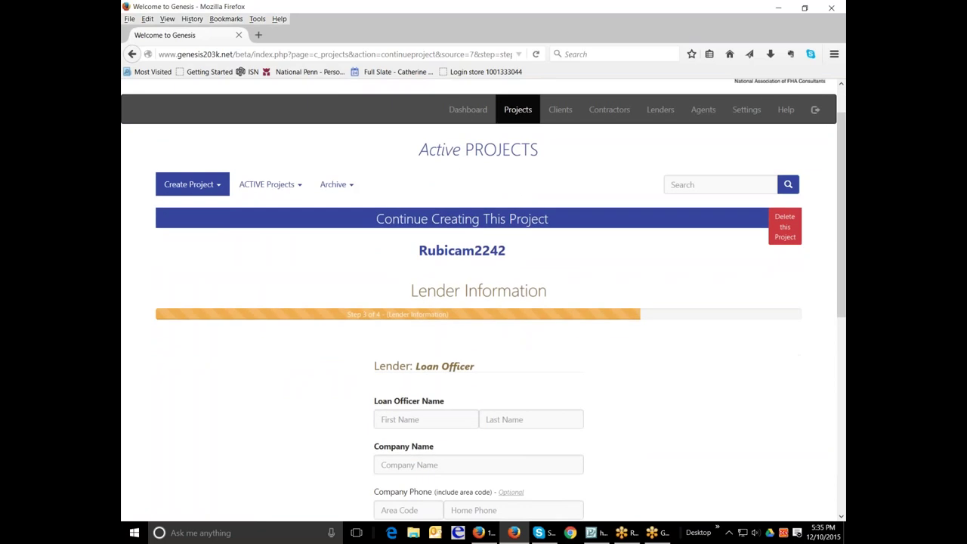
scroll(479, 299, down, 1)
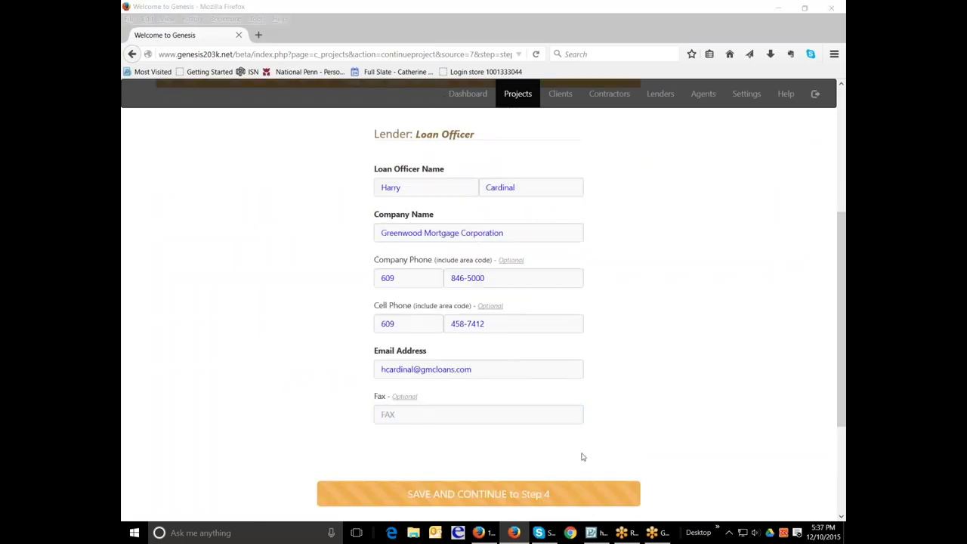
click(512, 495)
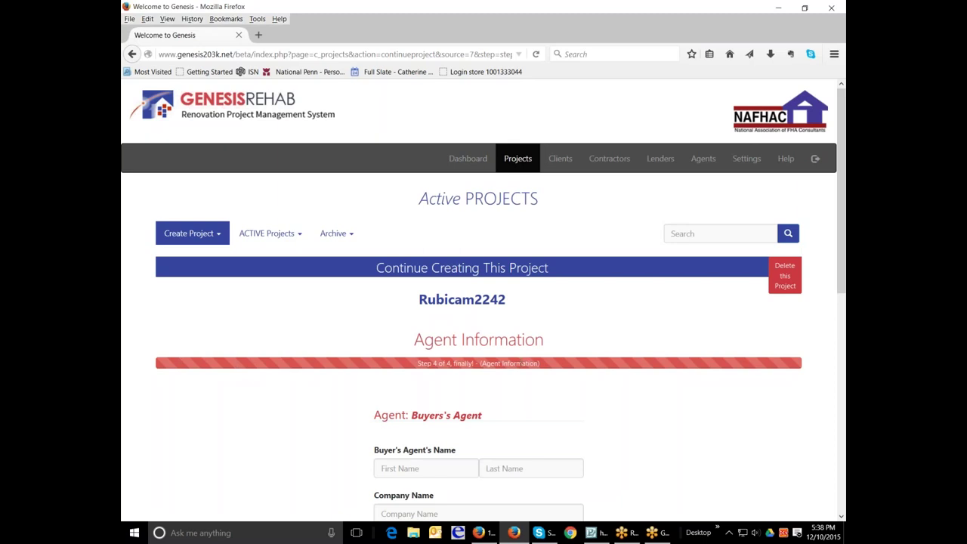
scroll(643, 386, down, 3)
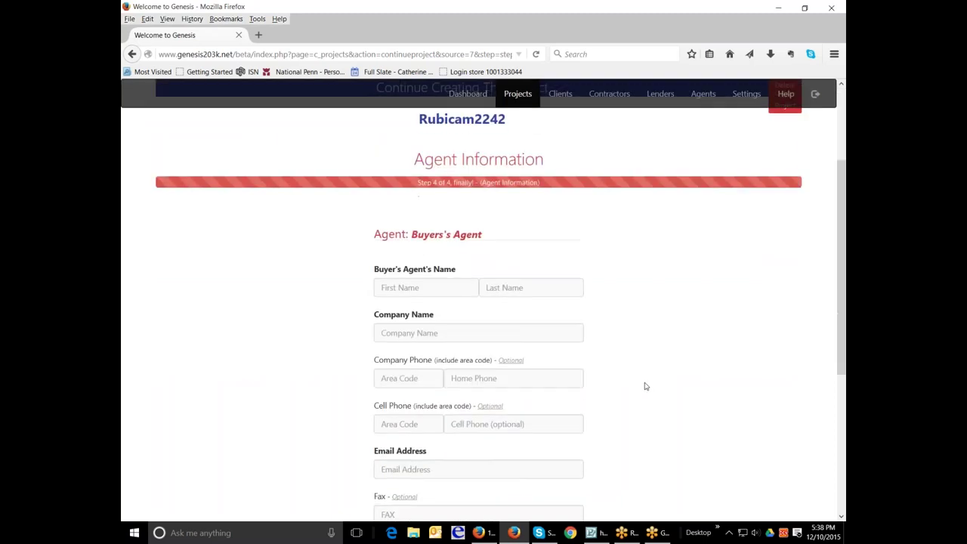
scroll(644, 386, down, 2)
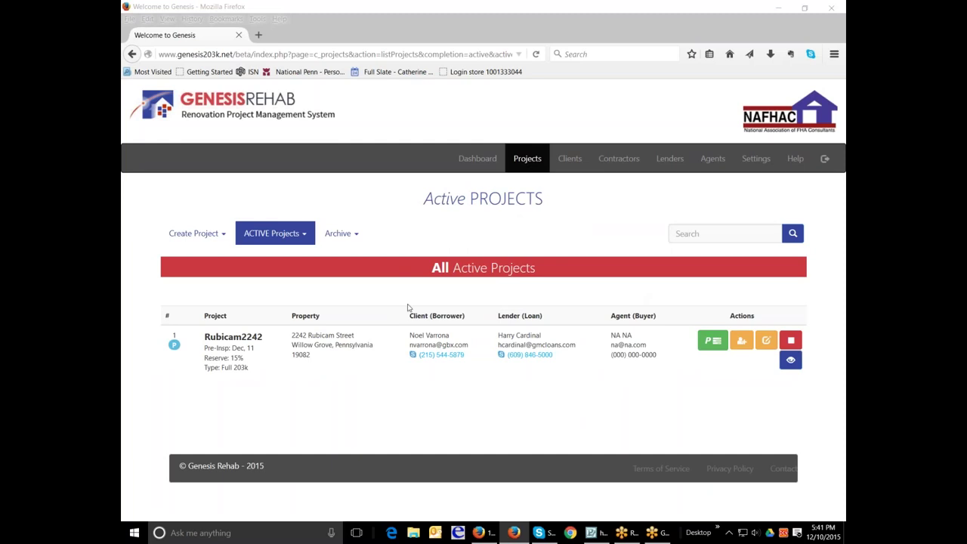
Step: Filter Active Projects to show only those with pre-inspections due
click(304, 238)
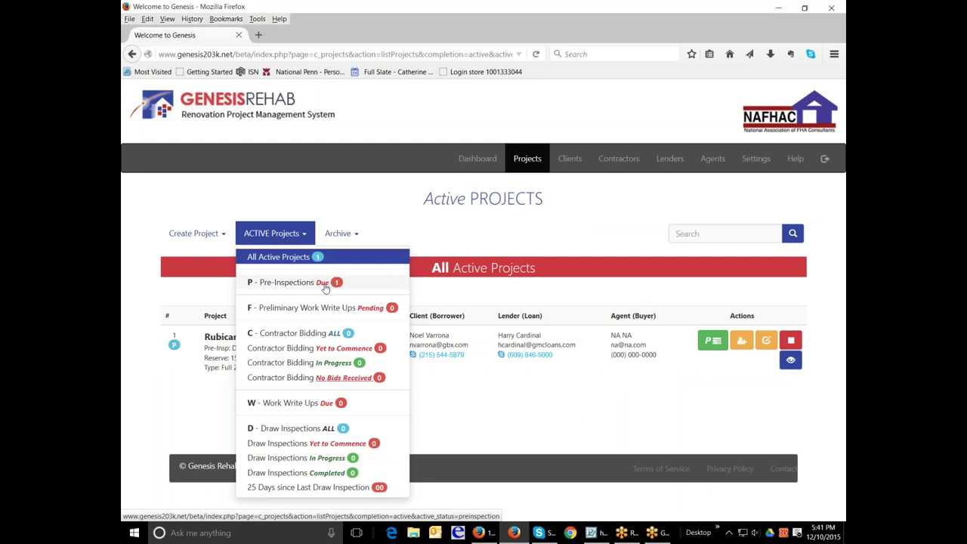
click(324, 285)
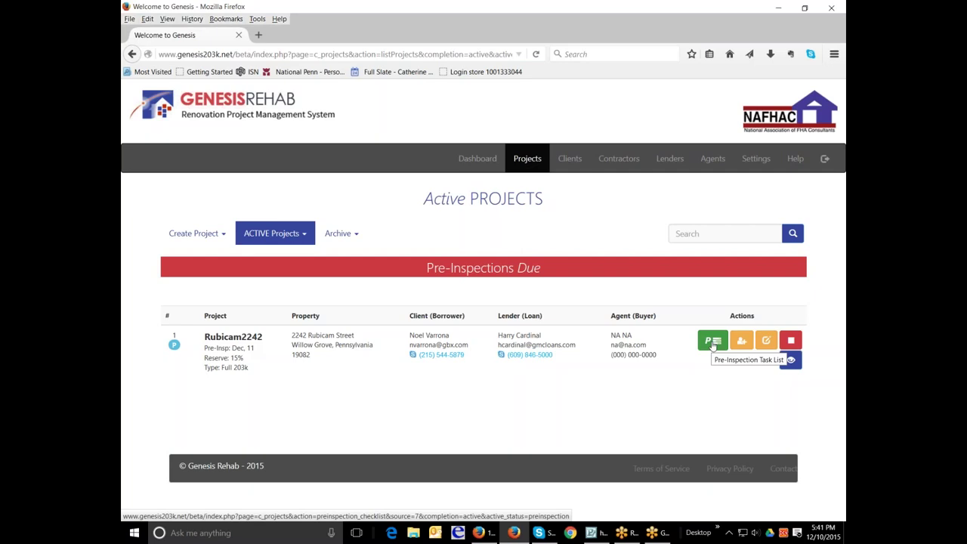
click(712, 341)
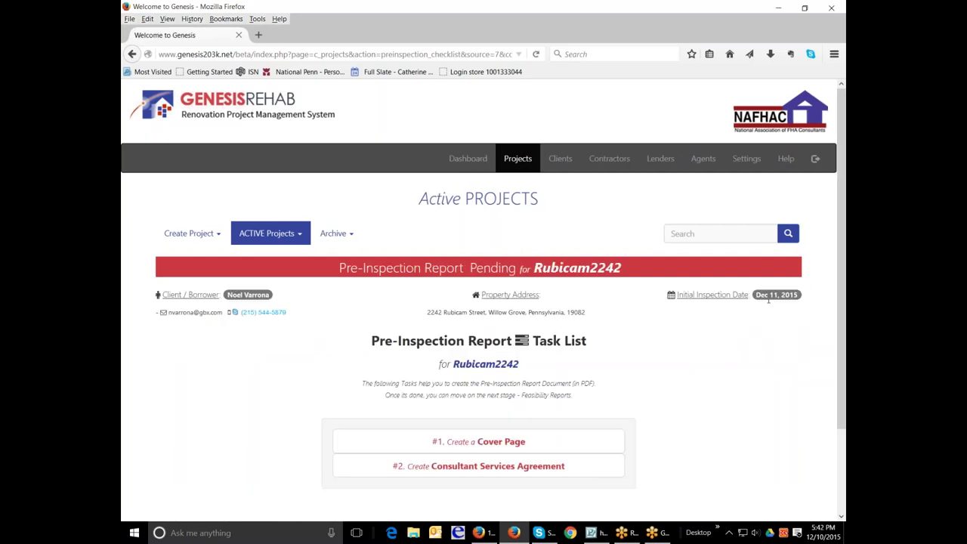
scroll(698, 308, down, 2)
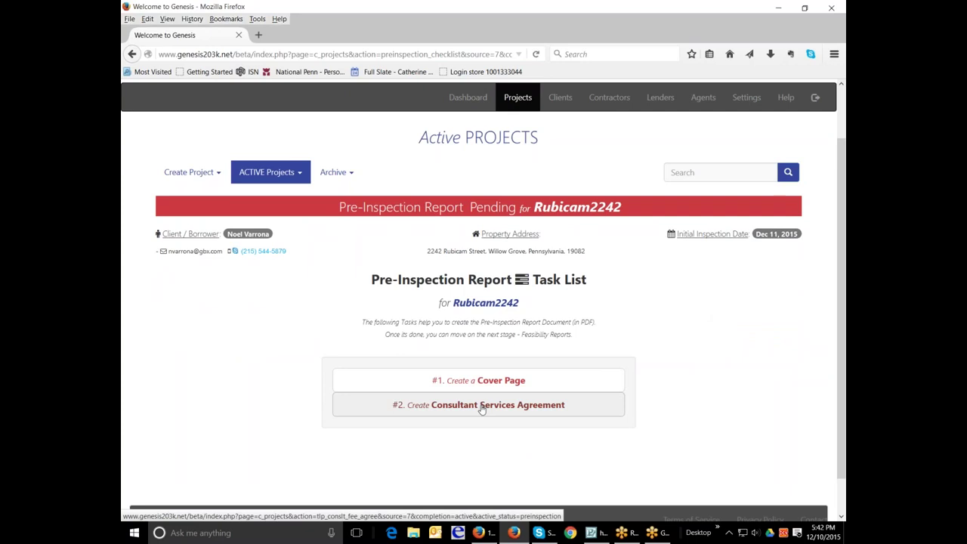
click(520, 383)
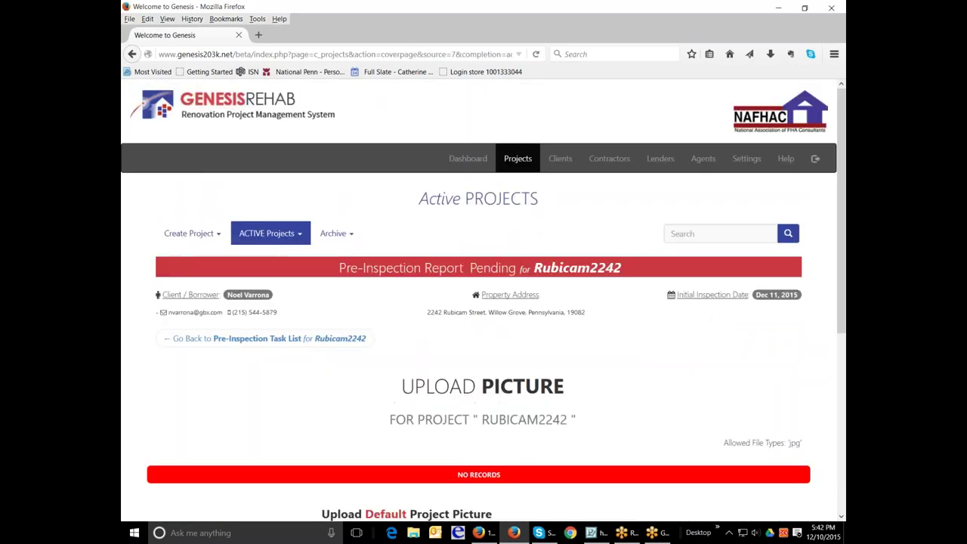
scroll(599, 381, down, 2)
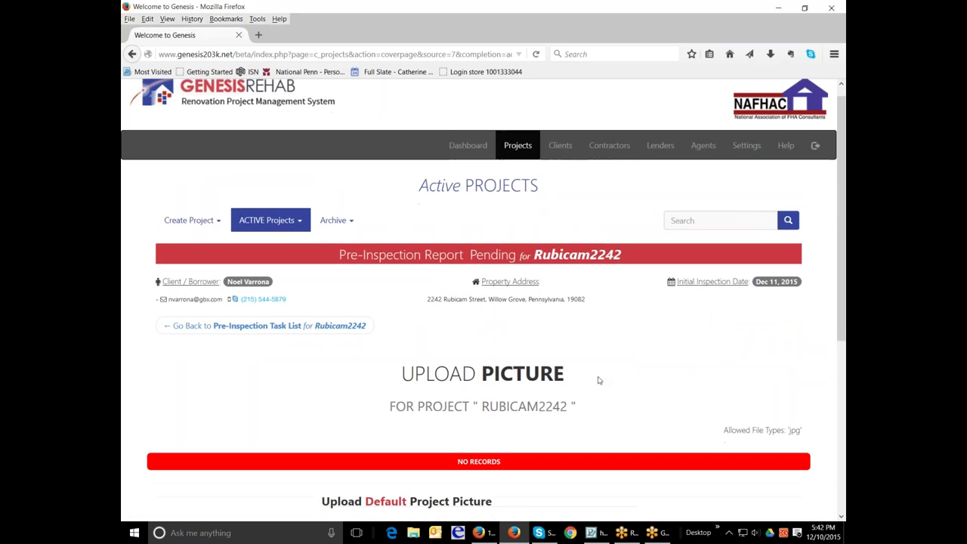
scroll(599, 381, down, 2)
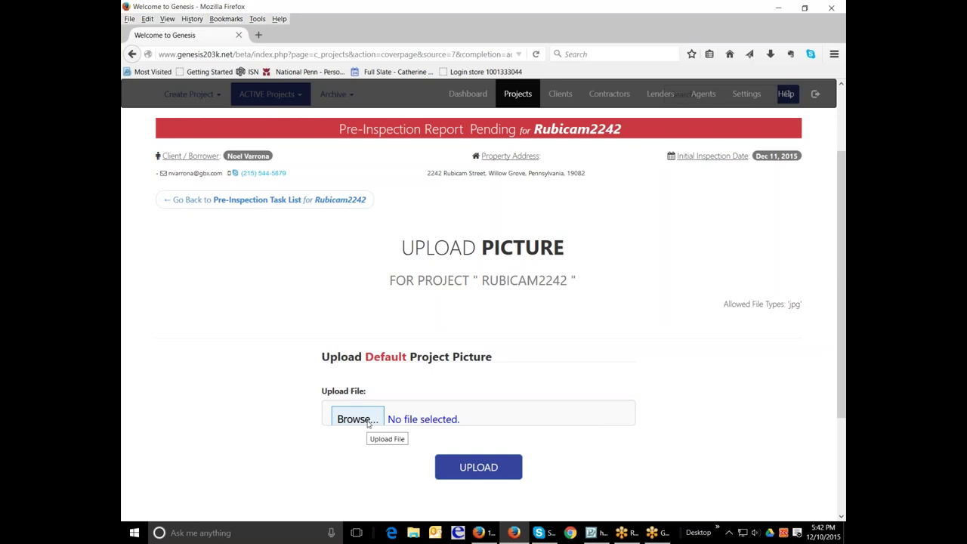
Step: Upload '2013 logo' from the LOGOS folder as the project's main picture
click(368, 422)
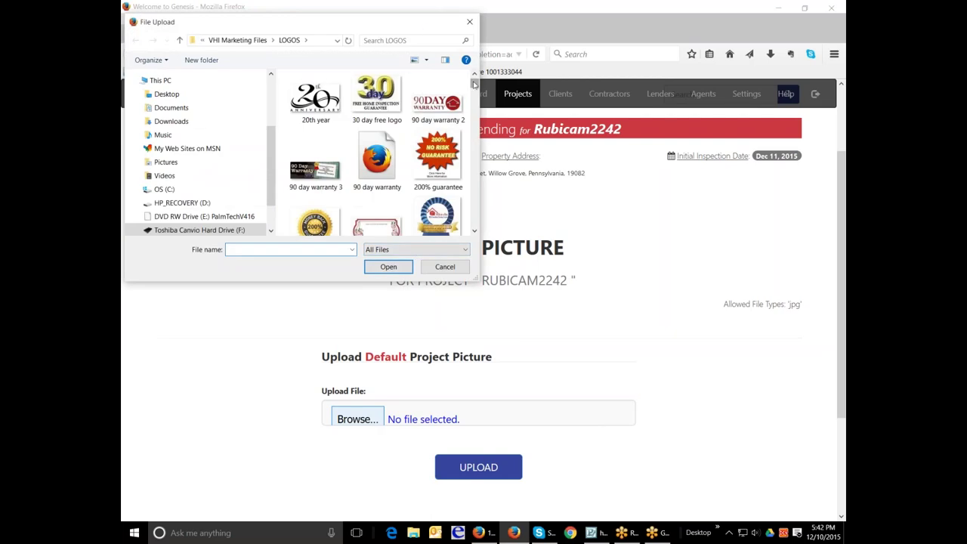
drag(475, 84, 474, 96)
click(439, 196)
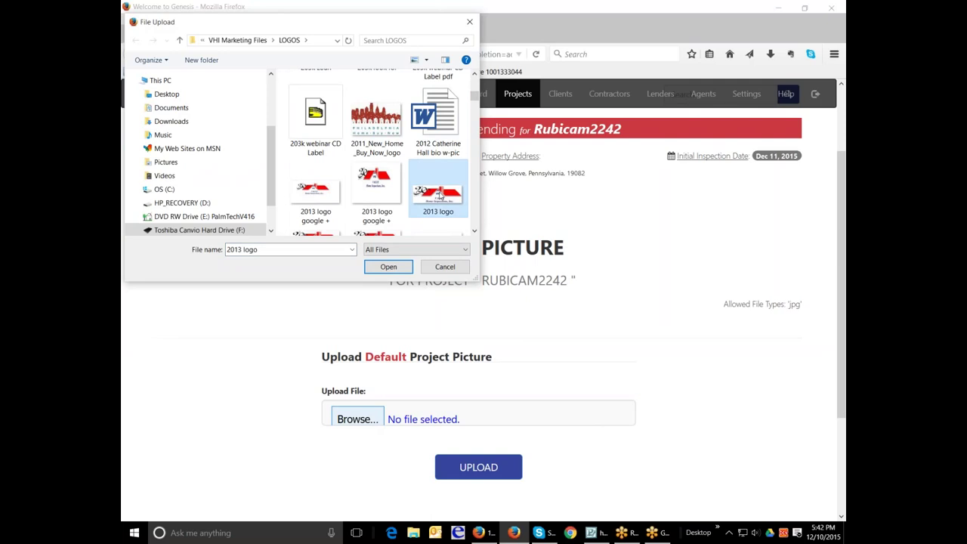
click(391, 271)
click(489, 468)
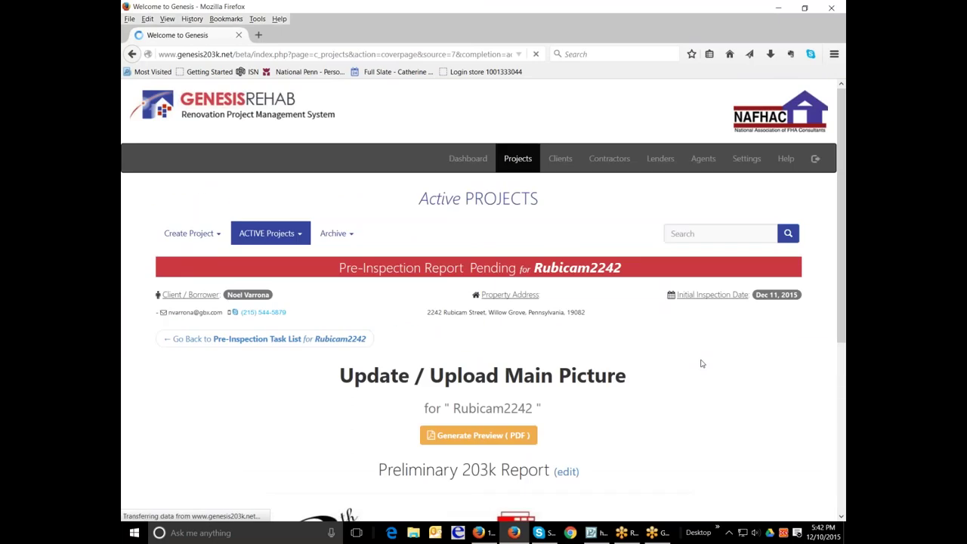
Step: Change the cover page heading to 'Preliminary 203k Work Write Up Report'
scroll(700, 362, down, 5)
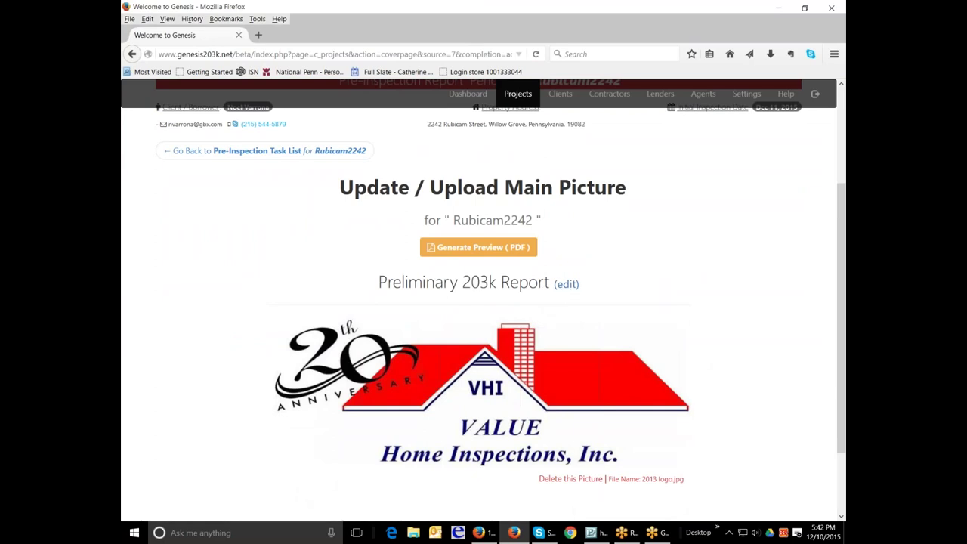
click(571, 285)
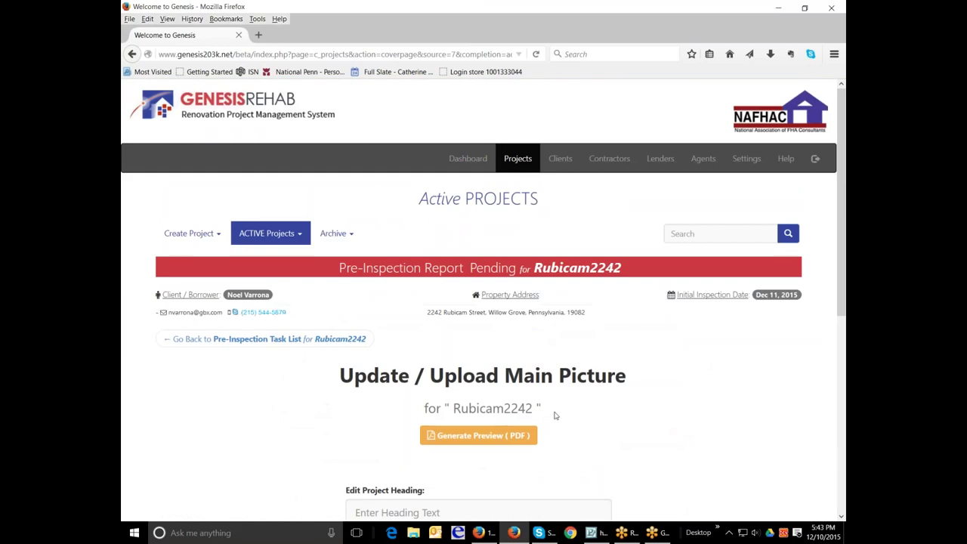
scroll(555, 416, down, 2)
scroll(555, 416, down, 1)
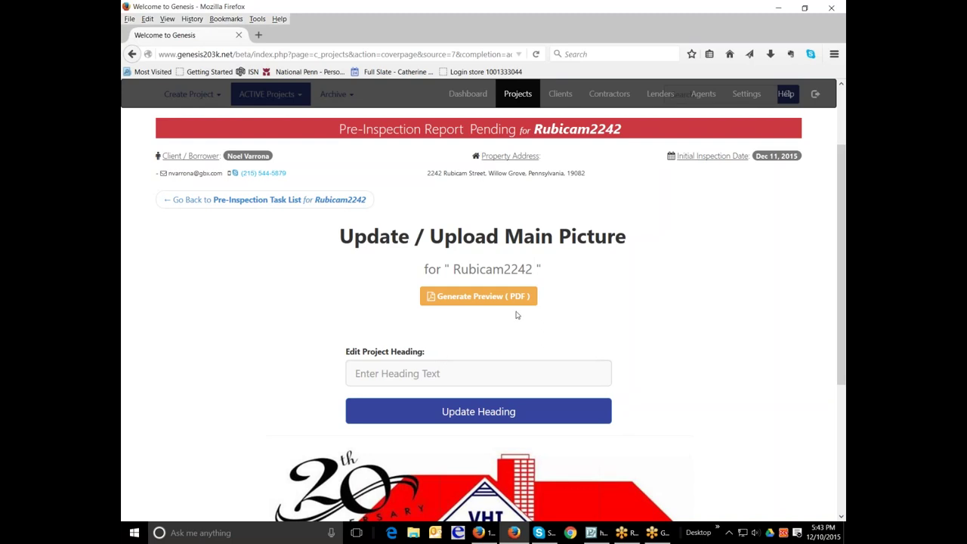
click(484, 374)
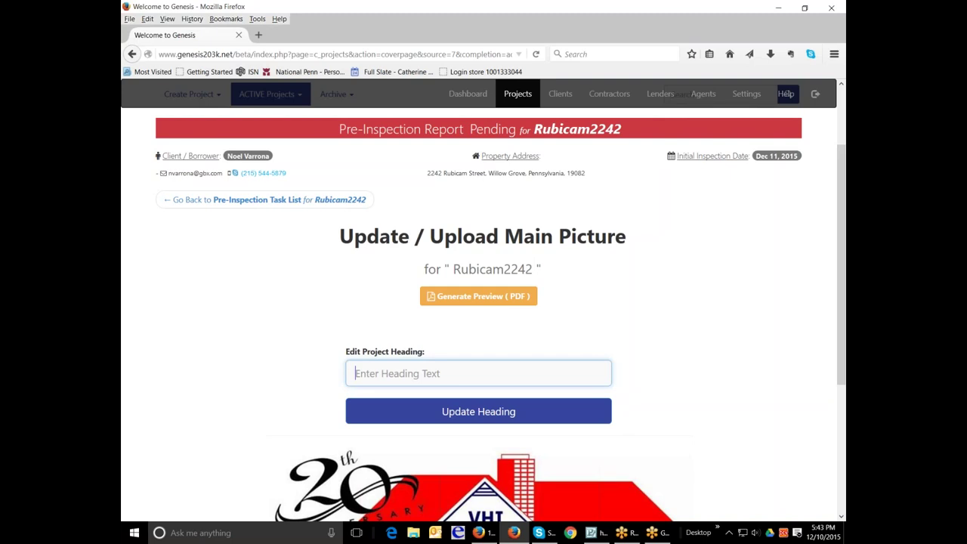
text(Preliminary)
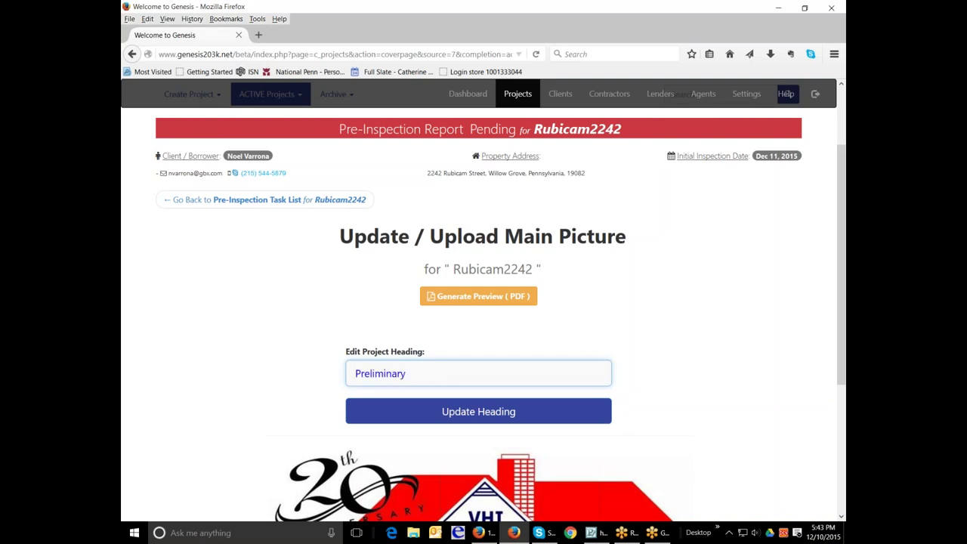
text( 203k W)
key(BackSpace)
text(203k Work Write Up Report)
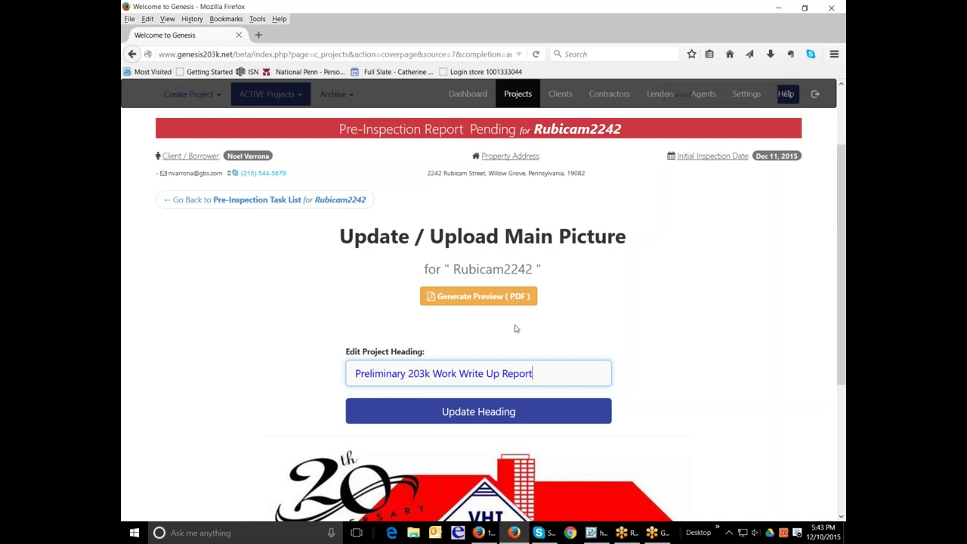
scroll(516, 328, down, 3)
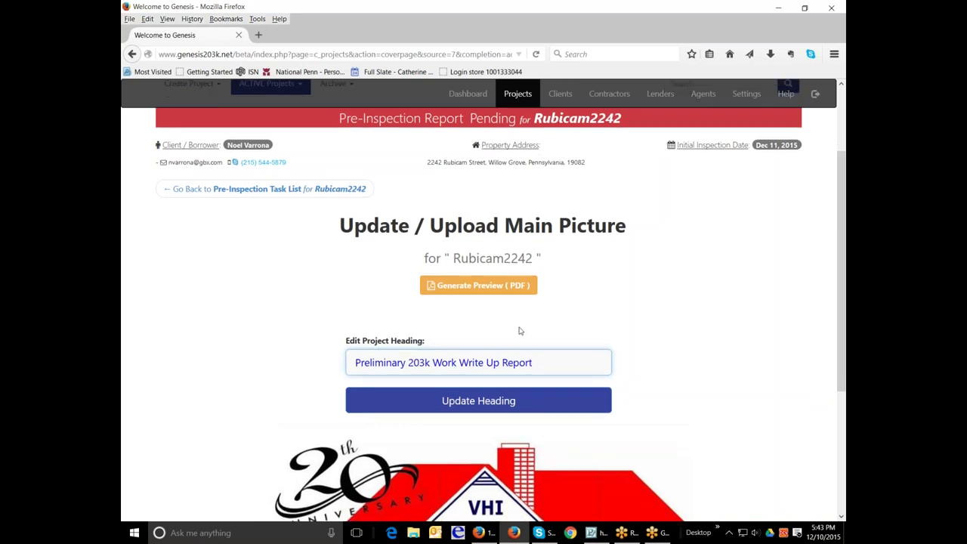
scroll(575, 337, up, 2)
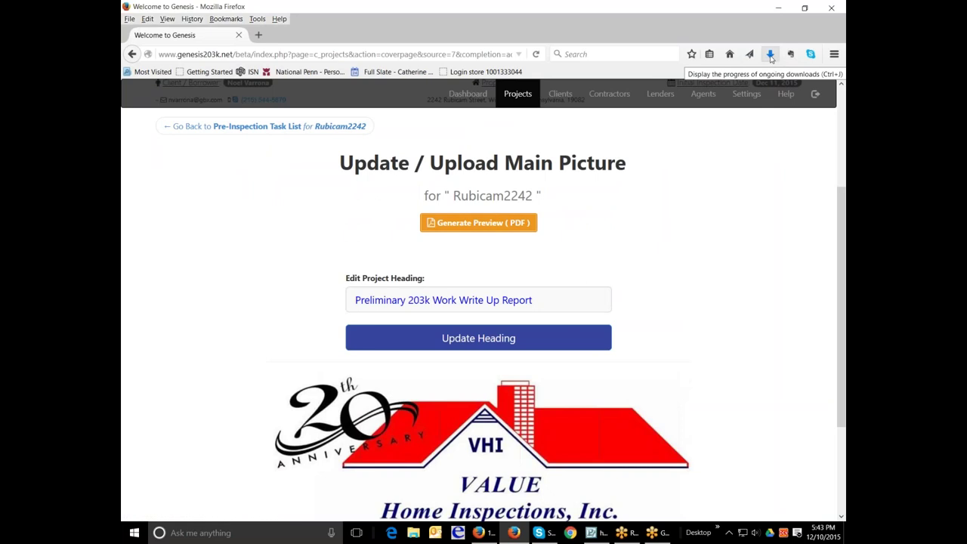
right_click(771, 59)
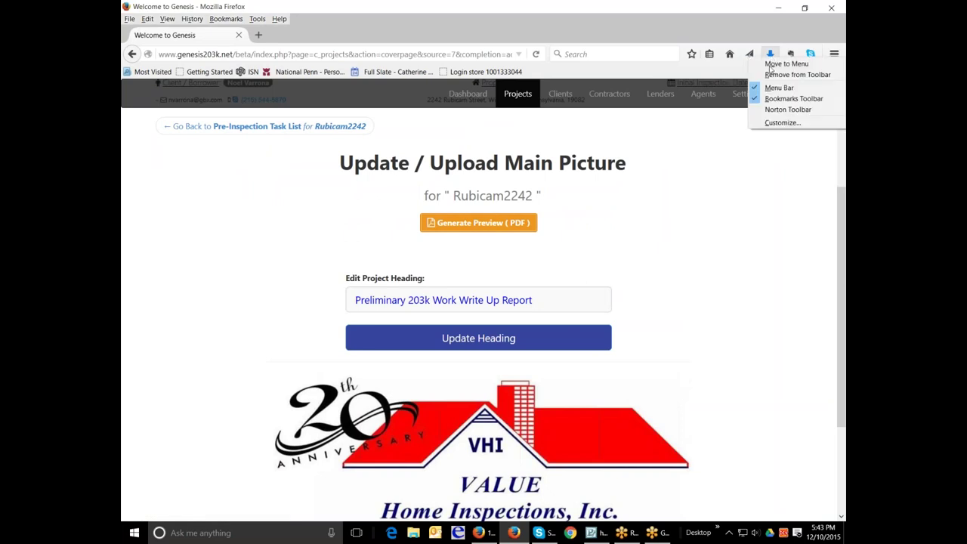
click(748, 207)
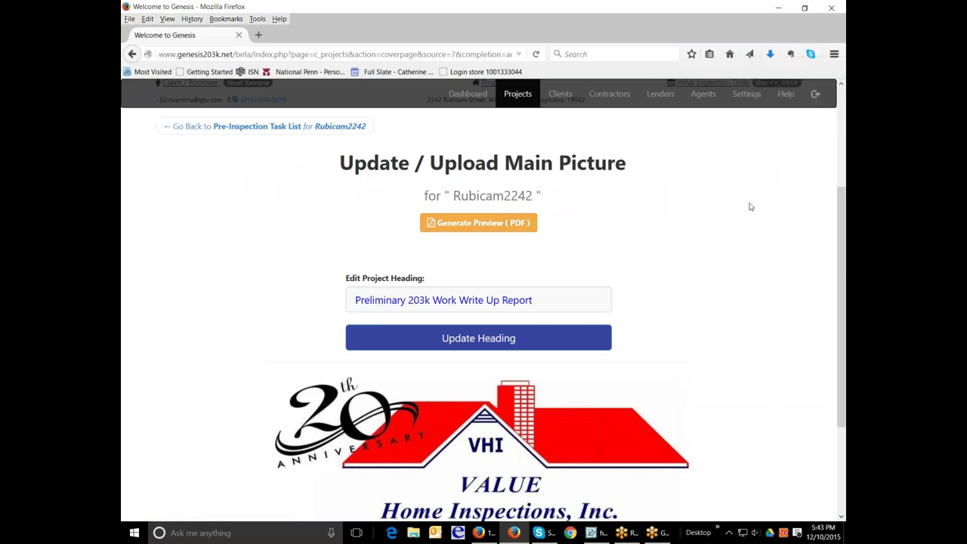
click(770, 55)
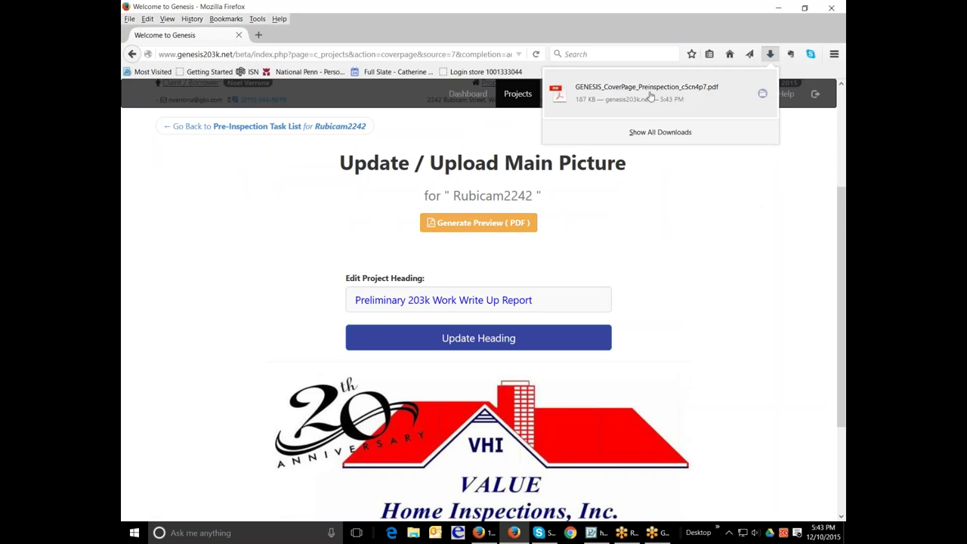
click(671, 217)
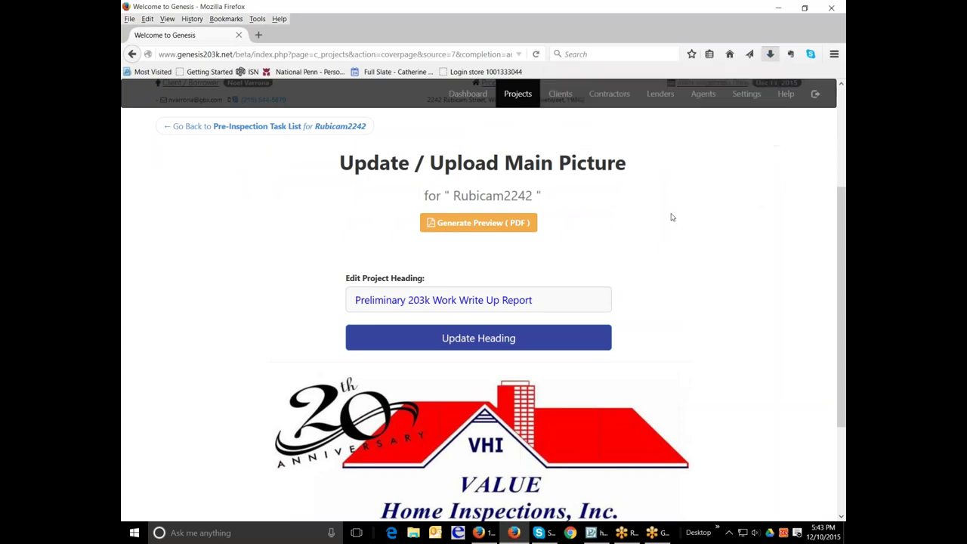
scroll(672, 215, down, 3)
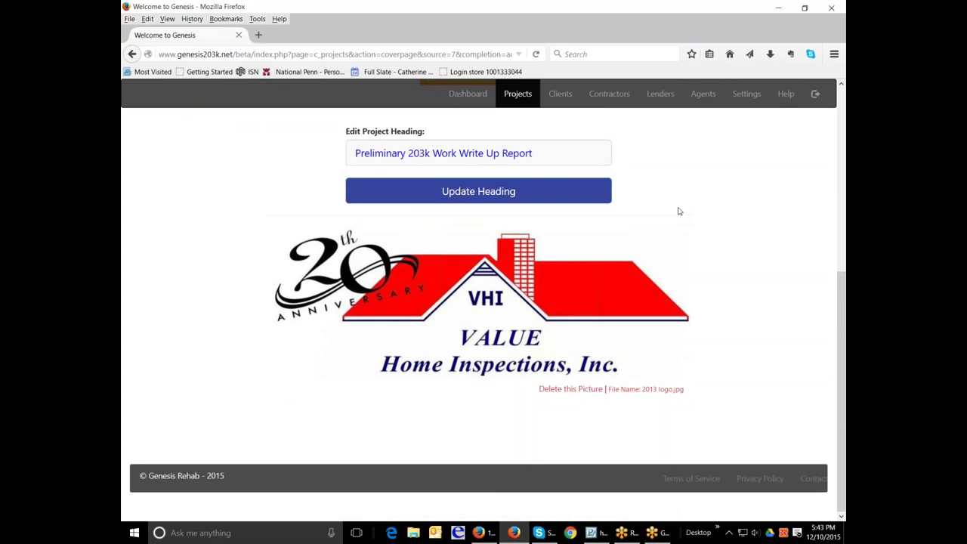
scroll(679, 211, up, 3)
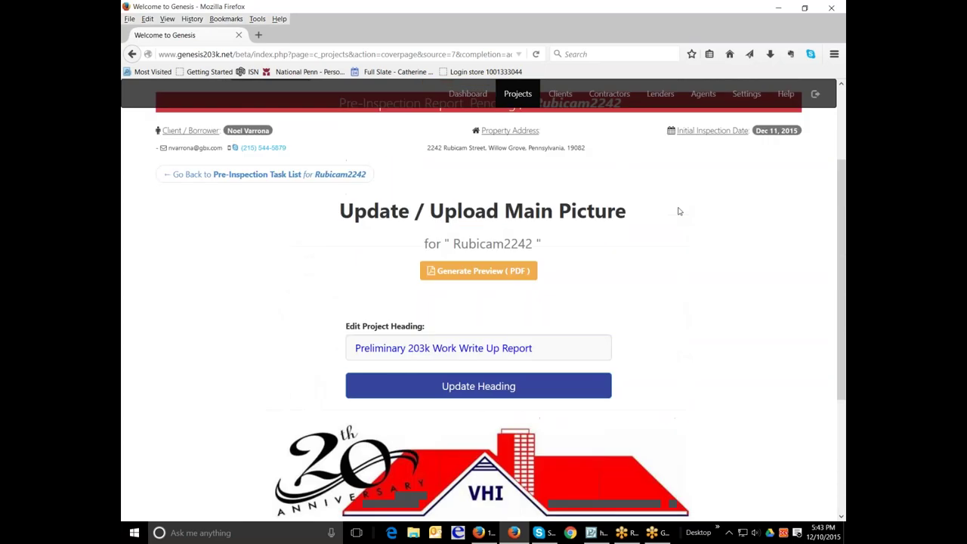
Step: Go back to the task list and open the Consultant Services Agreement task
click(249, 175)
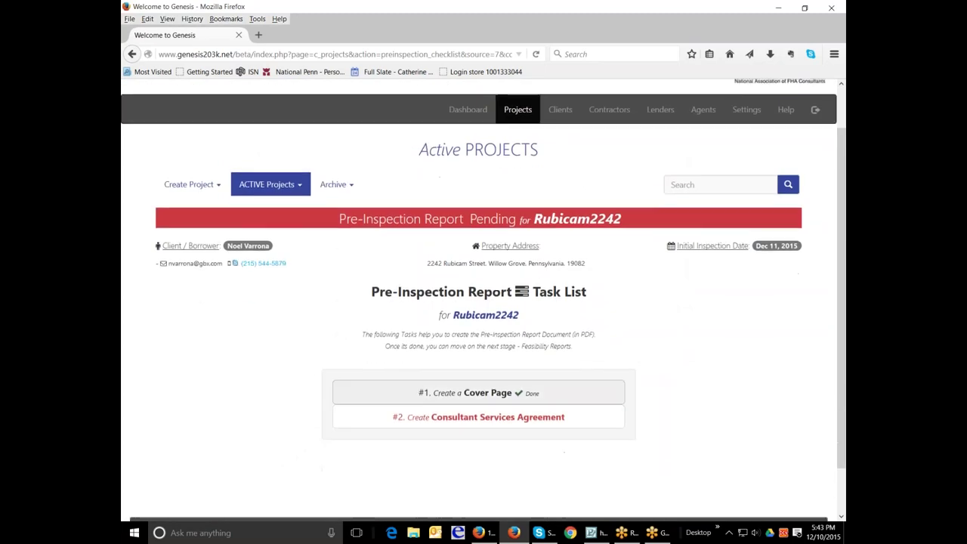
click(478, 420)
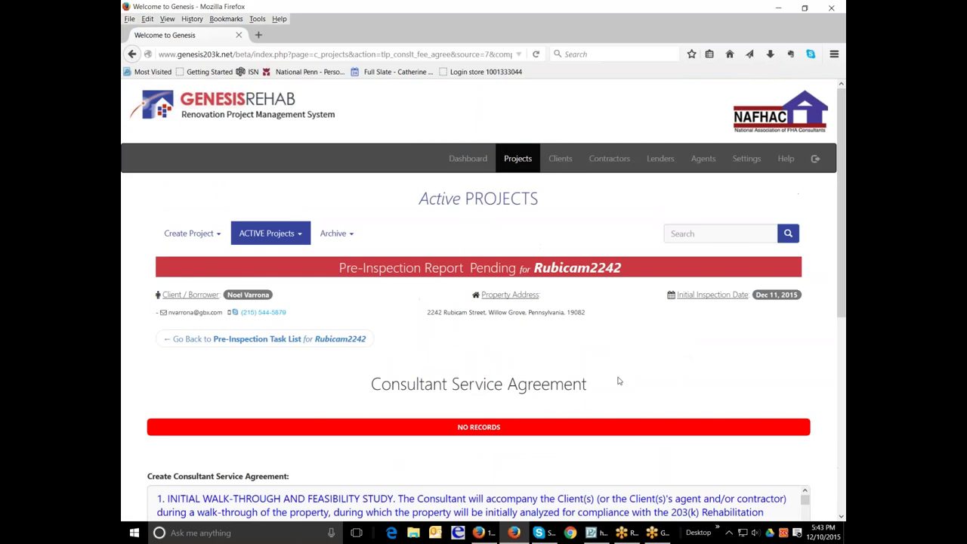
scroll(618, 381, down, 5)
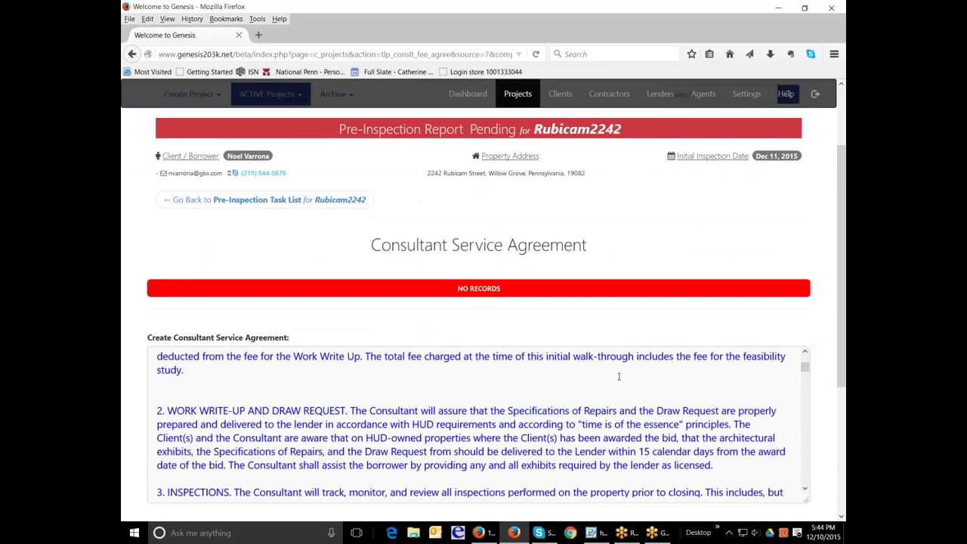
scroll(619, 377, down, 5)
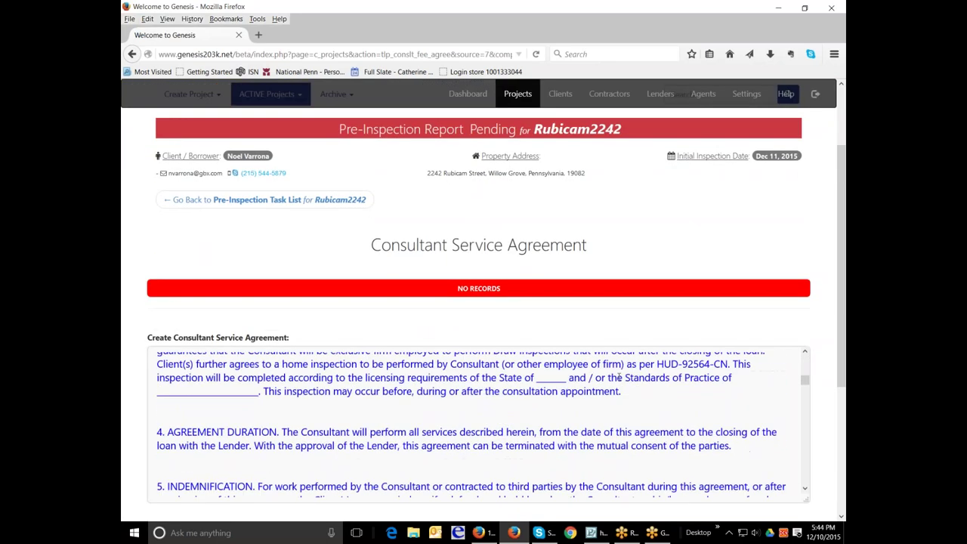
scroll(613, 377, up, 2)
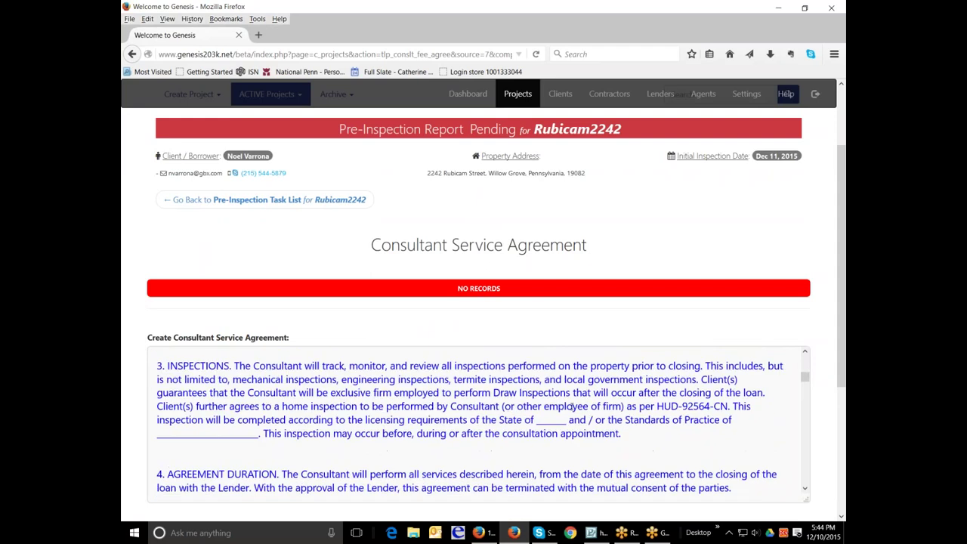
Step: Replace the State blank in the agreement with 'Pennsylvania'
click(535, 420)
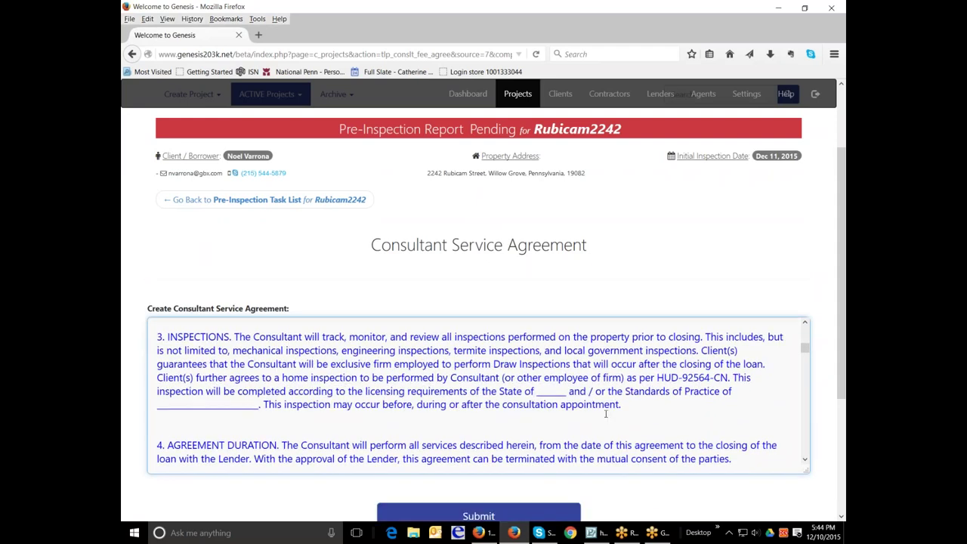
key(Delete)
key(Delete)
key(Delete)
key(Delete)
key(Delete)
key(Delete)
key(Delete)
text(Pennsylvania)
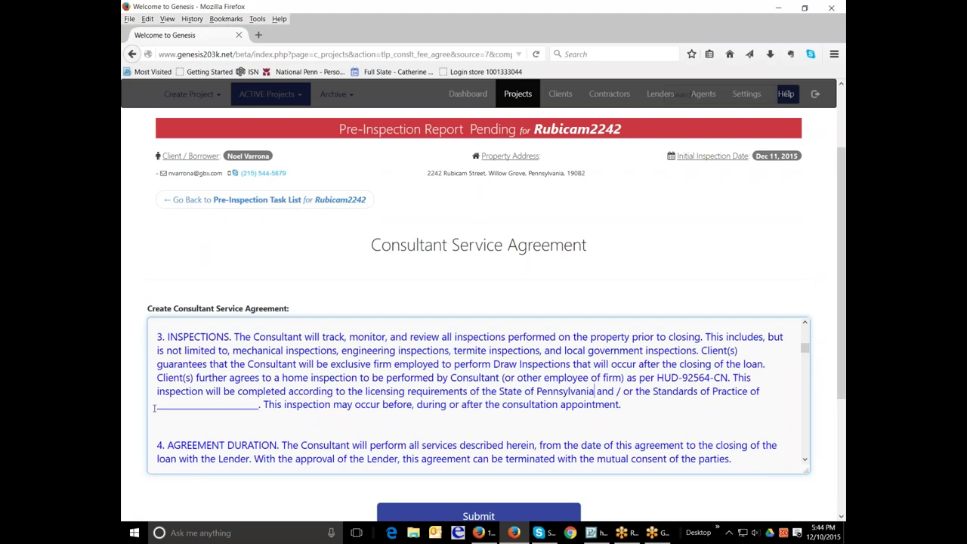
Step: Replace the section 3 underscore blank with 'American Society of Home Inspectors'
drag(155, 408, 260, 405)
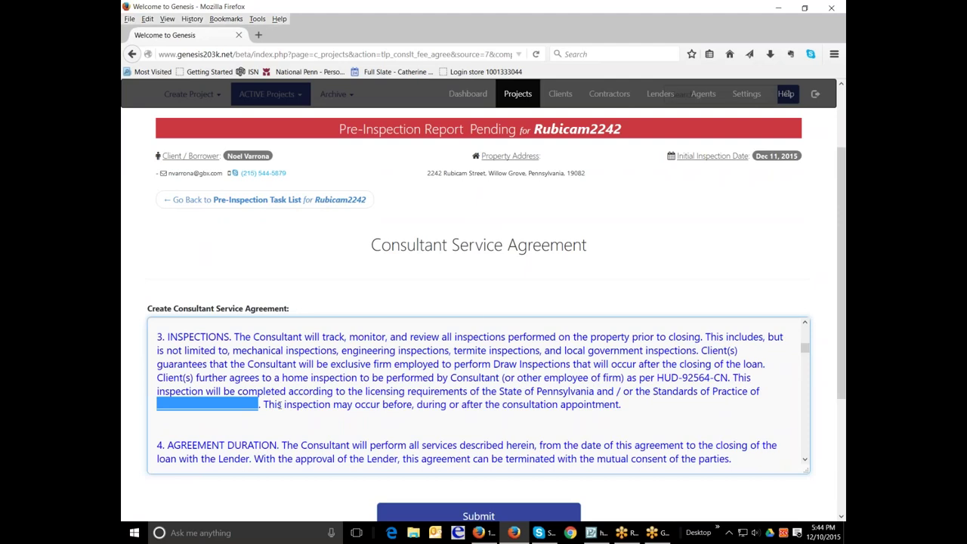
key(BackSpace)
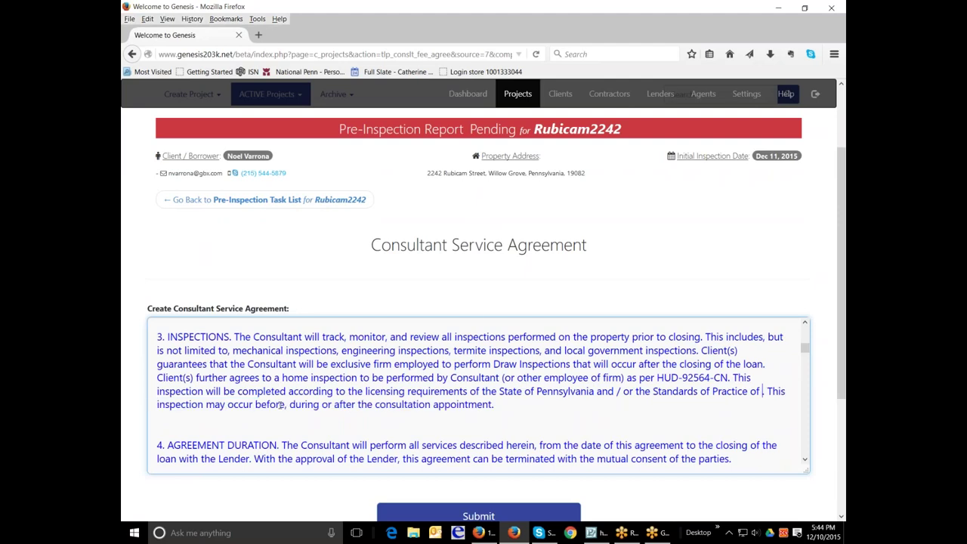
text(American)
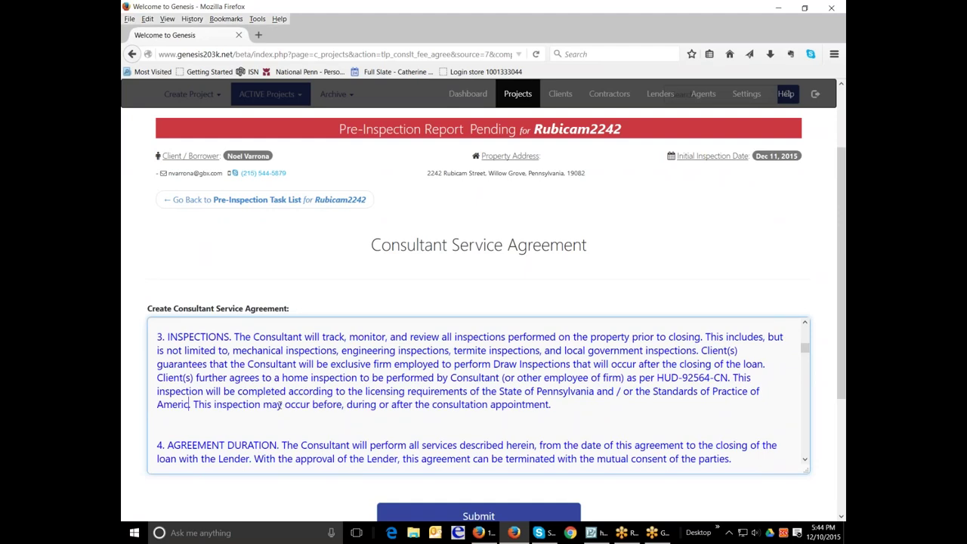
text( Society of HOm)
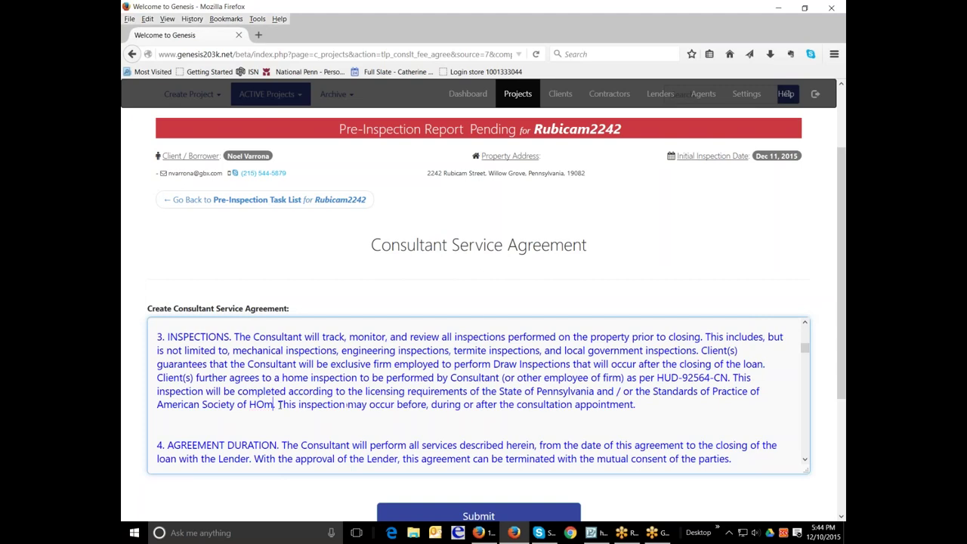
key(BackSpace)
text(ome Inspection)
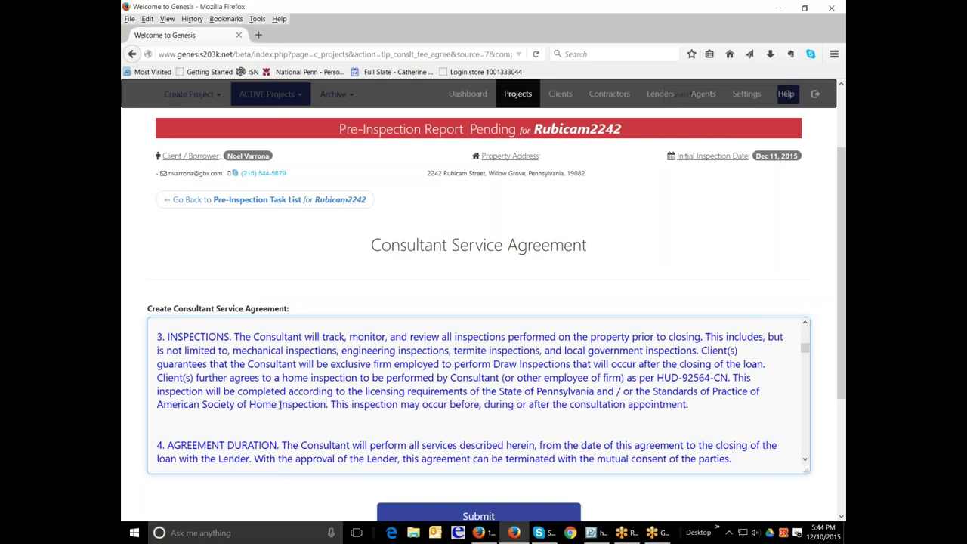
key(BackSpace)
key(BackSpace)
key(BackSpace)
text(ors)
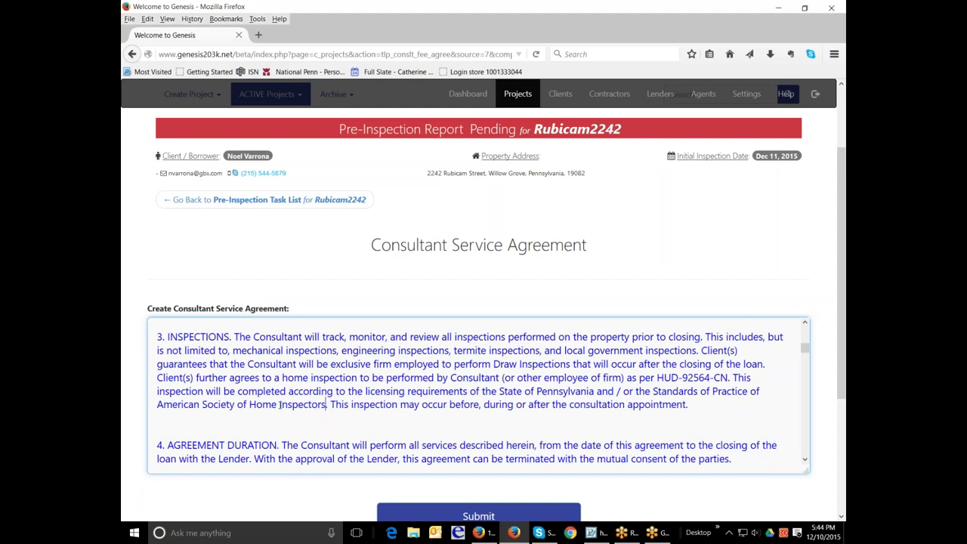
scroll(415, 426, down, 6)
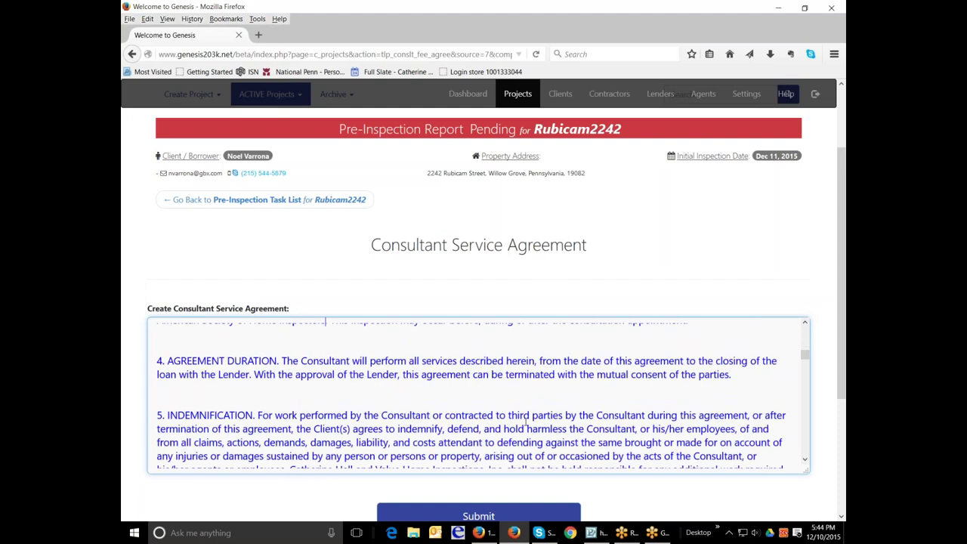
scroll(525, 422, down, 1)
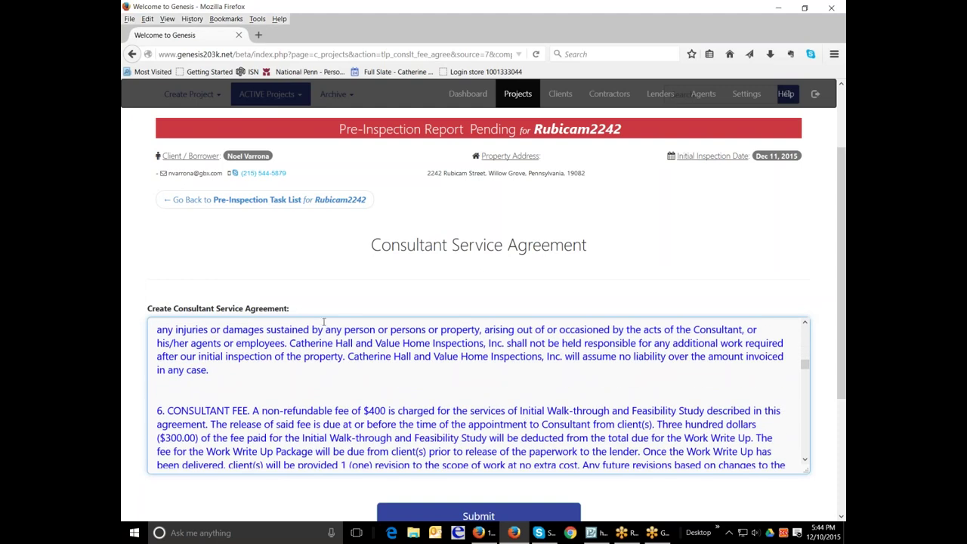
drag(291, 344, 490, 344)
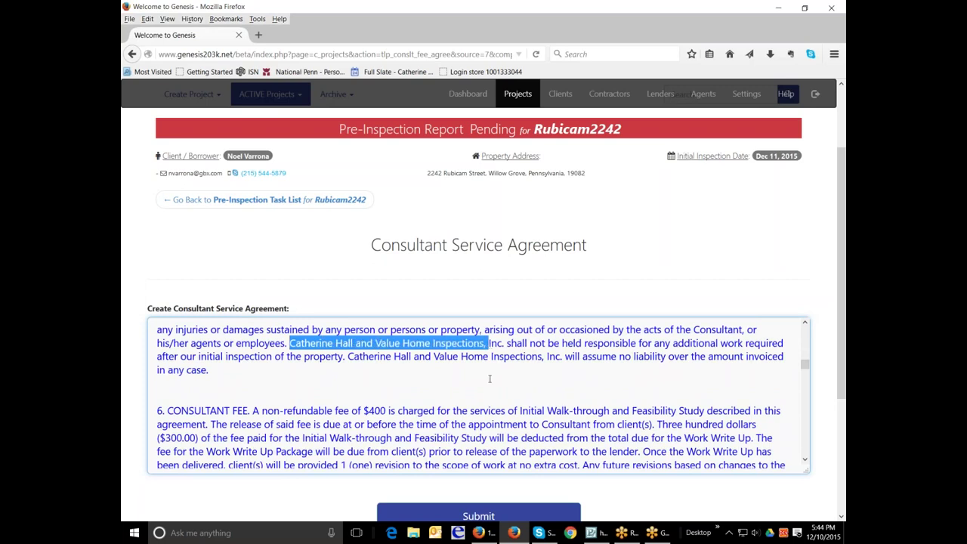
scroll(489, 378, down, 5)
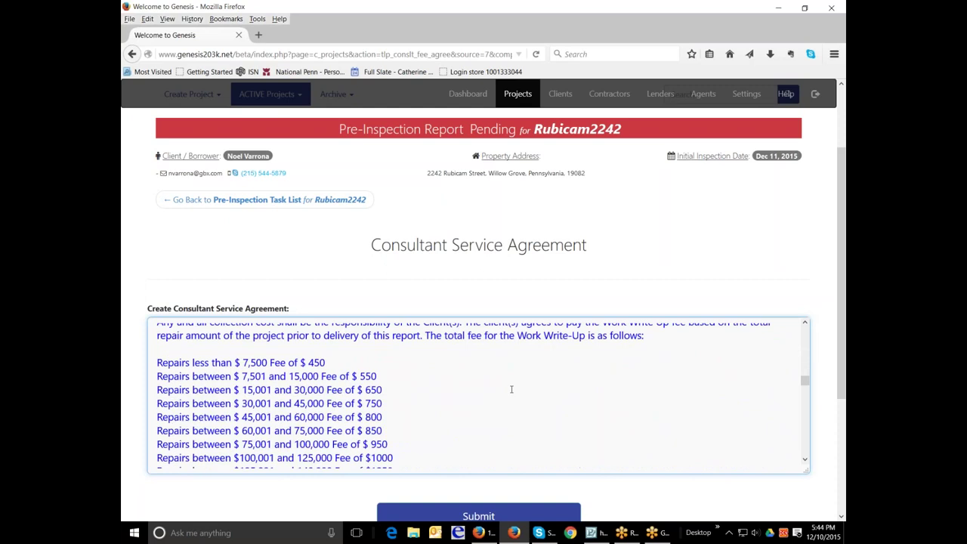
scroll(511, 389, down, 3)
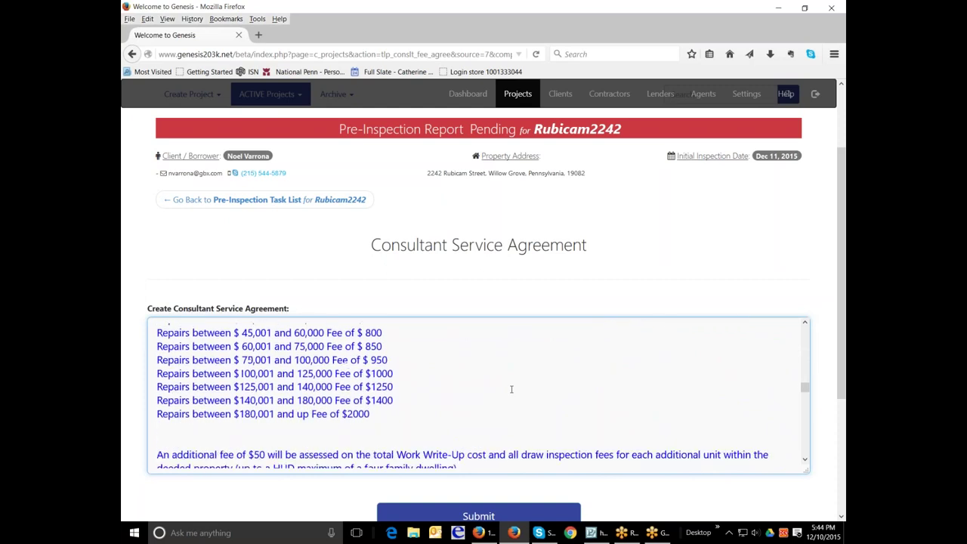
scroll(511, 389, down, 5)
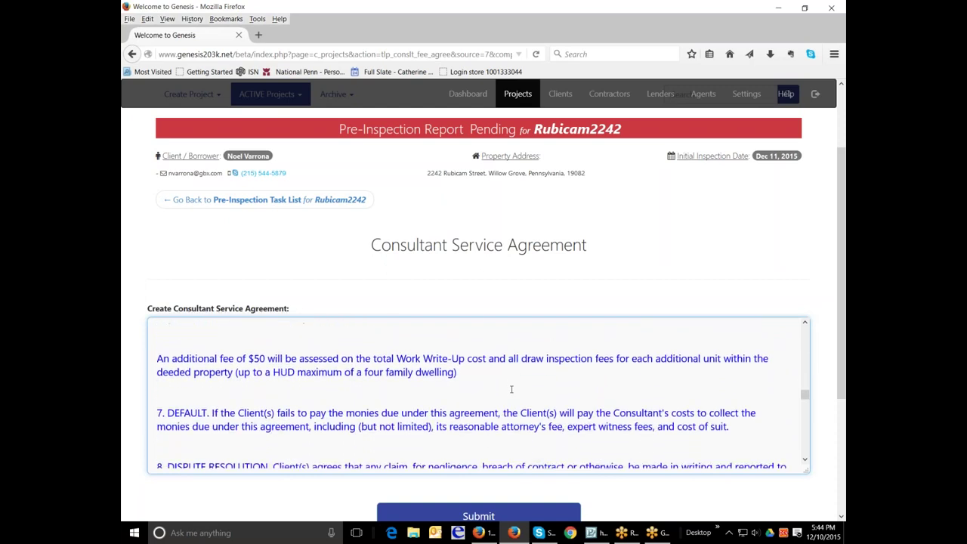
scroll(511, 389, down, 5)
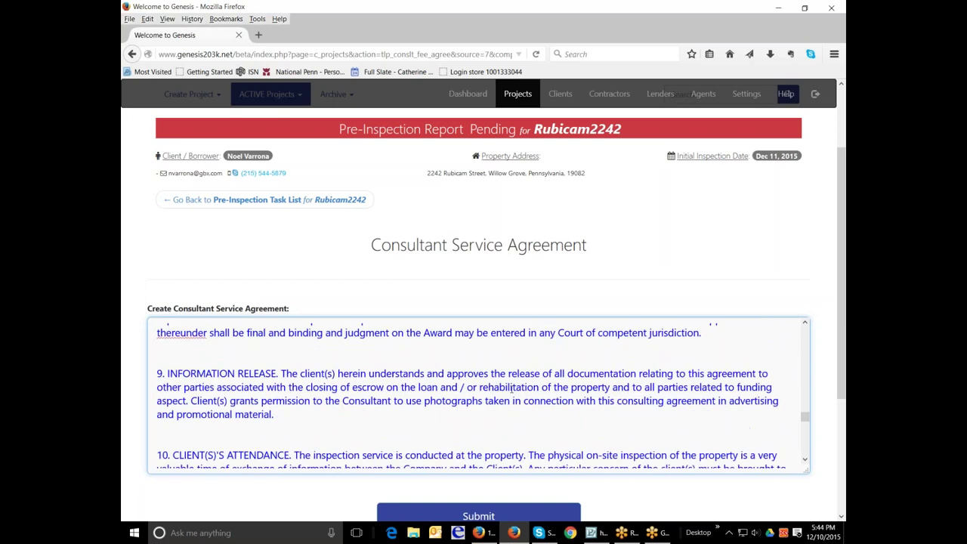
scroll(511, 389, down, 10)
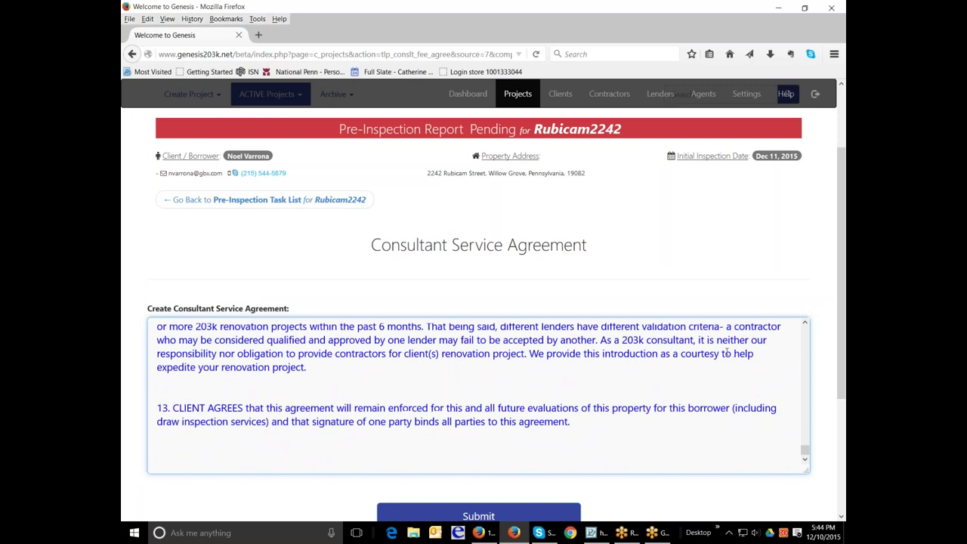
scroll(838, 276, down, 1)
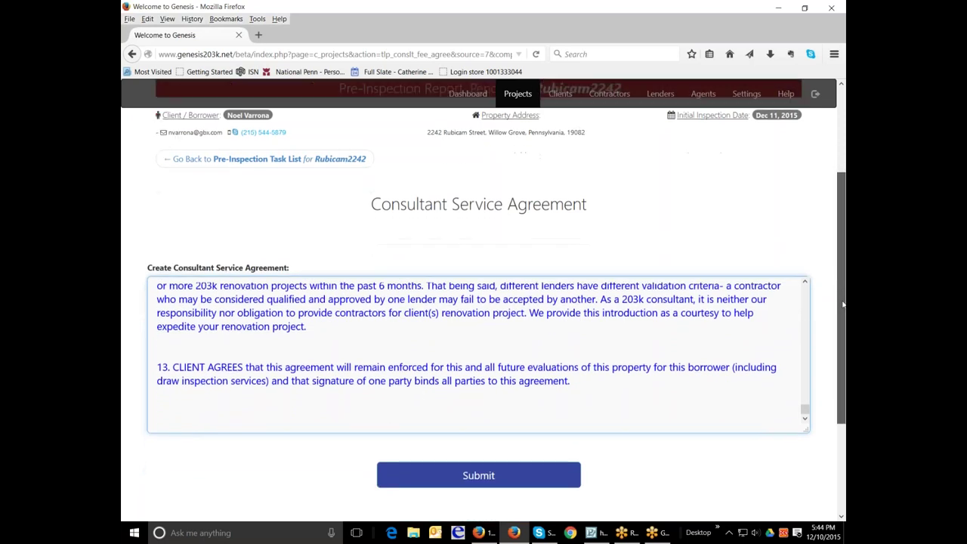
scroll(664, 367, down, 4)
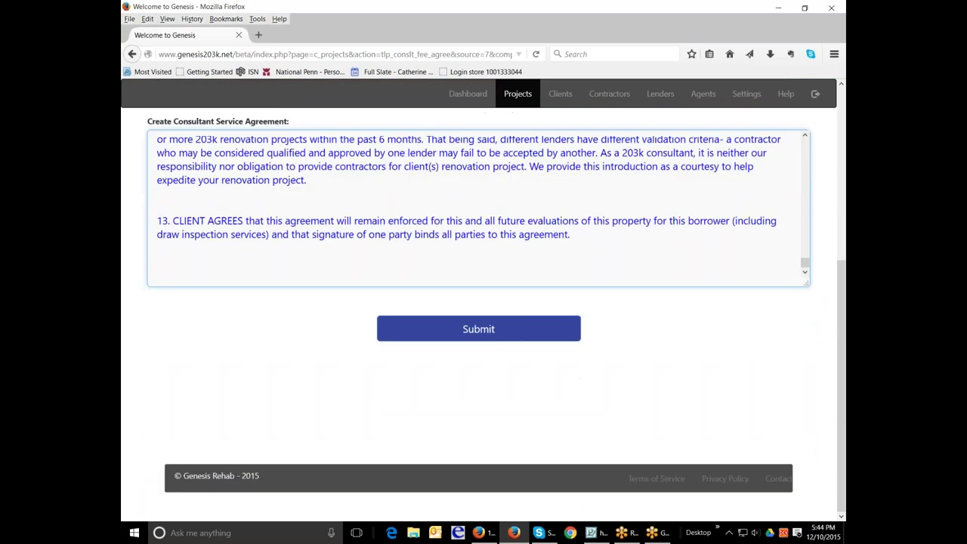
Step: Submit the agreement and confirm Cover Page and Consultant Services Agreement both show Done
click(479, 333)
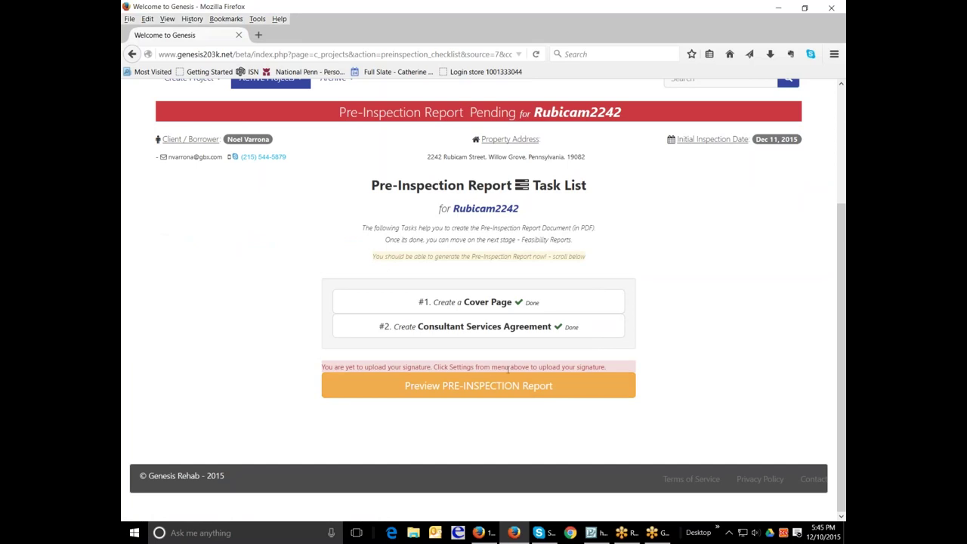
scroll(593, 368, up, 3)
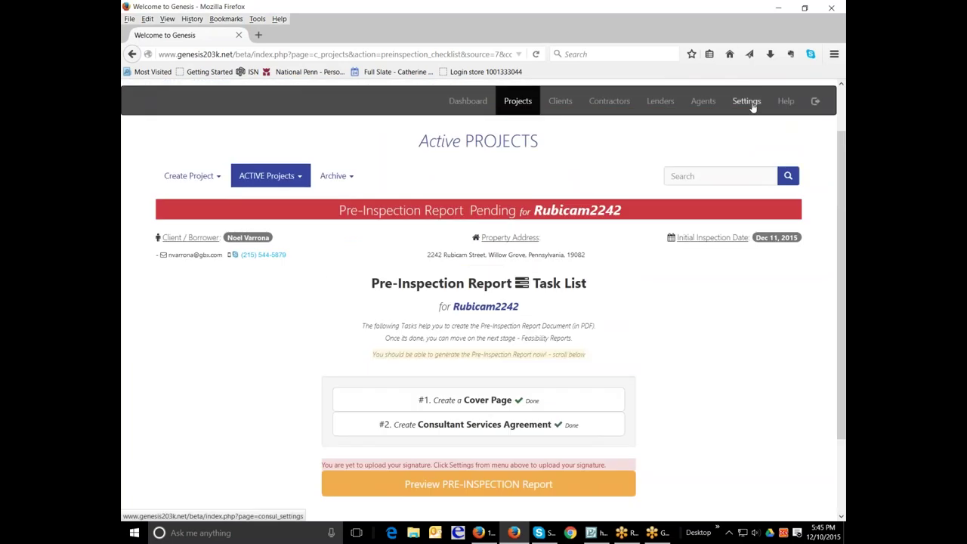
scroll(589, 341, down, 2)
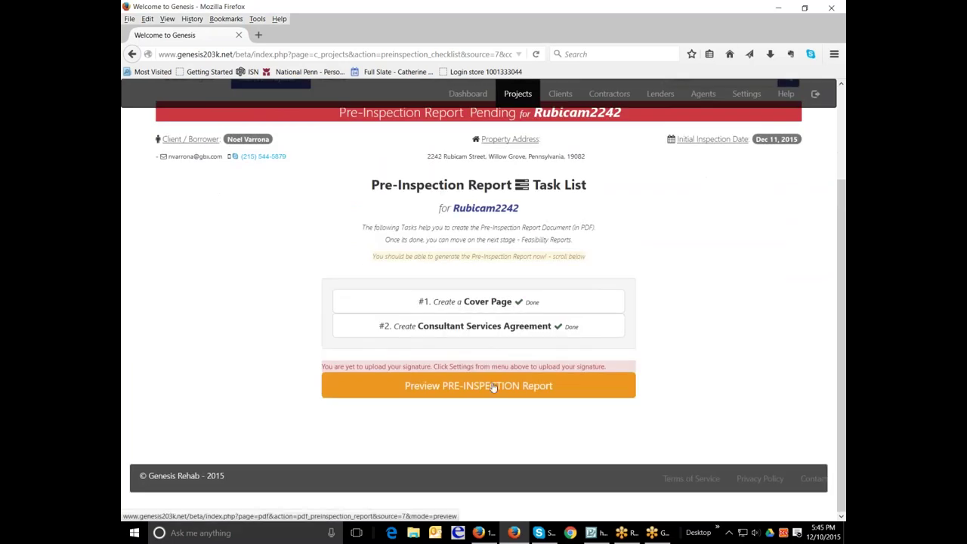
Step: Generate the Pre-Inspection Report preview and inspect the cover's Prepared By text boxes
click(492, 387)
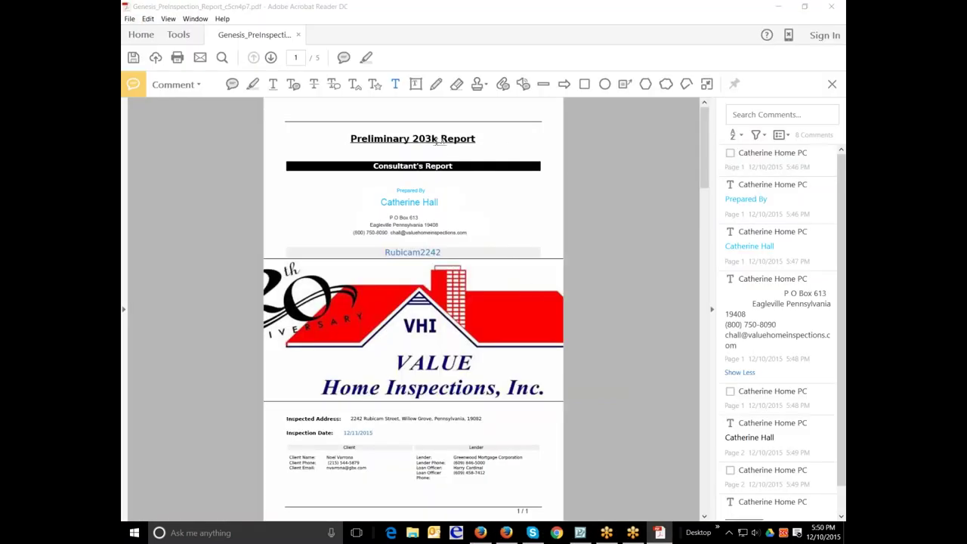
click(410, 190)
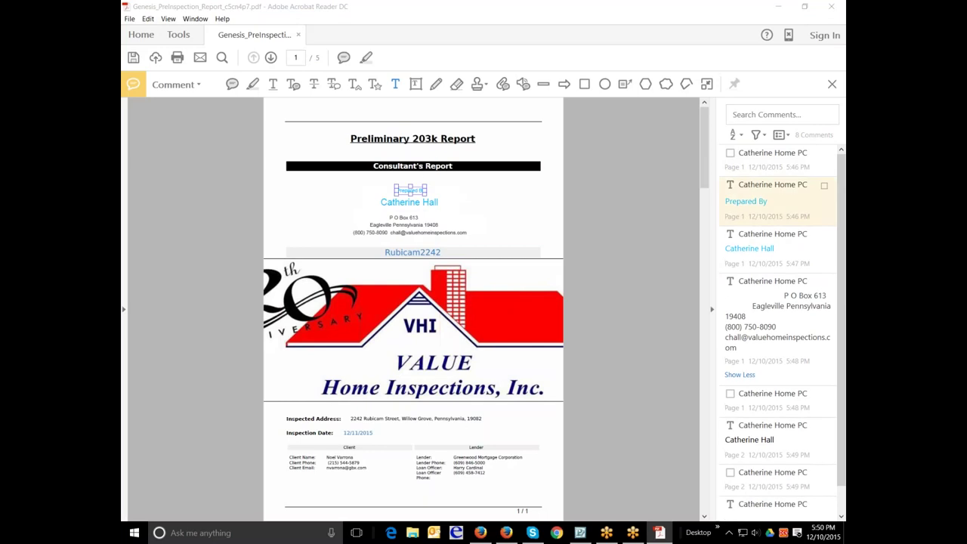
click(404, 203)
key(Escape)
click(452, 216)
click(451, 256)
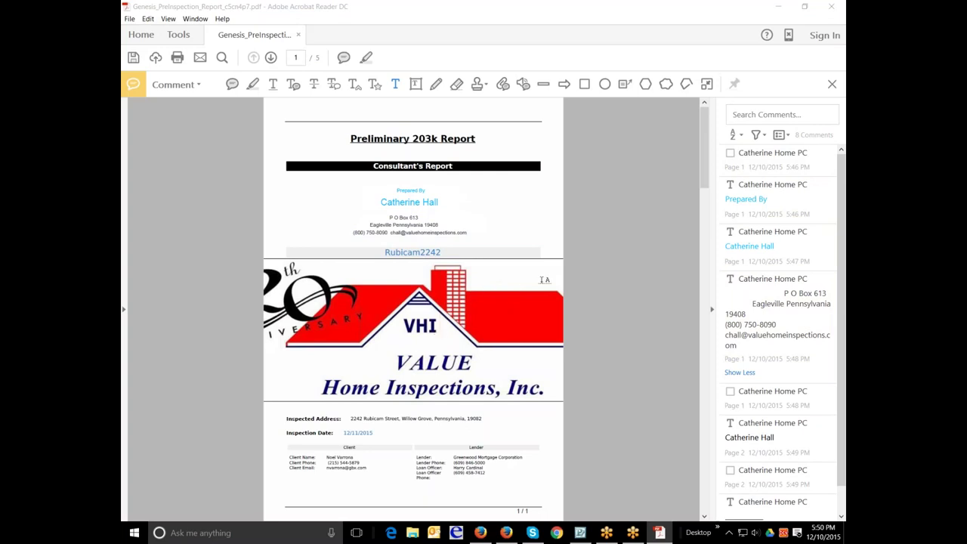
Step: Close the Comment toolbar and comments list in Acrobat
click(700, 138)
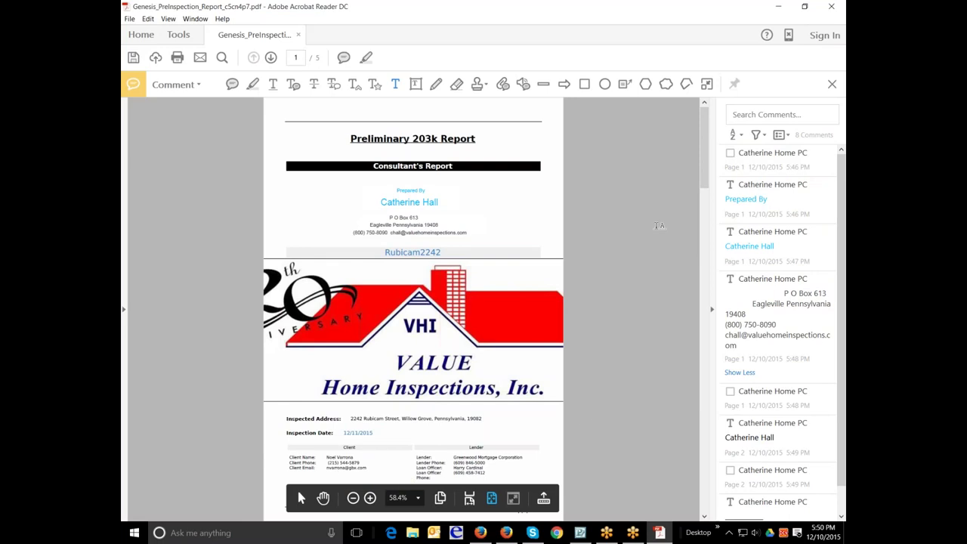
click(667, 197)
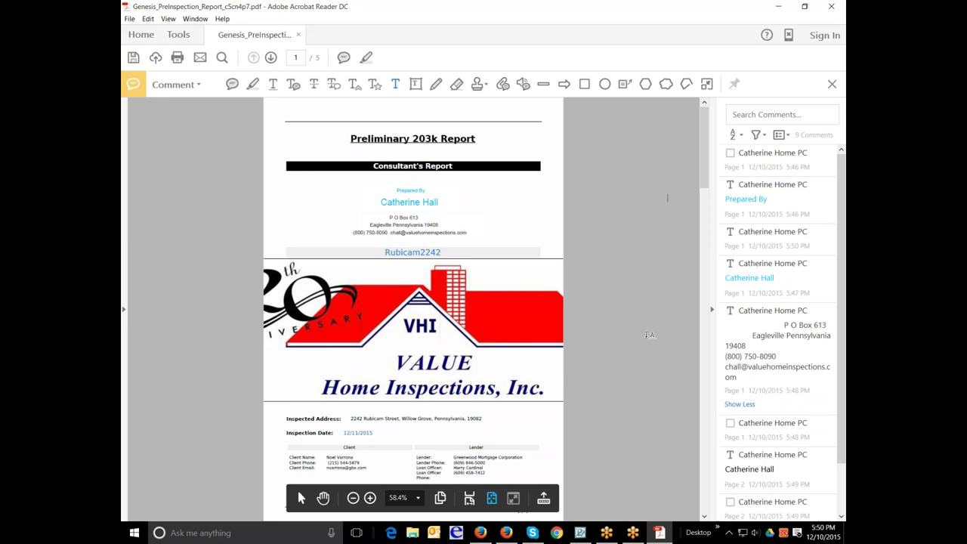
click(833, 85)
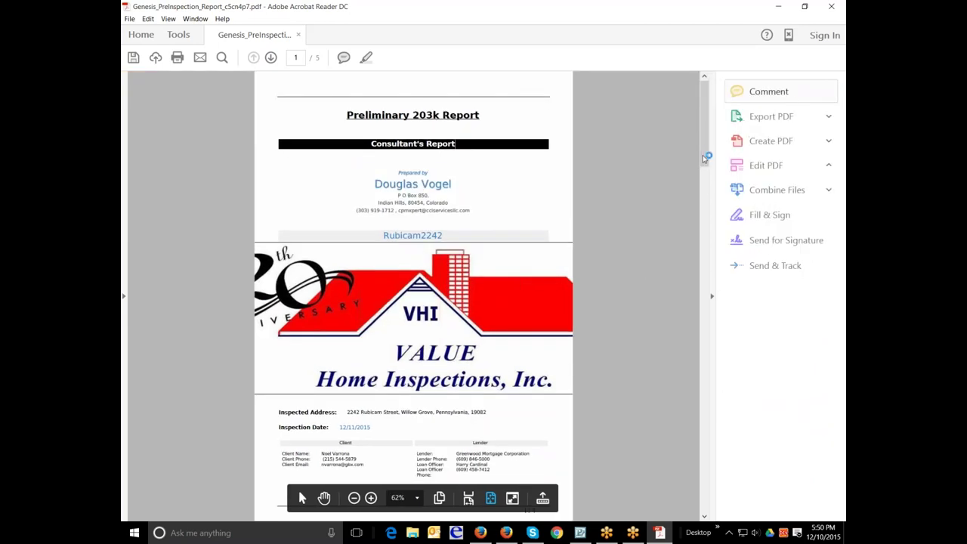
Step: Read the report through to its page-5 signature page, then close Acrobat saving changes
drag(706, 164, 693, 280)
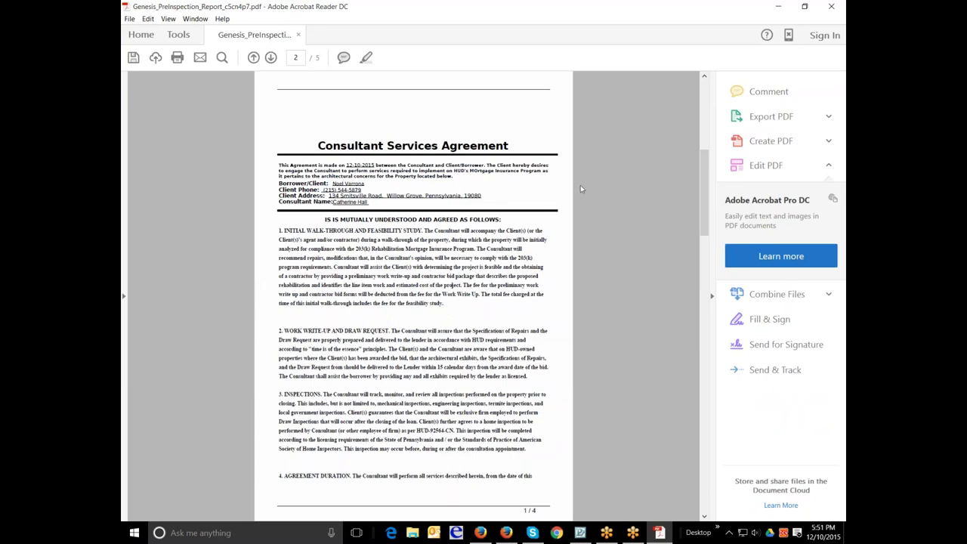
scroll(584, 200, down, 3)
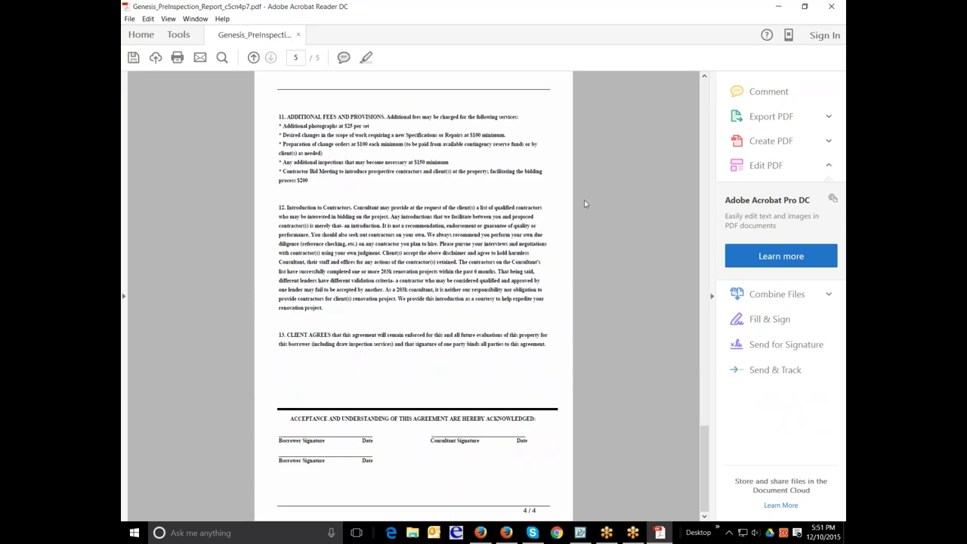
key(Home)
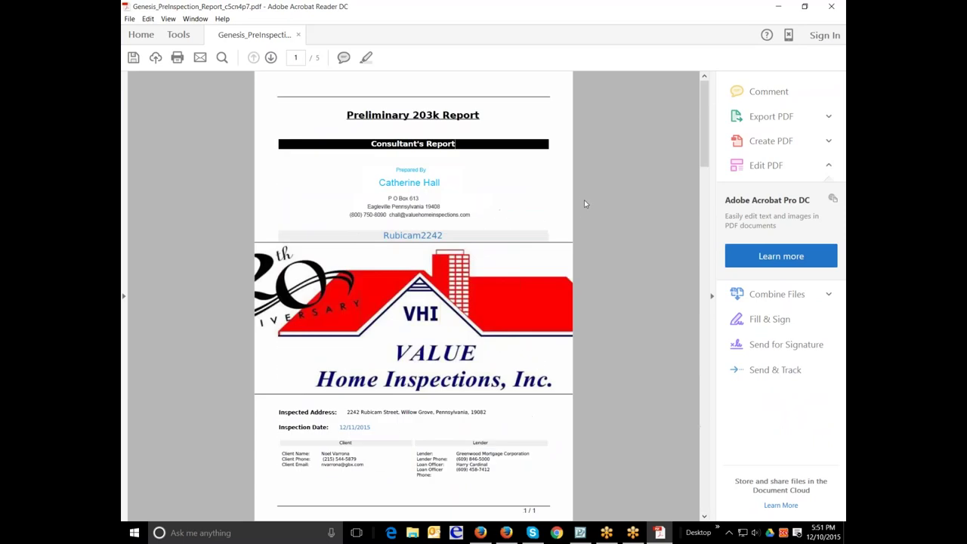
scroll(452, 286, down, 1)
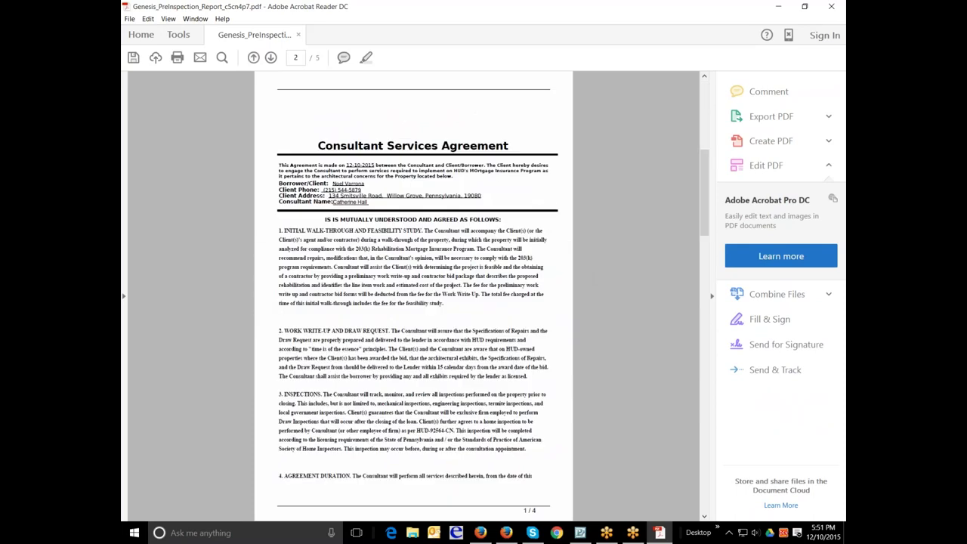
scroll(498, 234, down, 1)
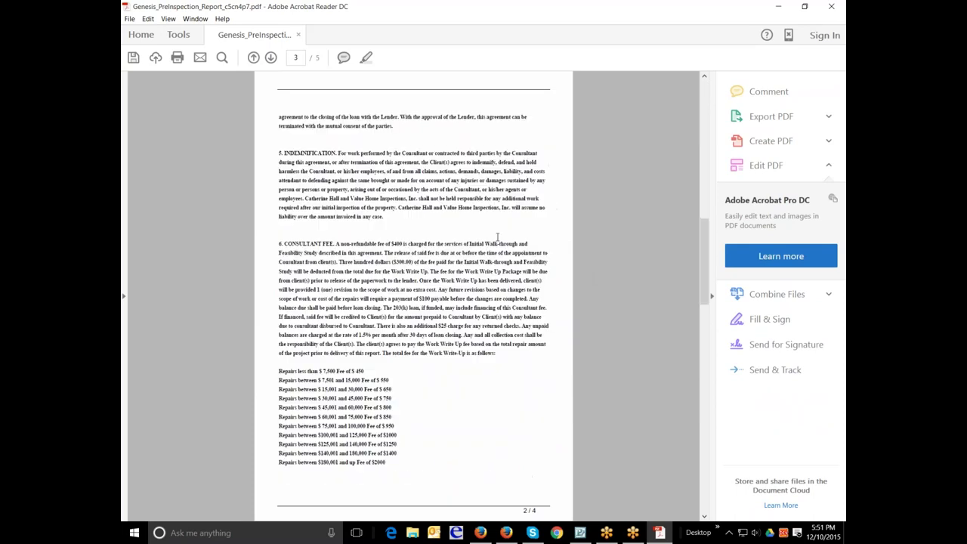
scroll(498, 236, down, 1)
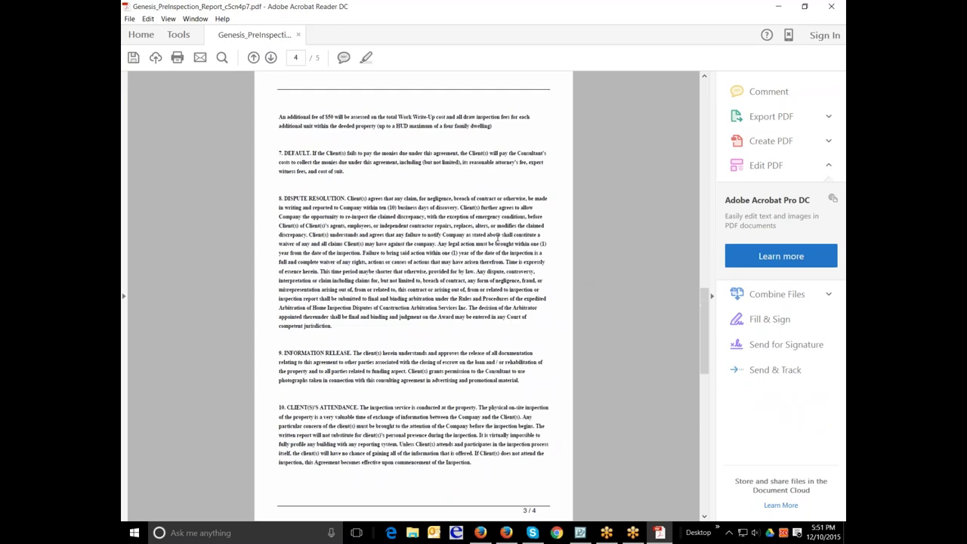
scroll(498, 236, down, 1)
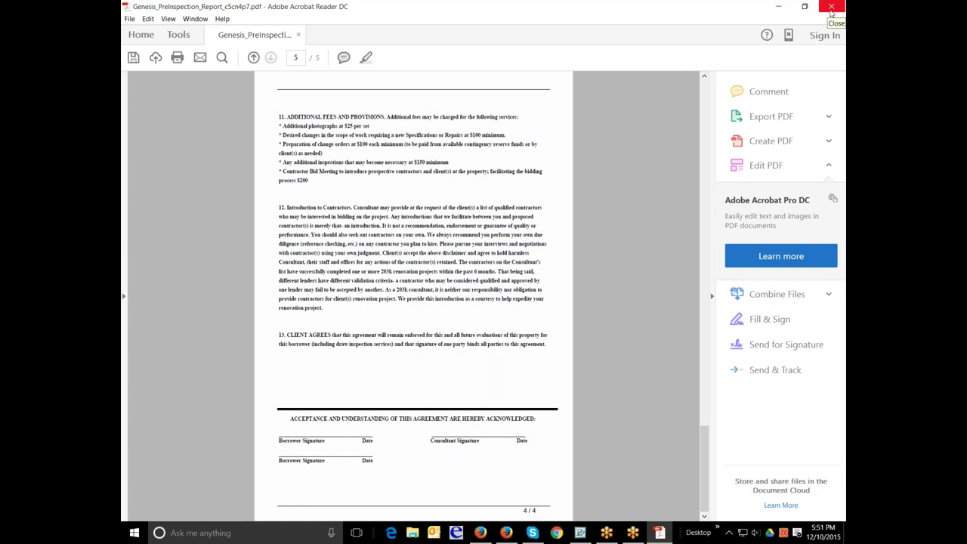
click(831, 8)
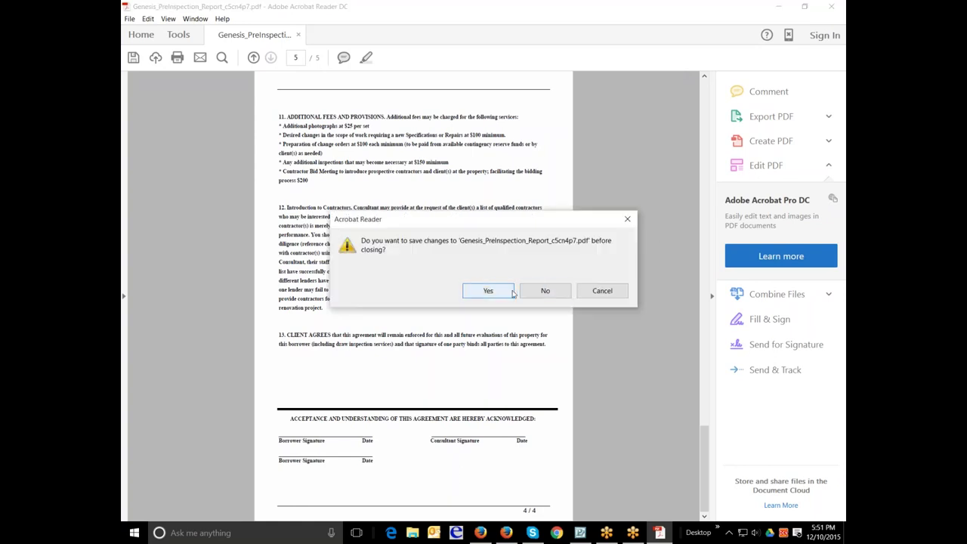
click(497, 292)
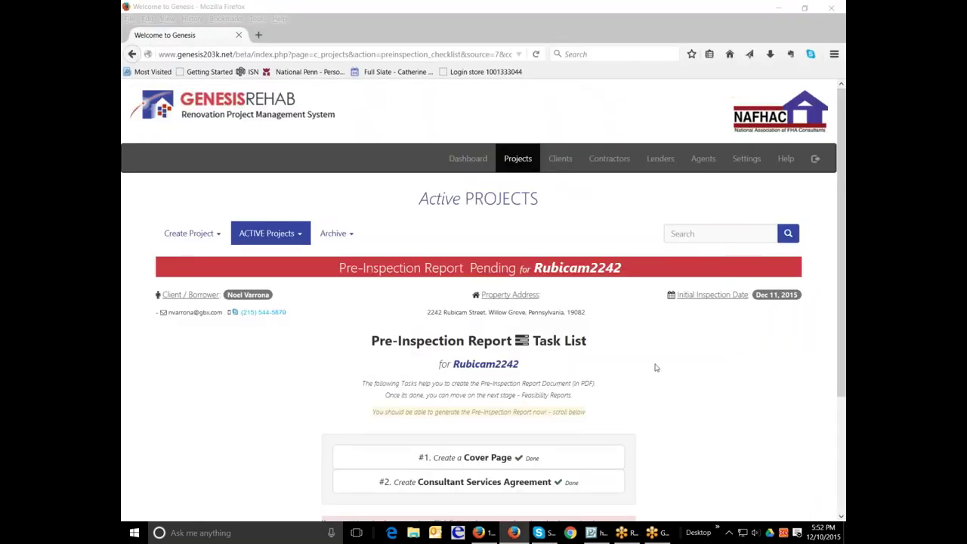
scroll(656, 368, down, 1)
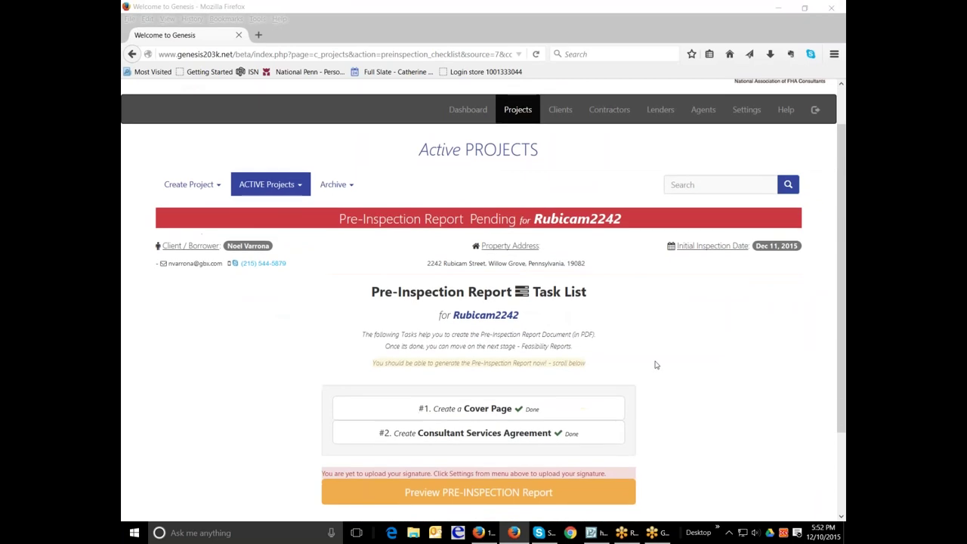
scroll(656, 368, down, 2)
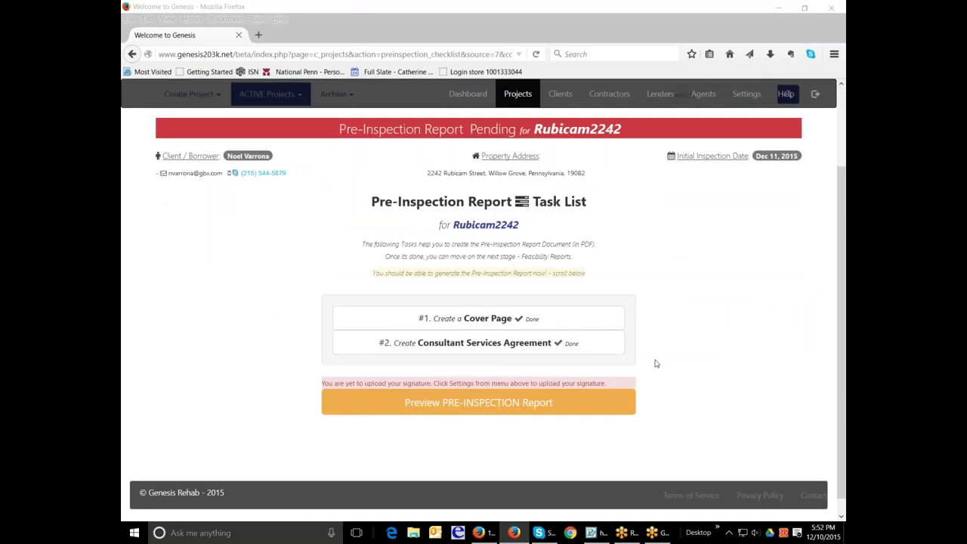
scroll(656, 363, up, 3)
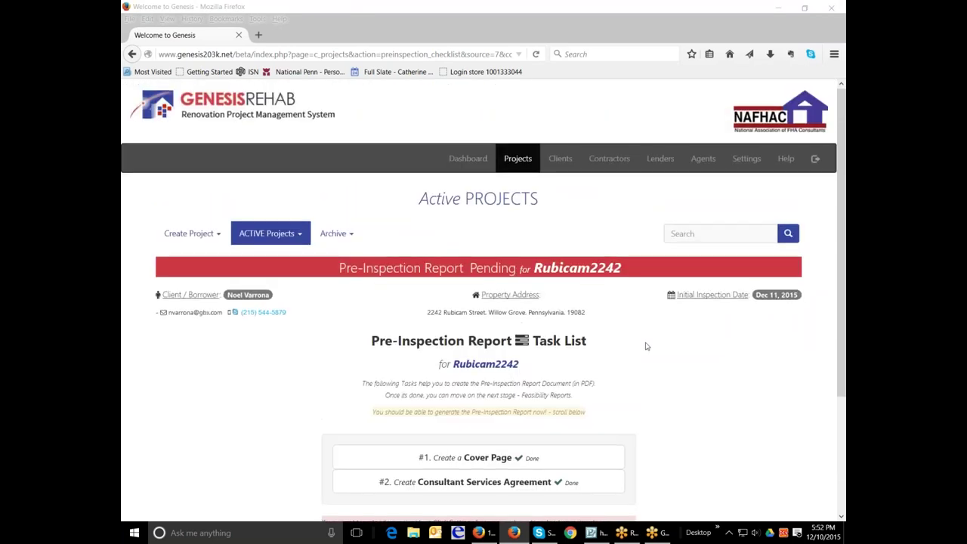
click(298, 236)
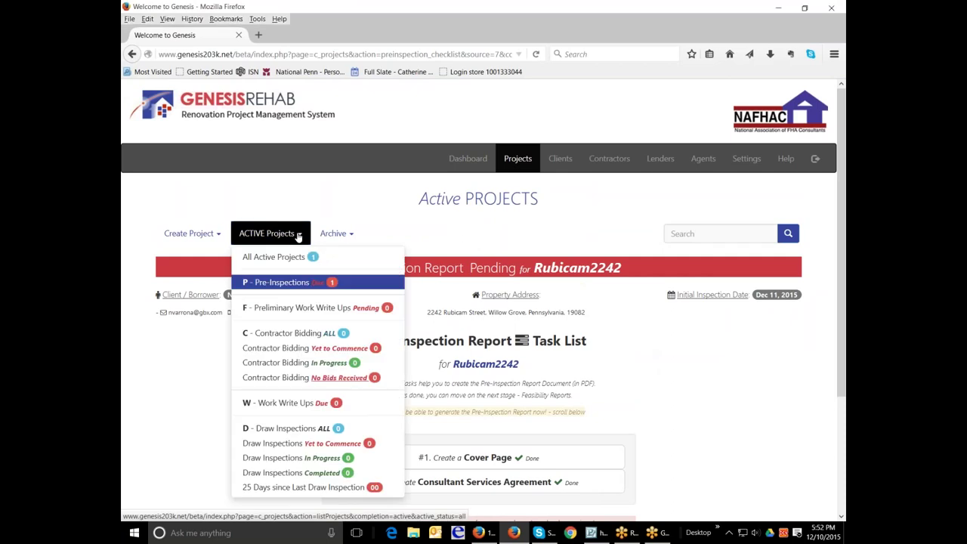
click(318, 284)
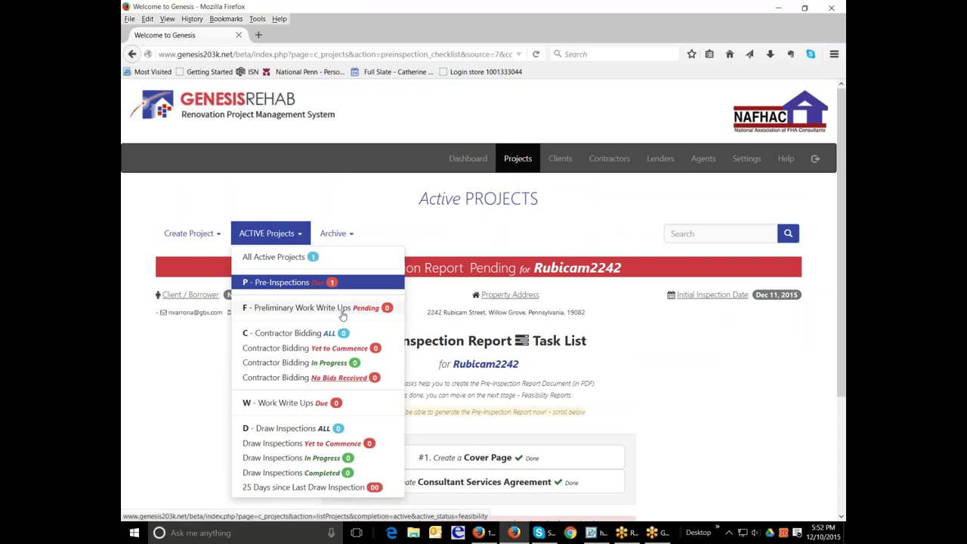
key(Escape)
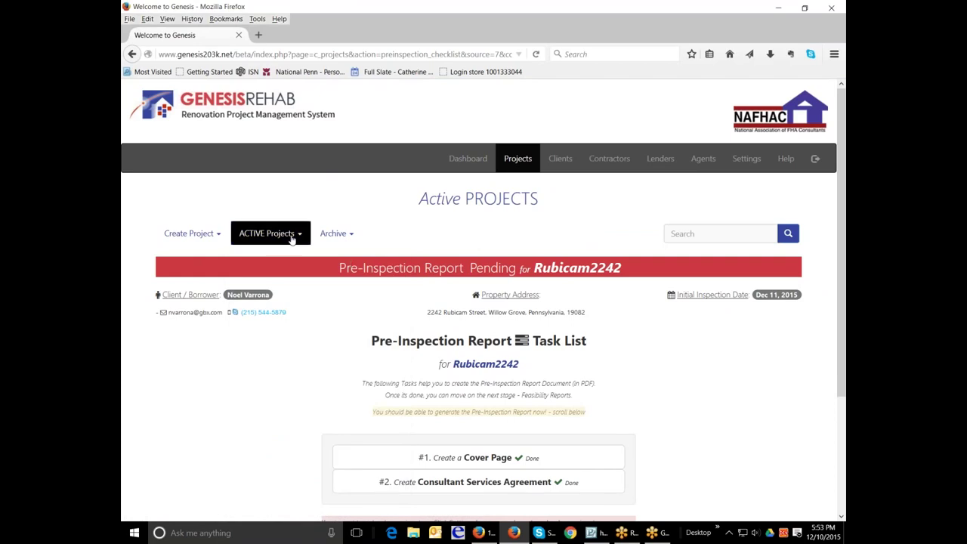
click(270, 233)
click(280, 254)
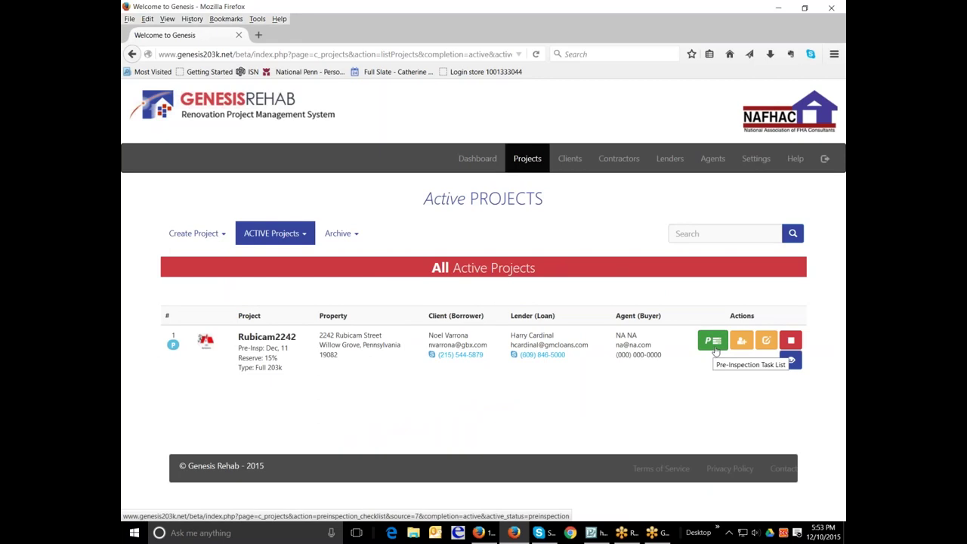
click(765, 342)
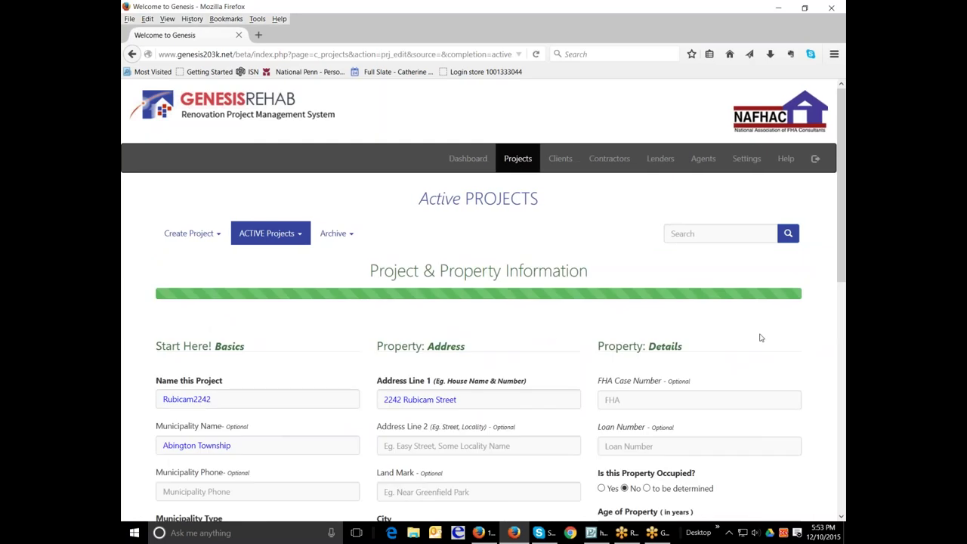
click(291, 234)
click(273, 256)
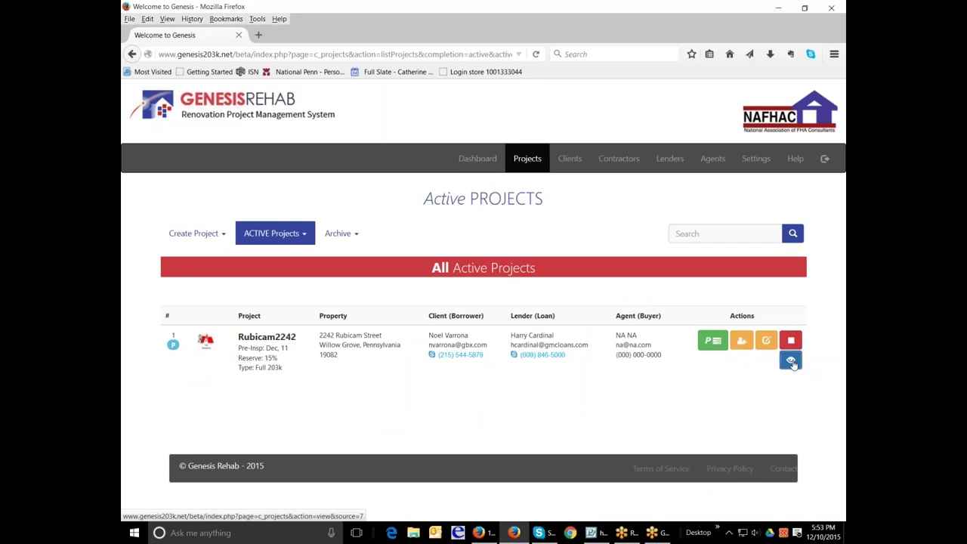
click(791, 362)
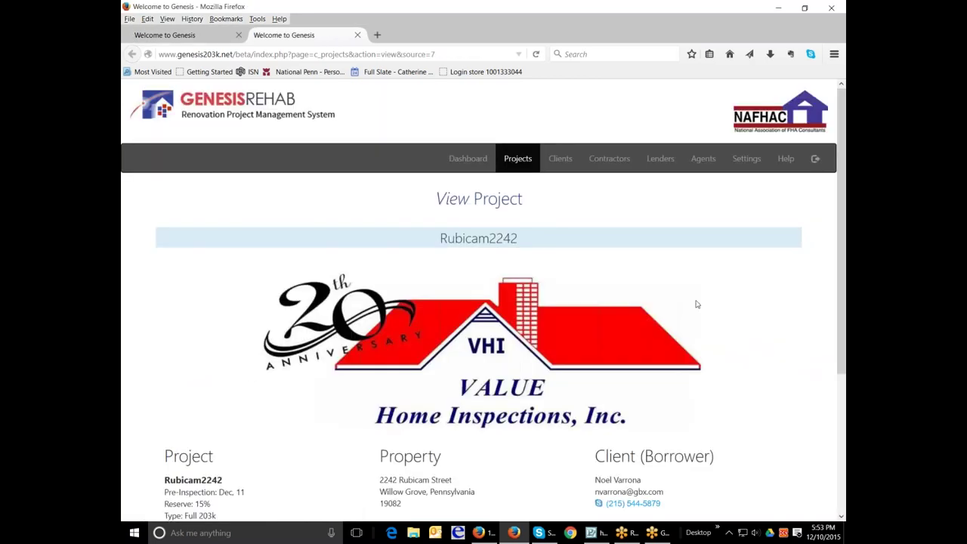
scroll(696, 304, down, 1)
scroll(696, 304, down, 3)
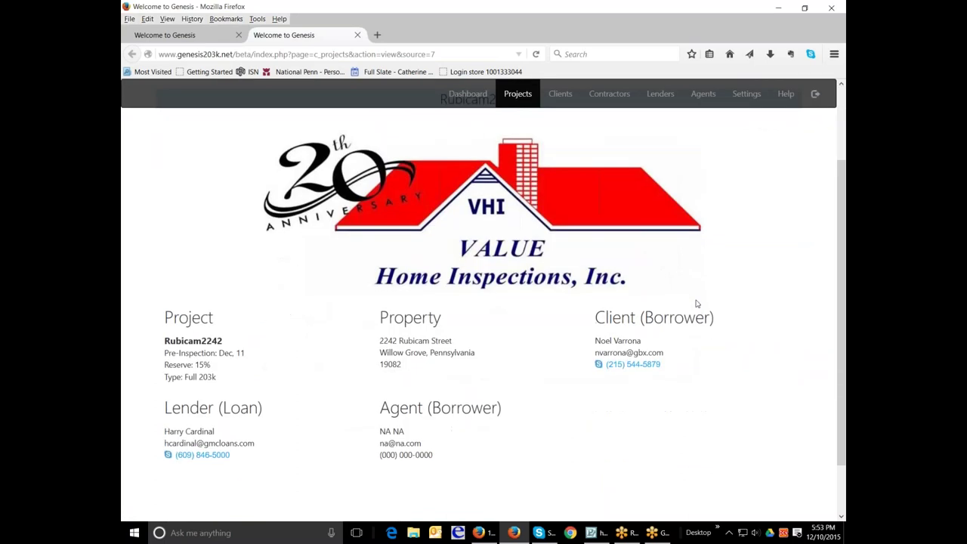
scroll(696, 303, up, 5)
scroll(483, 302, down, 3)
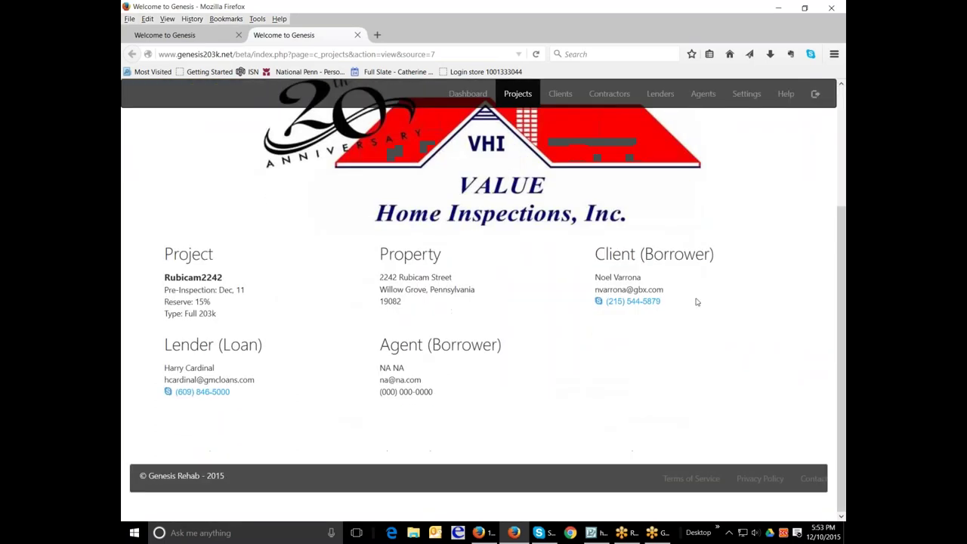
scroll(697, 302, up, 3)
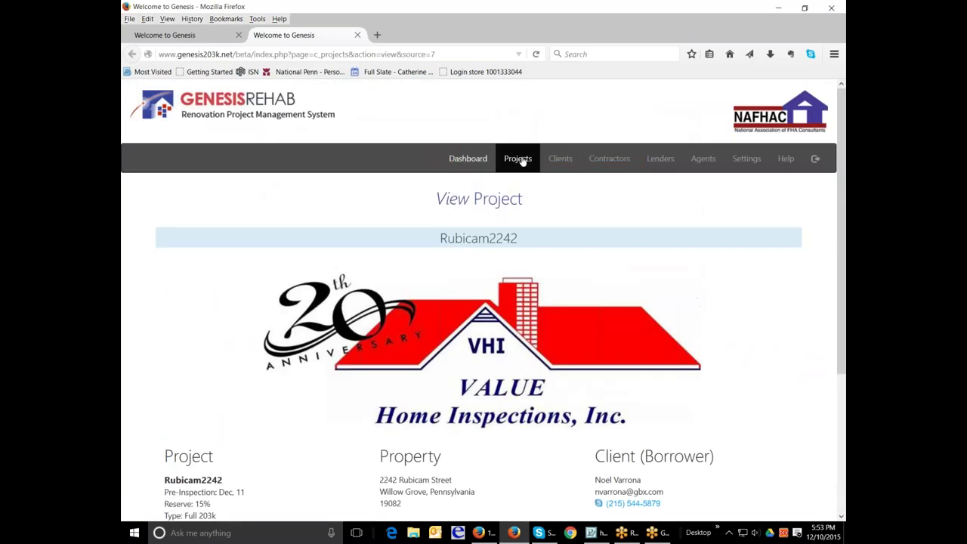
Step: Upload the consultant's digital signature via the Dashboard link and return to the Dashboard
click(560, 160)
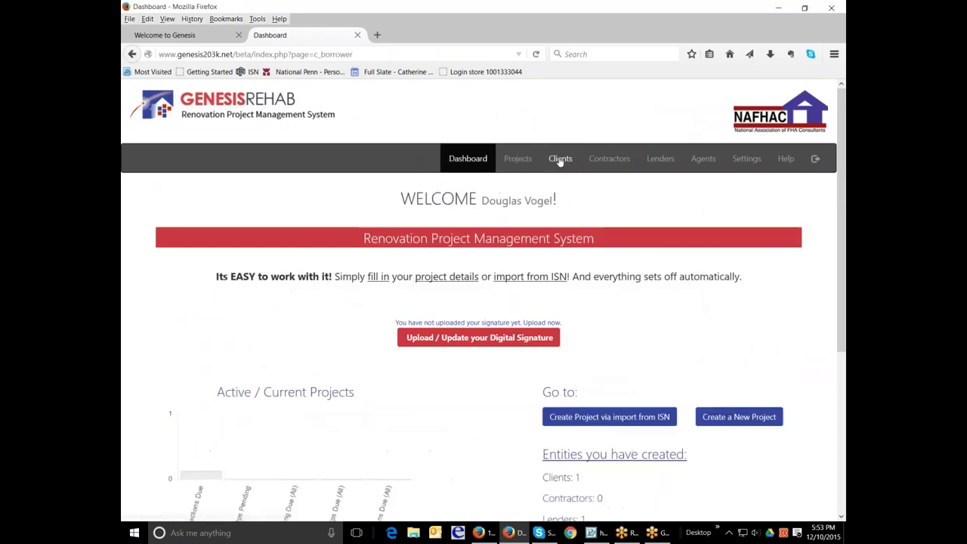
scroll(615, 277, down, 3)
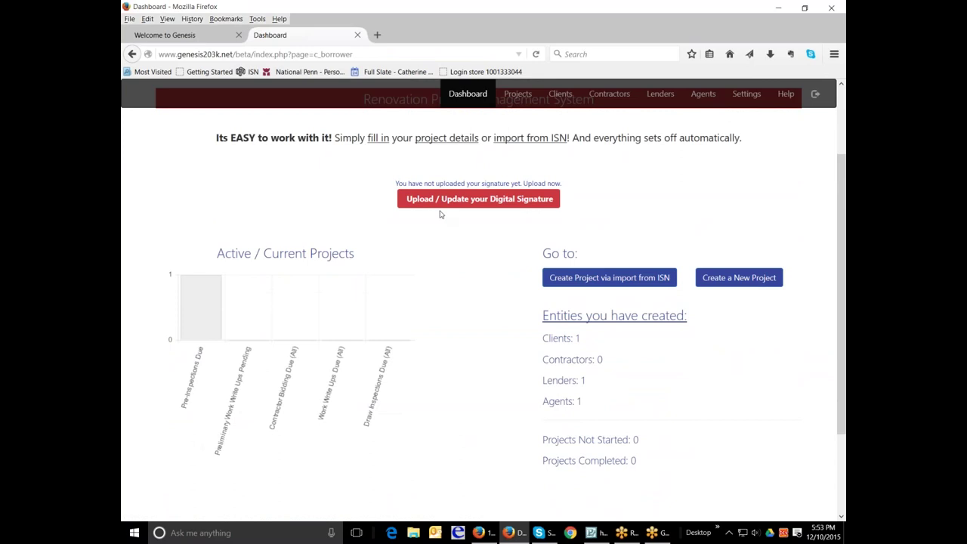
mouse_move(189, 300)
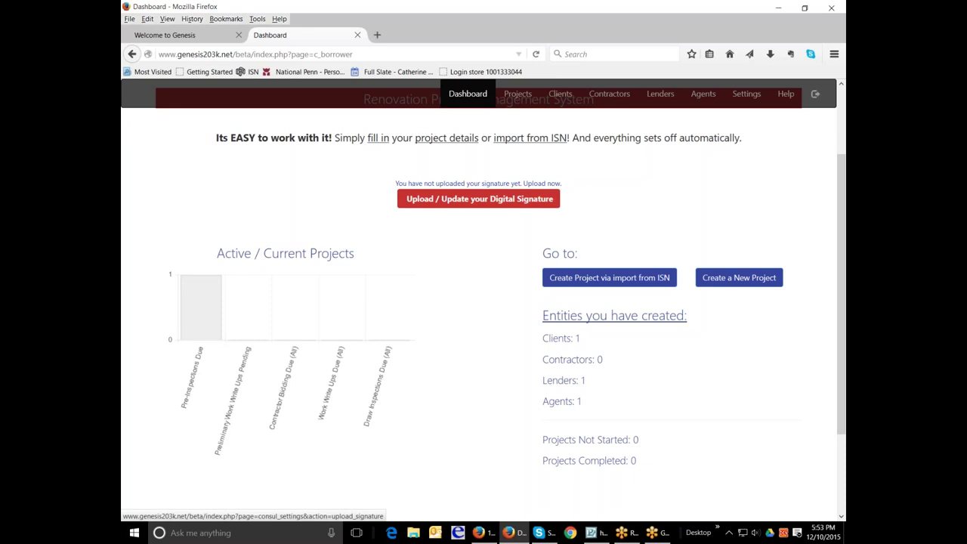
click(478, 198)
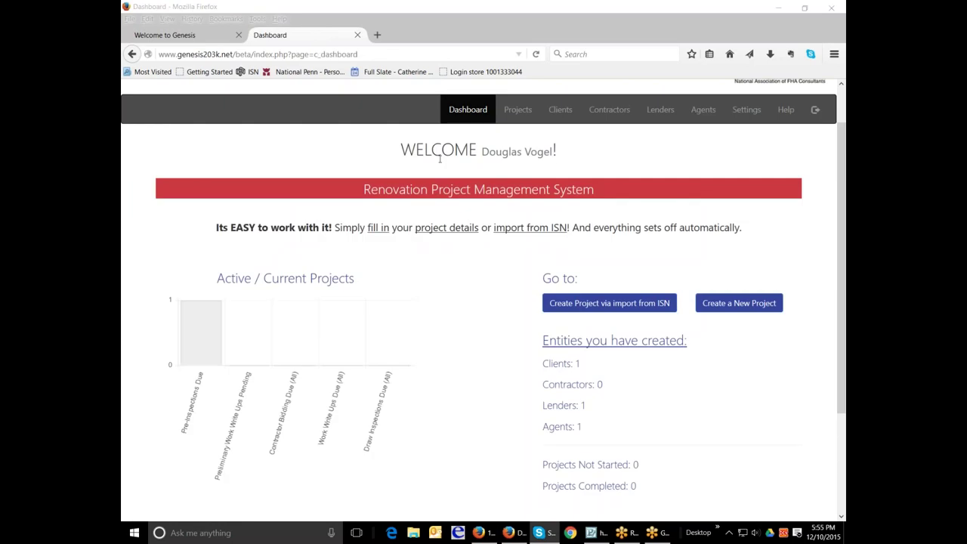
click(466, 111)
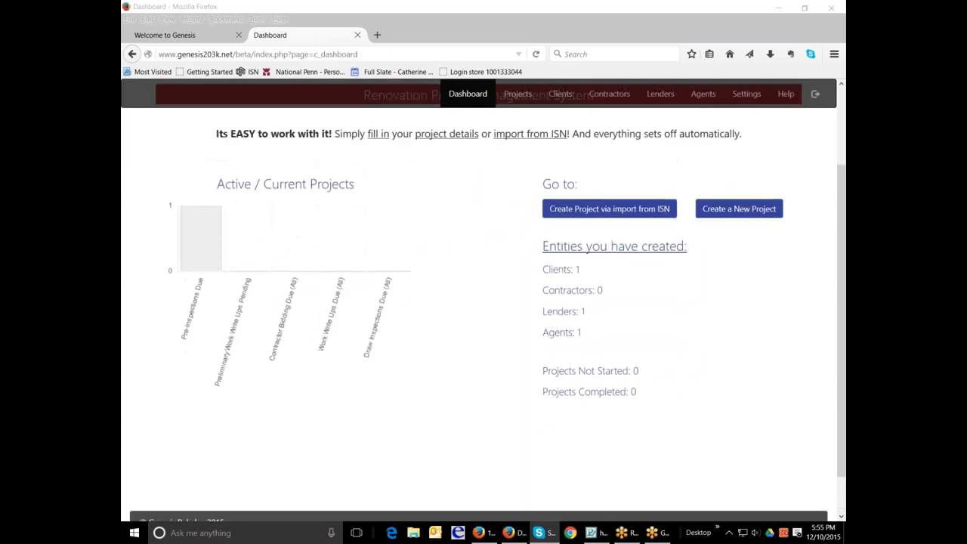
scroll(461, 124, down, 2)
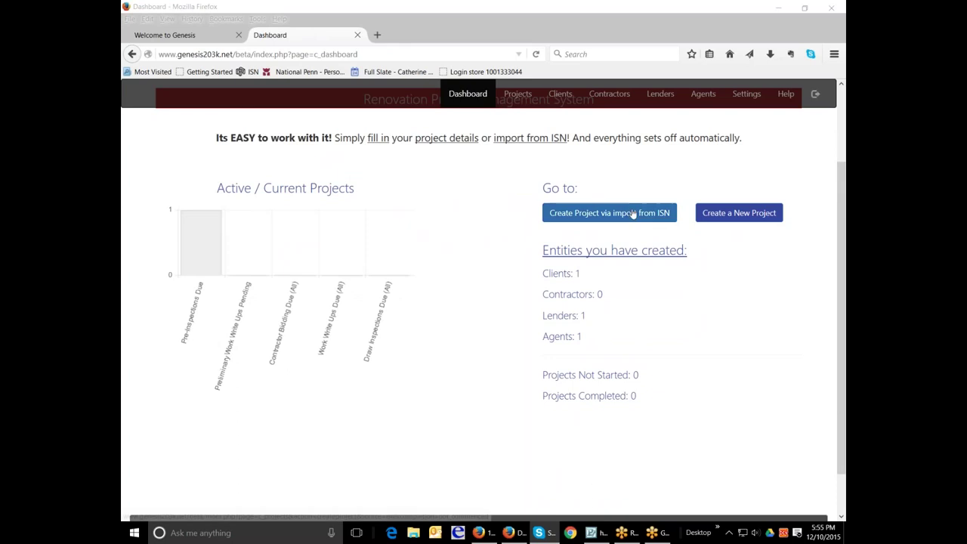
click(213, 249)
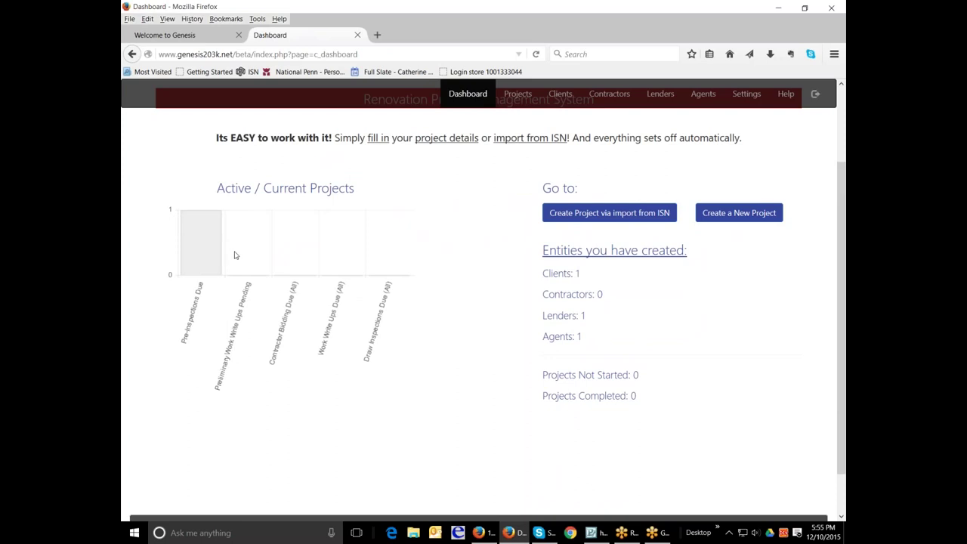
click(518, 95)
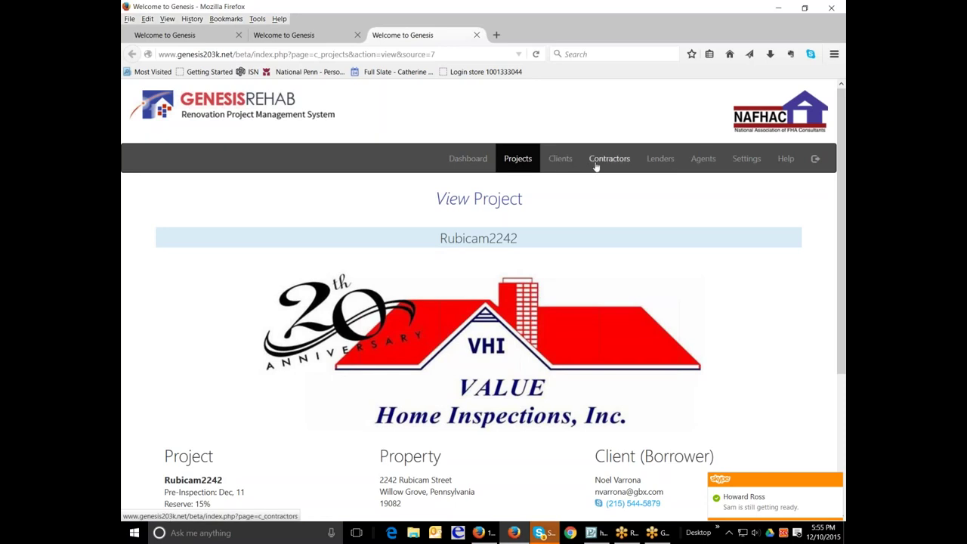
click(517, 162)
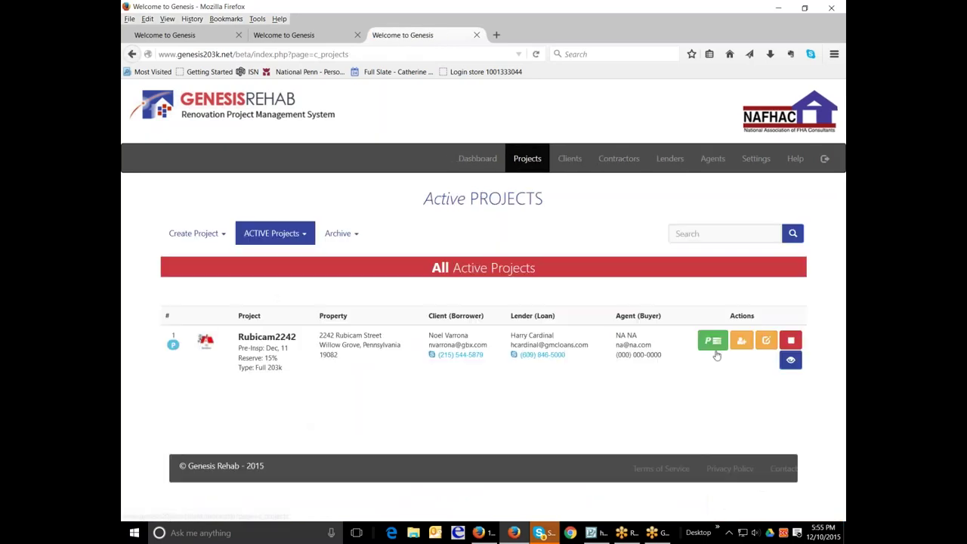
click(763, 342)
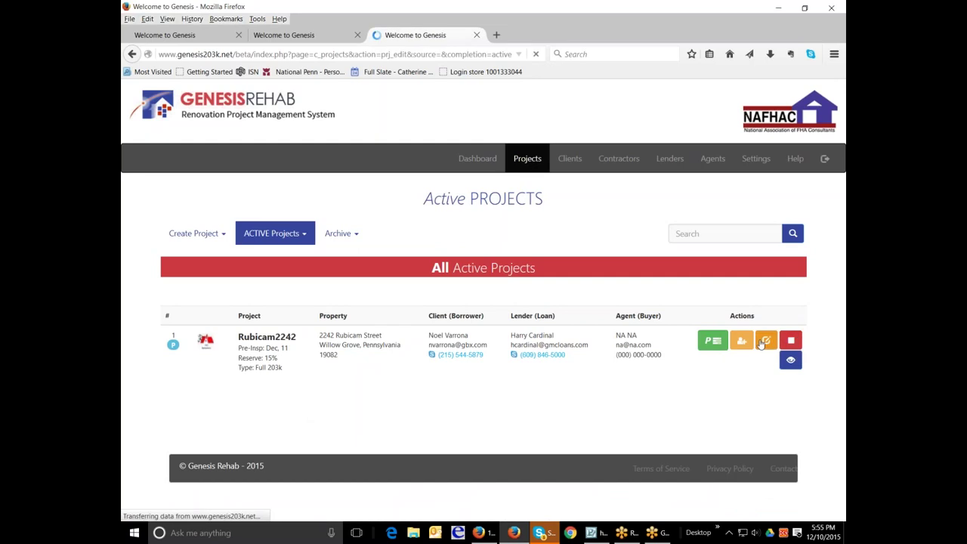
scroll(548, 327, down, 3)
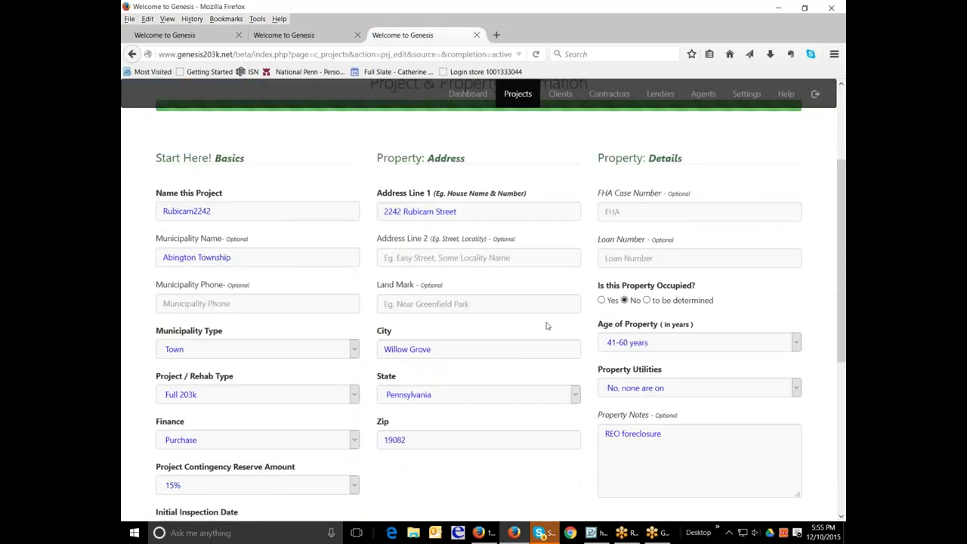
scroll(547, 326, down, 5)
scroll(546, 325, up, 1)
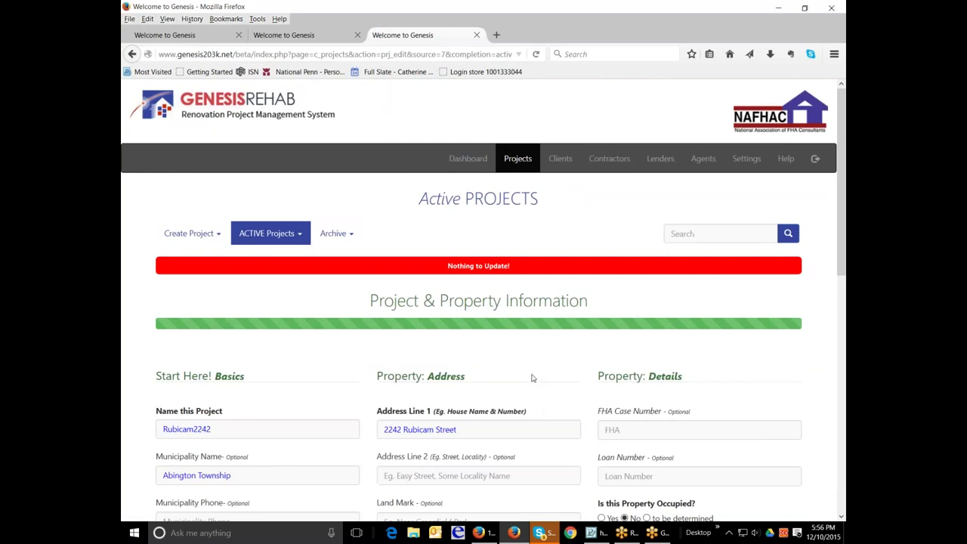
mouse_move(292, 237)
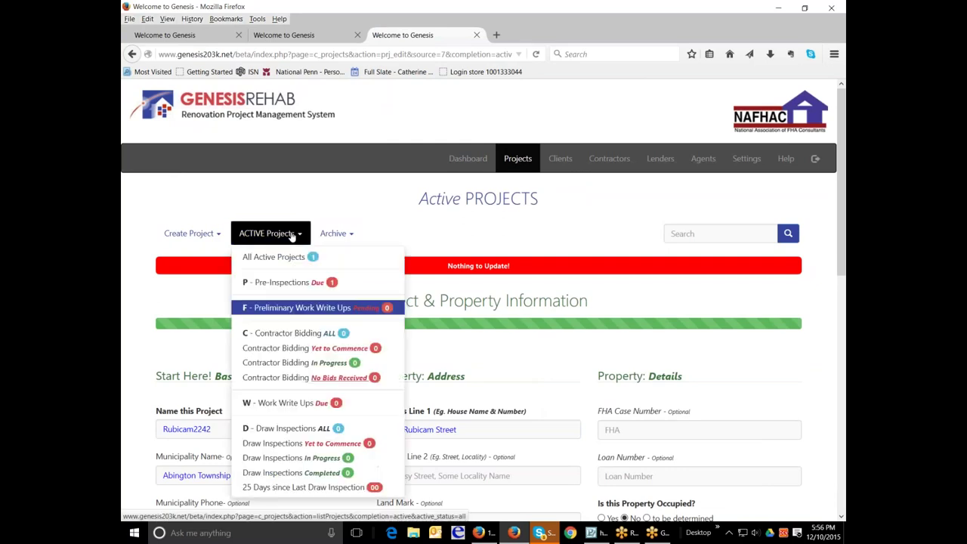
click(281, 282)
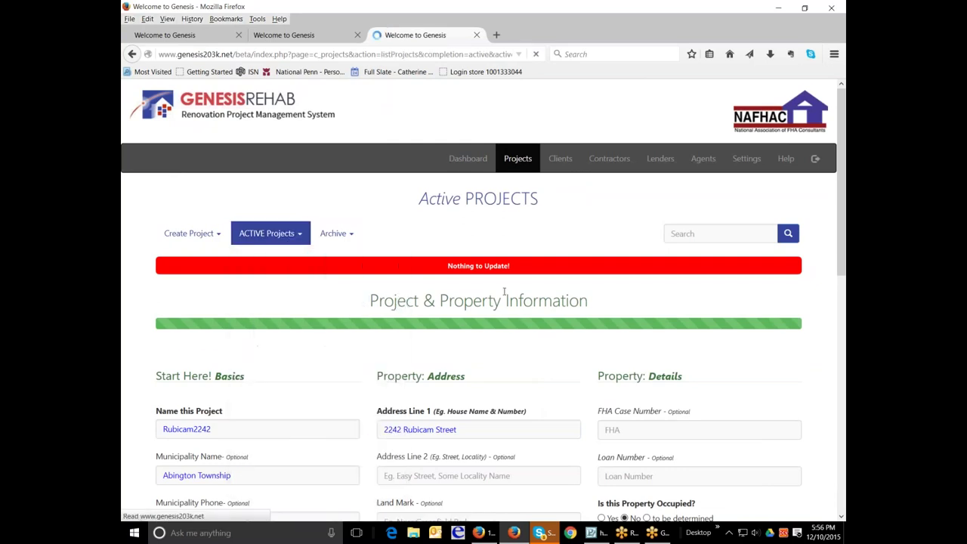
click(709, 343)
scroll(598, 368, down, 3)
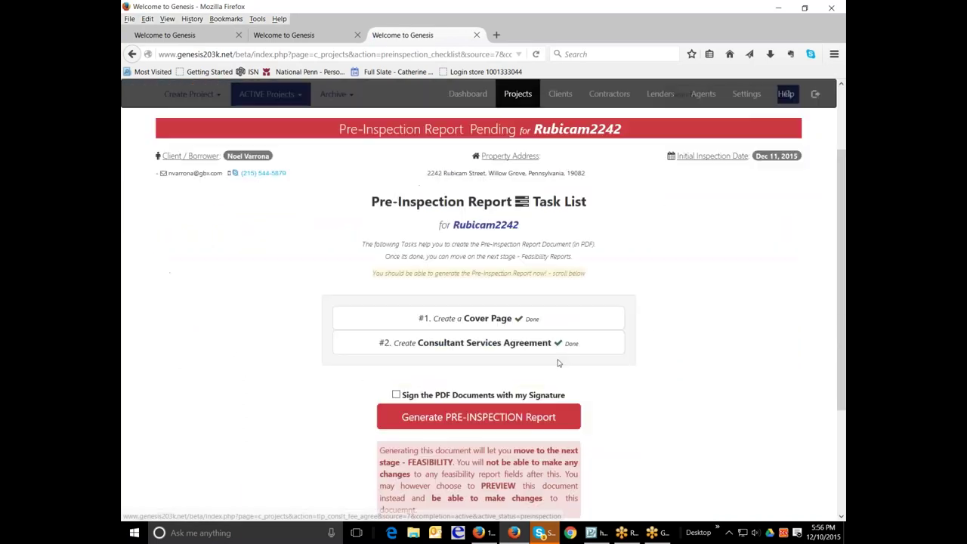
click(467, 322)
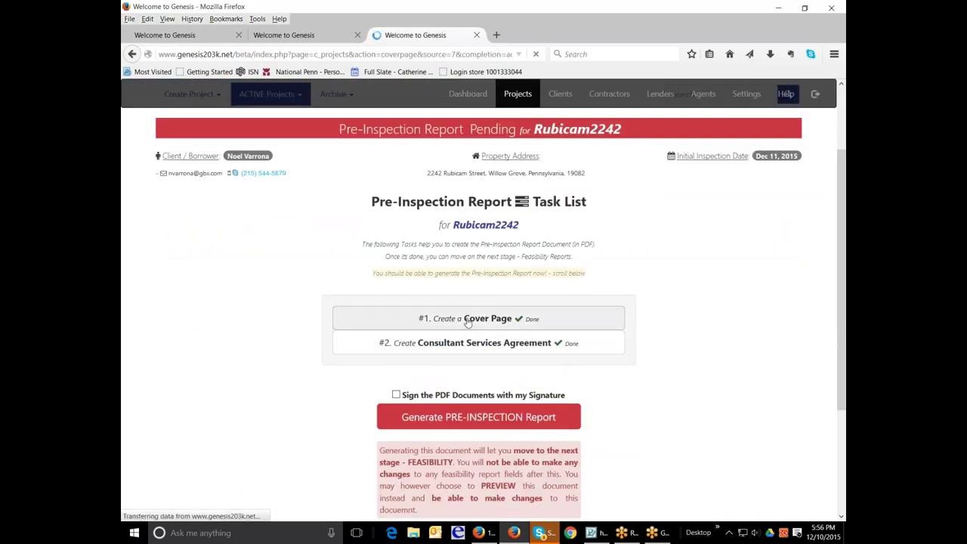
Step: Delete the old logo cover picture and reopen Cover Page, now showing no records
scroll(468, 322, down, 3)
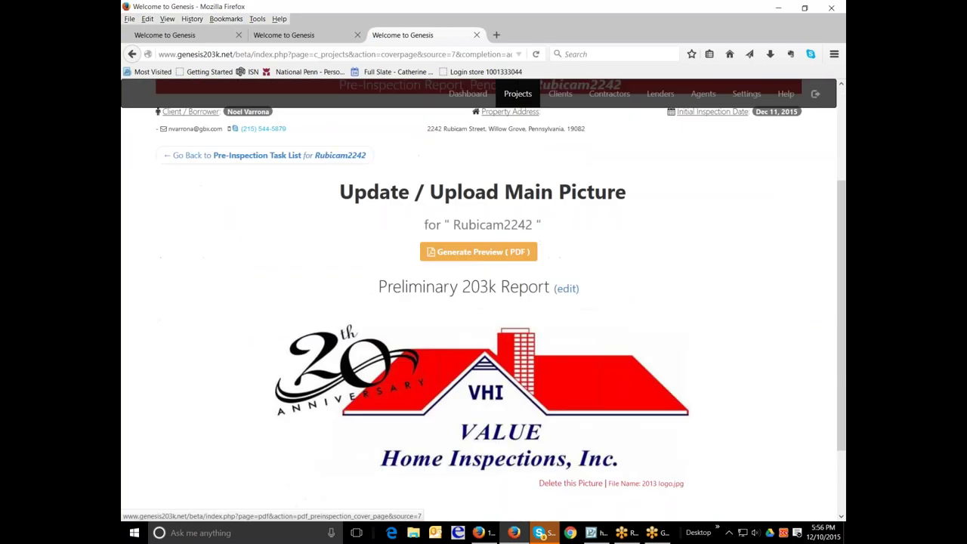
scroll(572, 429, down, 1)
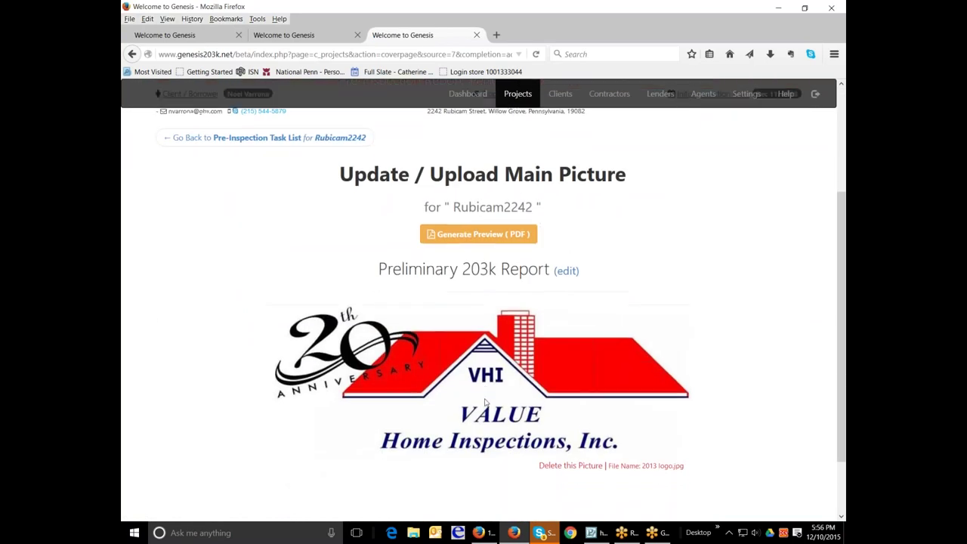
click(572, 429)
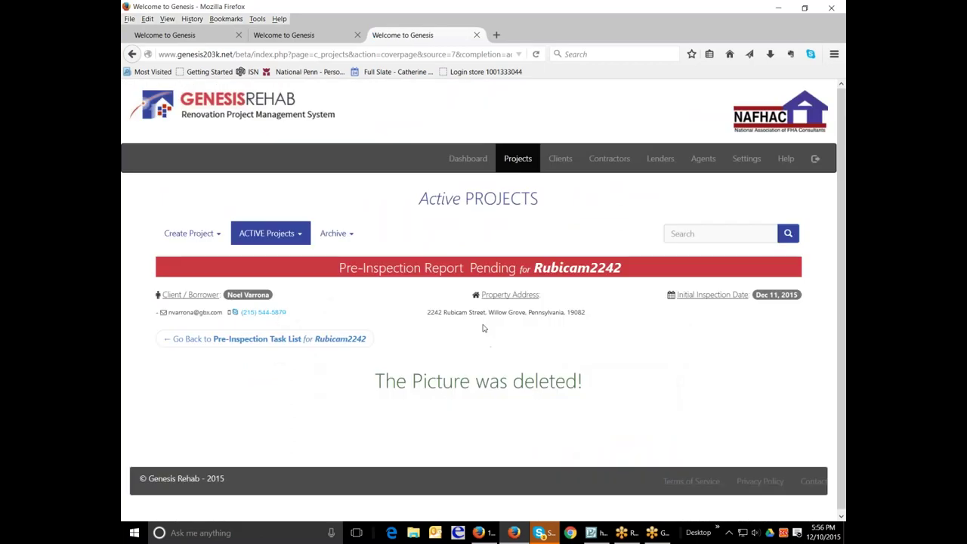
click(263, 340)
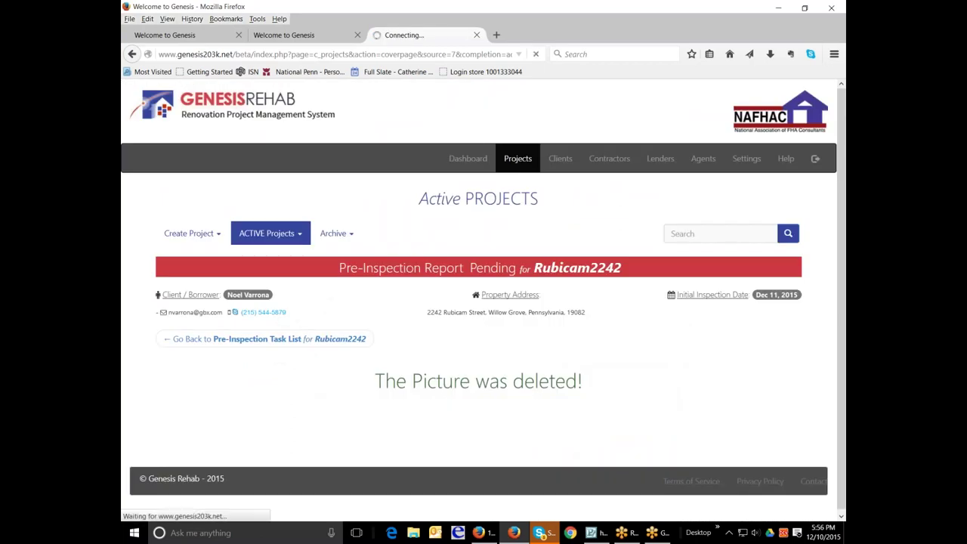
click(262, 339)
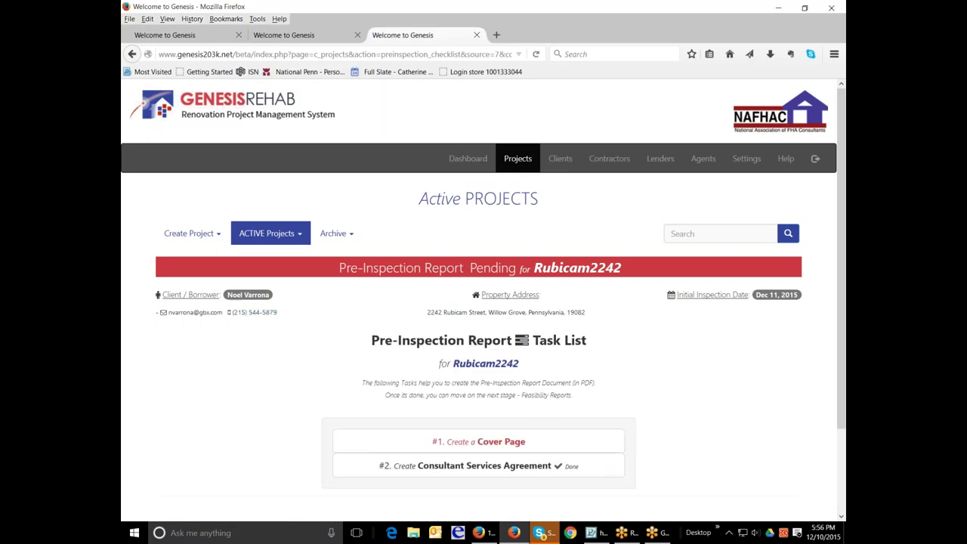
click(464, 443)
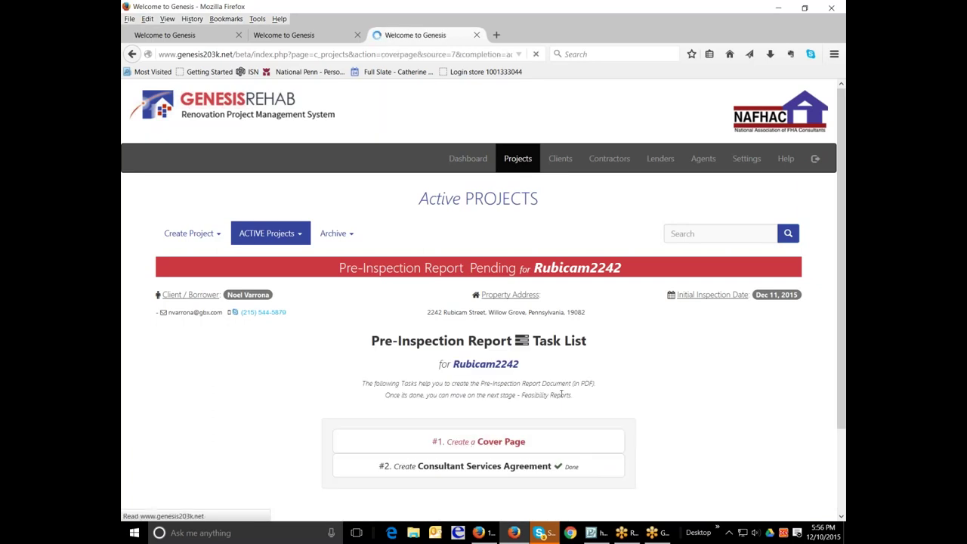
scroll(583, 393, down, 3)
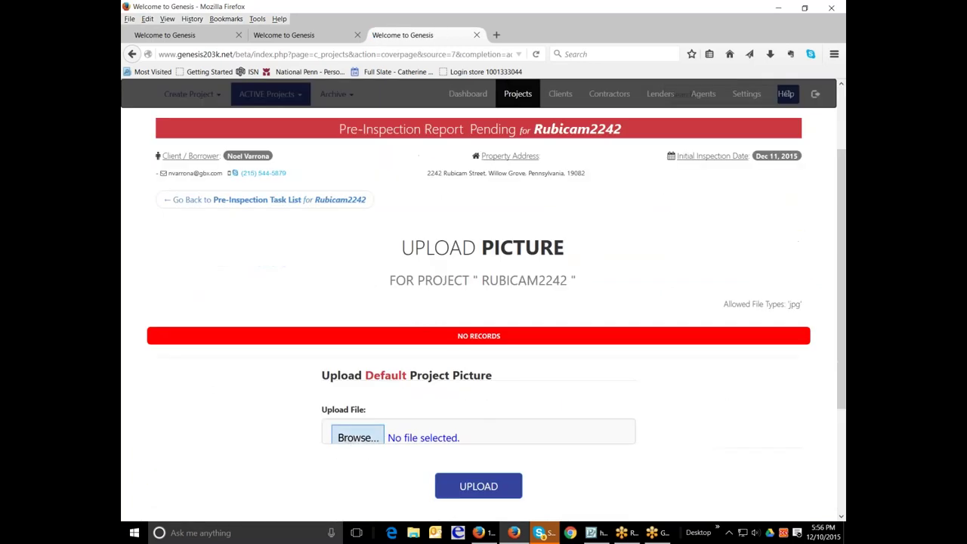
click(358, 438)
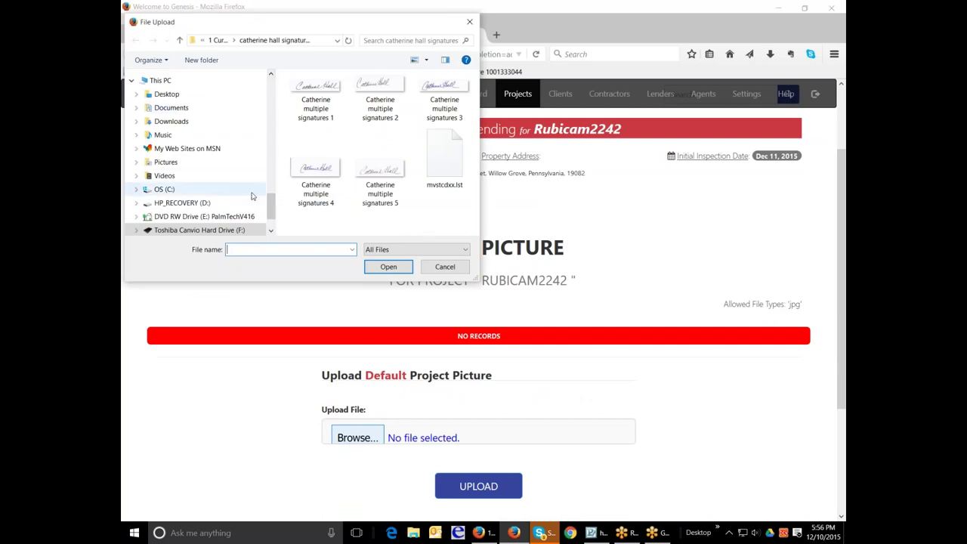
drag(270, 202, 270, 94)
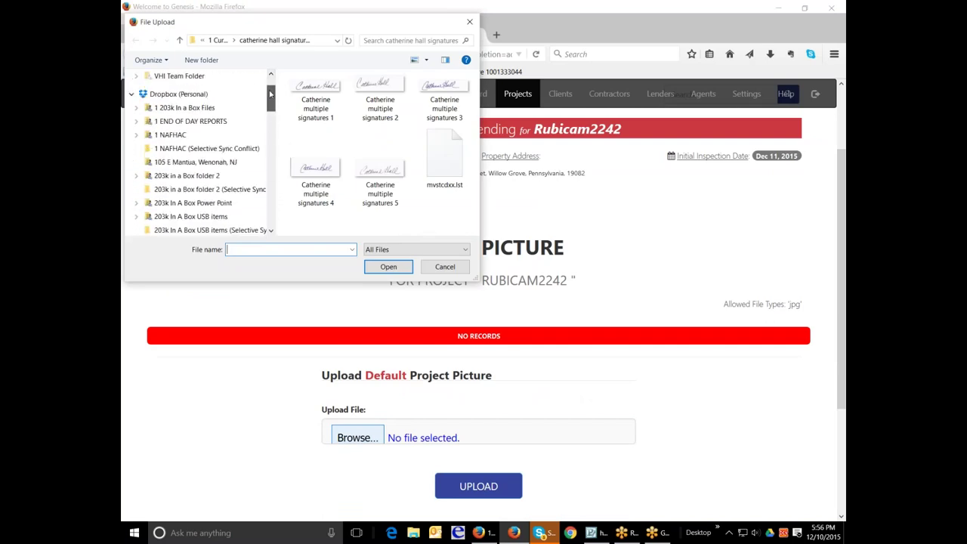
click(182, 75)
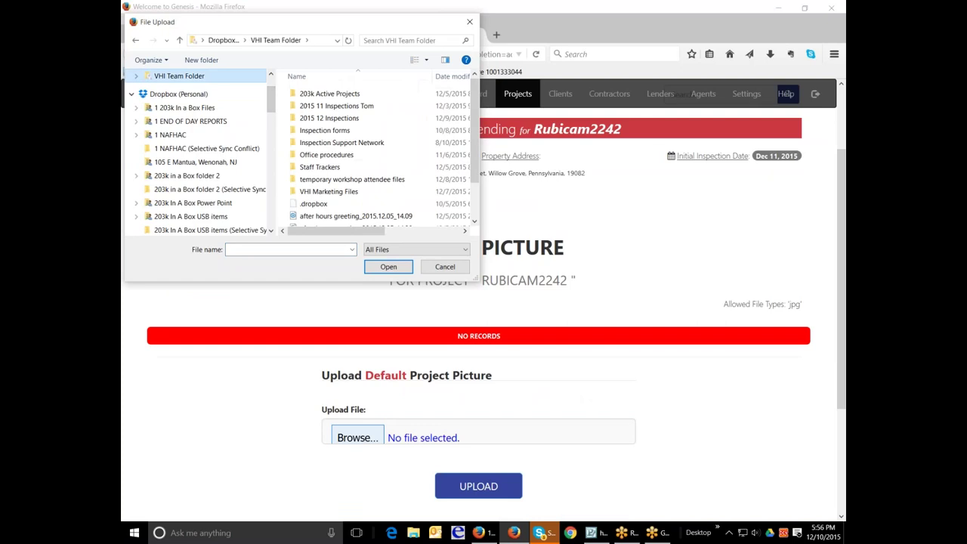
double_click(367, 94)
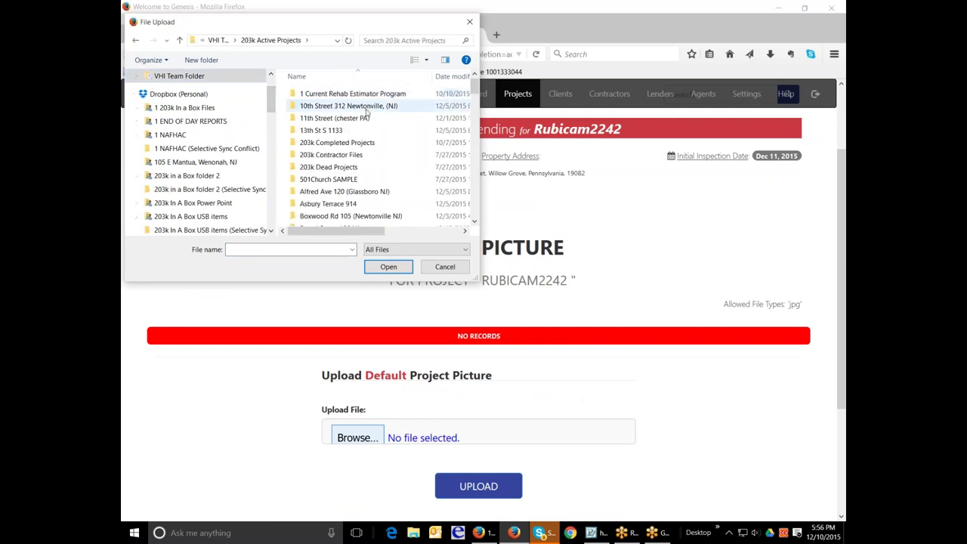
click(366, 118)
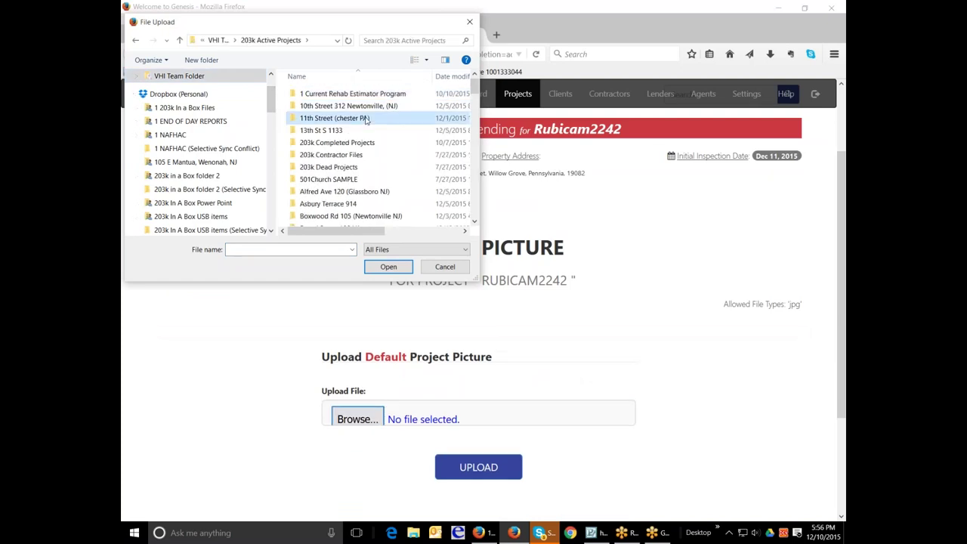
double_click(365, 119)
double_click(340, 94)
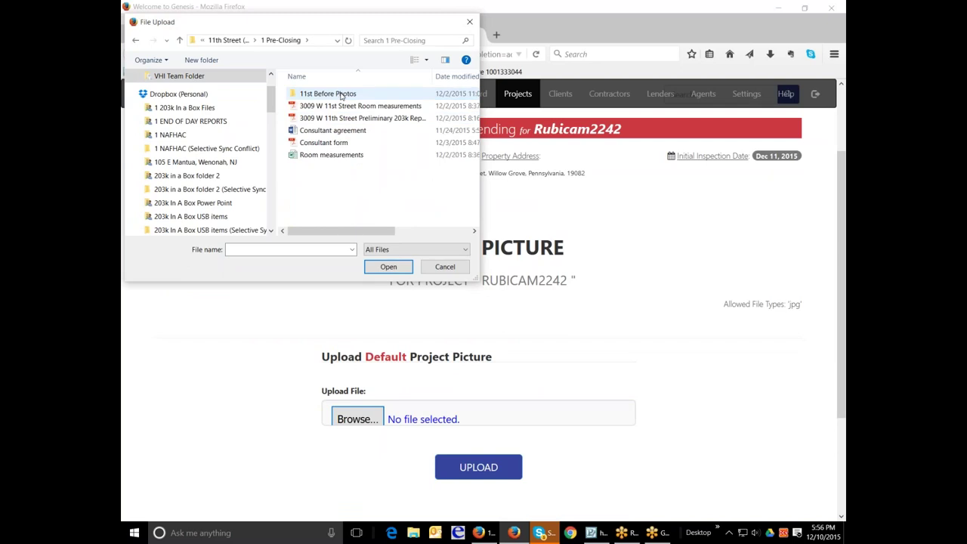
double_click(340, 94)
click(336, 105)
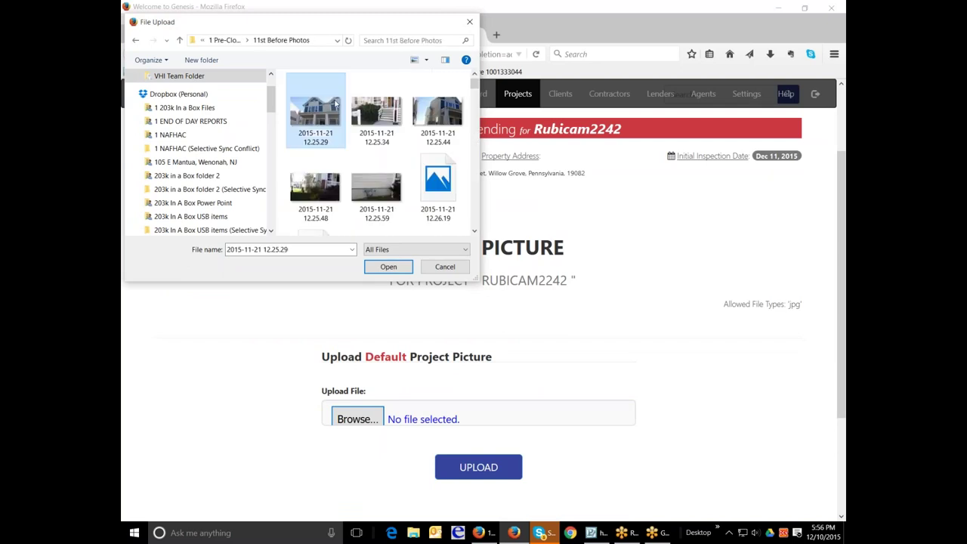
click(391, 268)
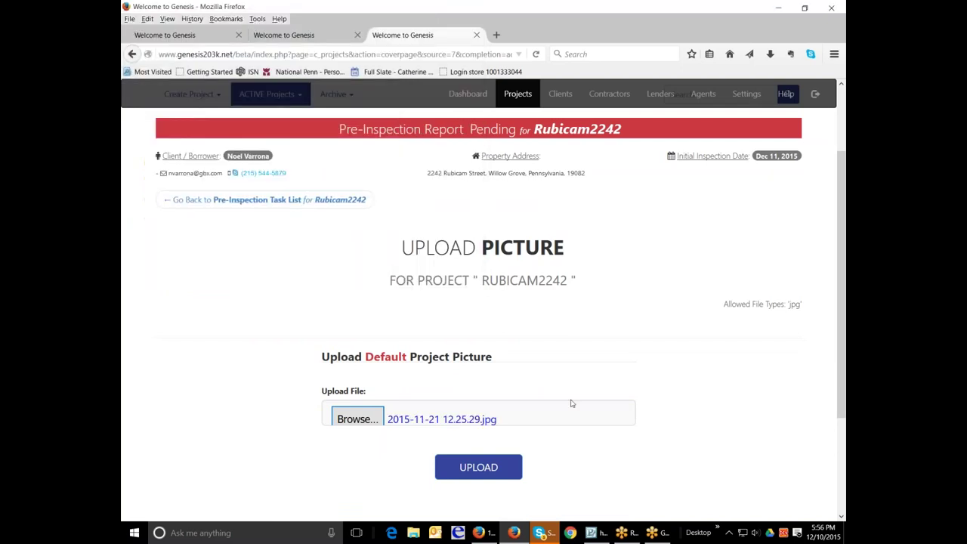
click(479, 467)
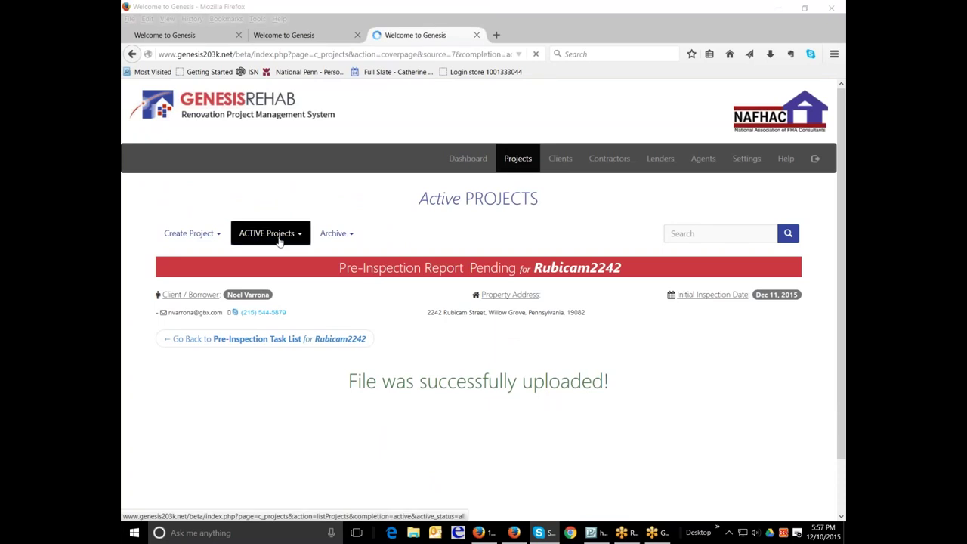
scroll(698, 388, down, 5)
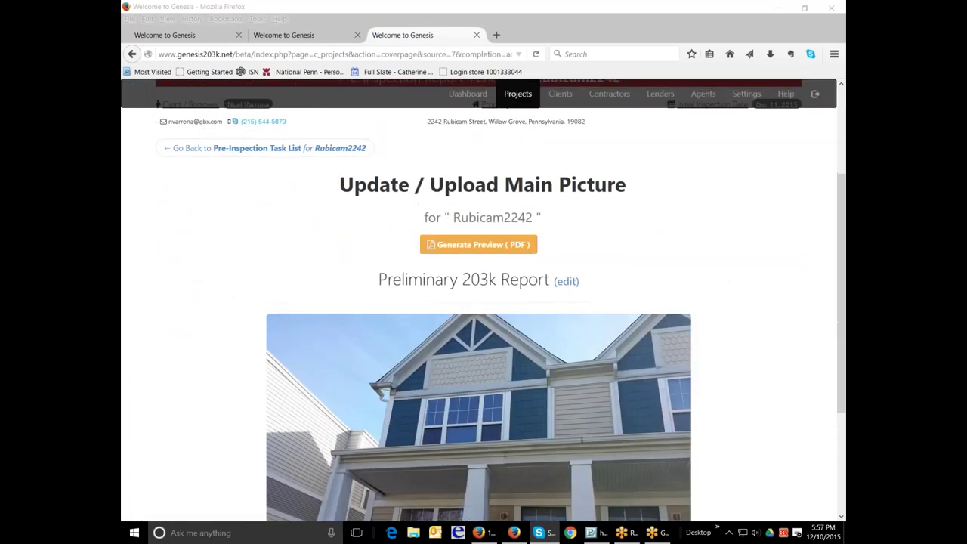
scroll(698, 388, up, 5)
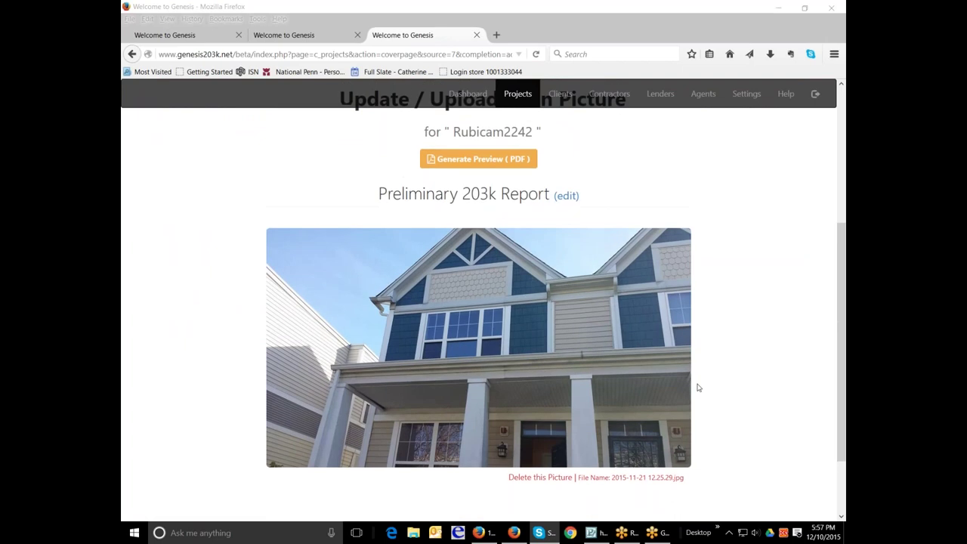
click(295, 193)
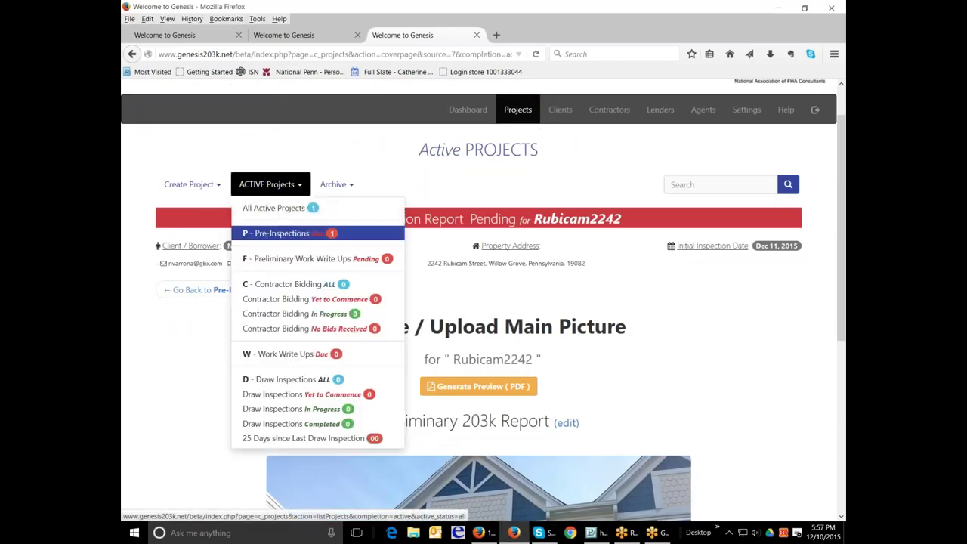
click(276, 209)
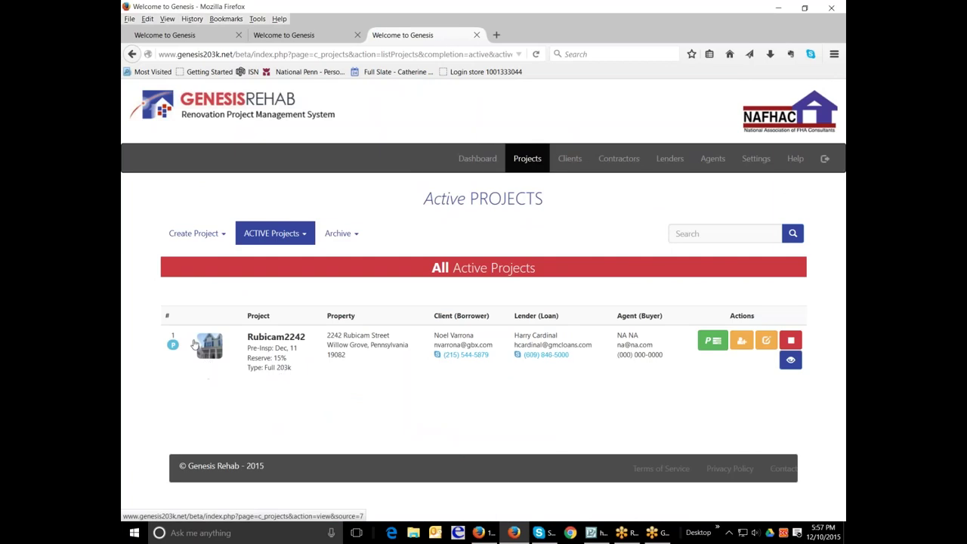
click(703, 340)
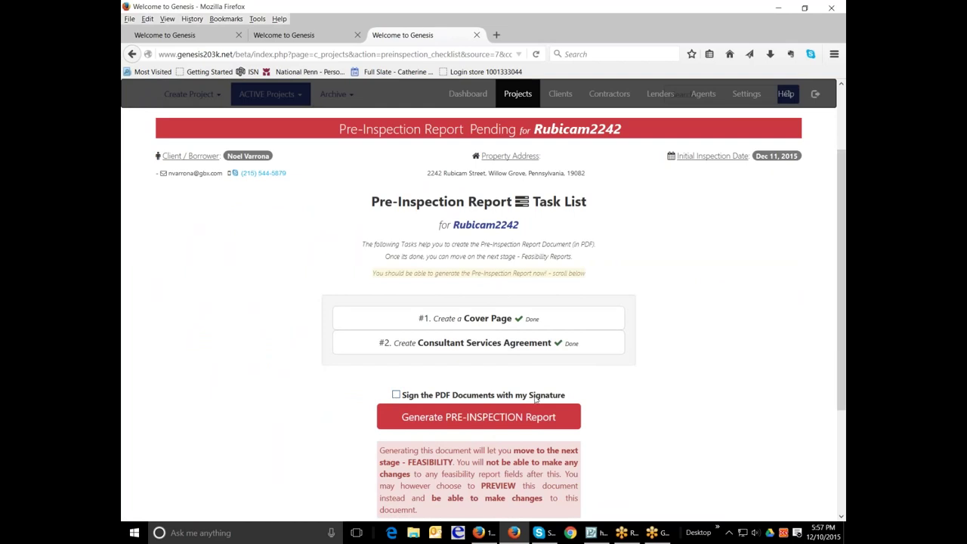
click(397, 395)
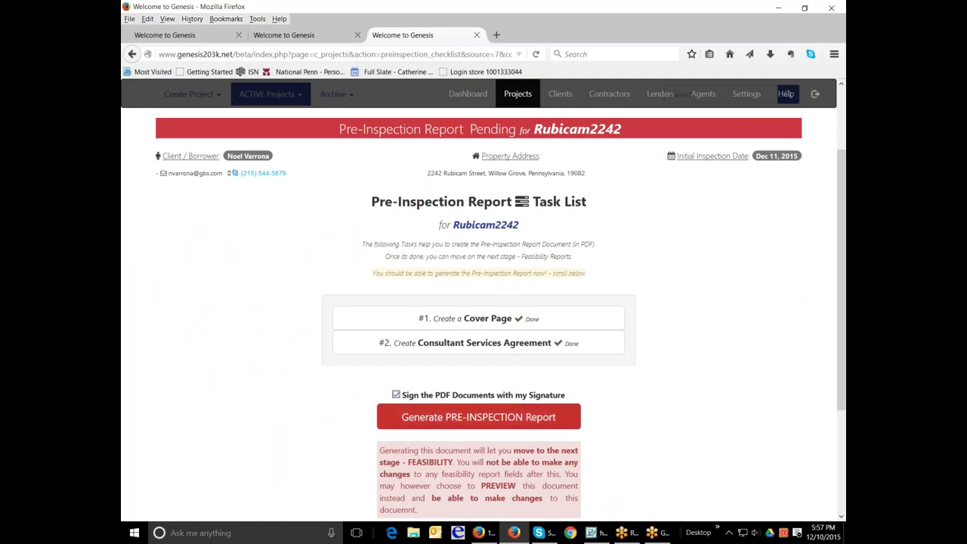
click(478, 417)
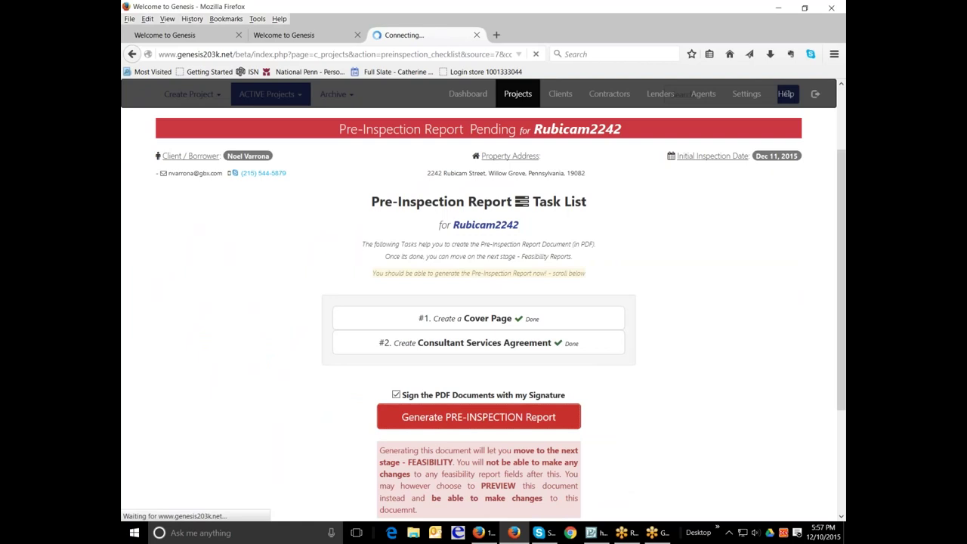